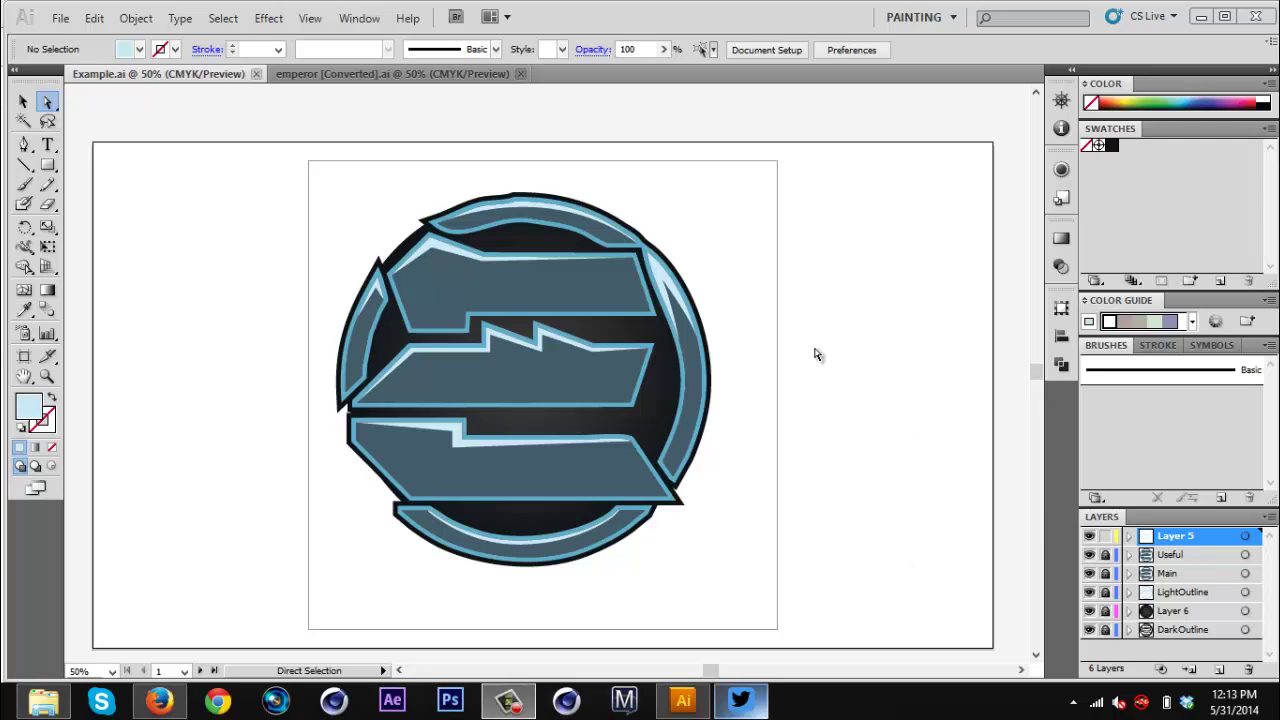
- Select every emblem path and fill it with dark slate blue #315B77
left_click(330, 72)
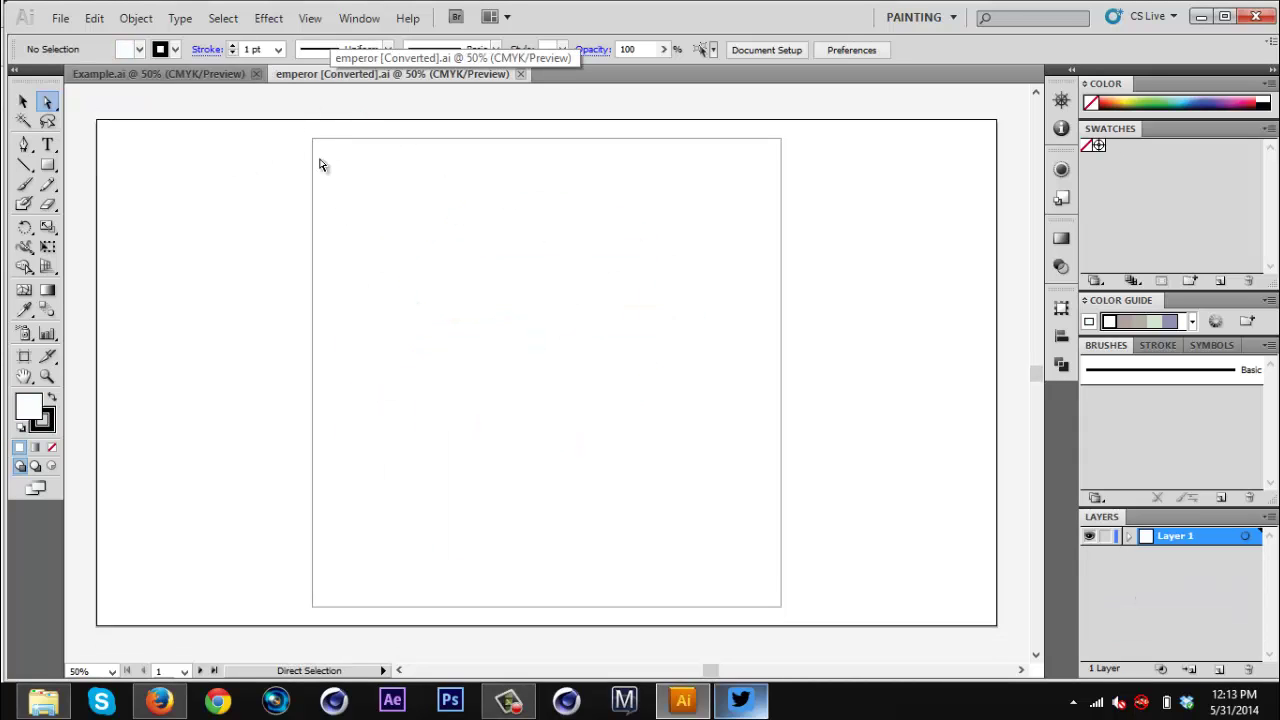
left_click_drag(287, 121, 837, 637)
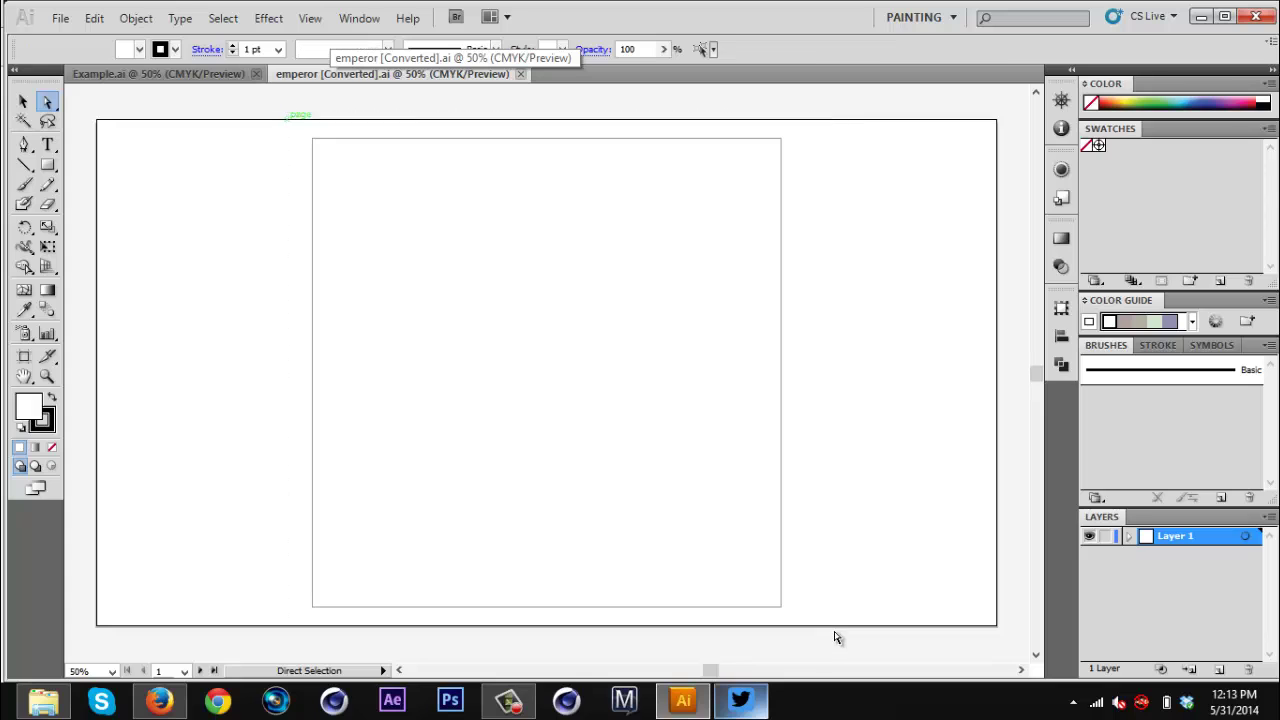
double_click(38, 413)
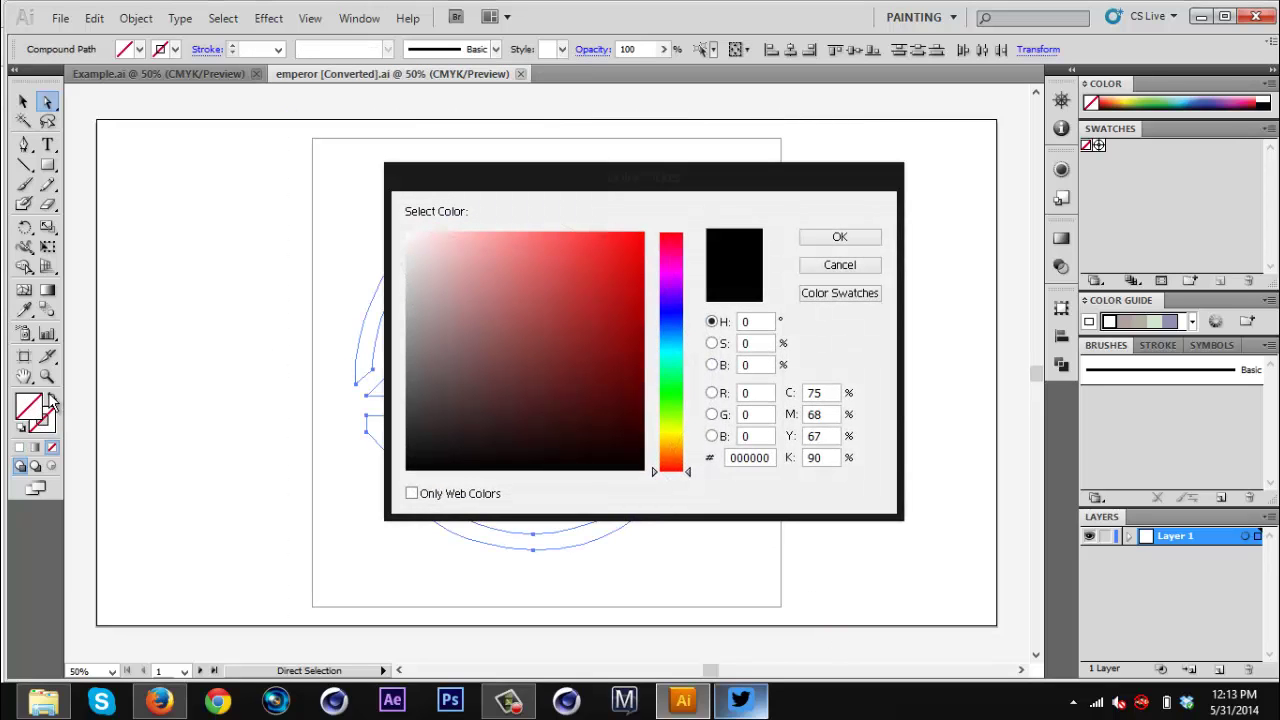
left_click_drag(671, 314, 670, 336)
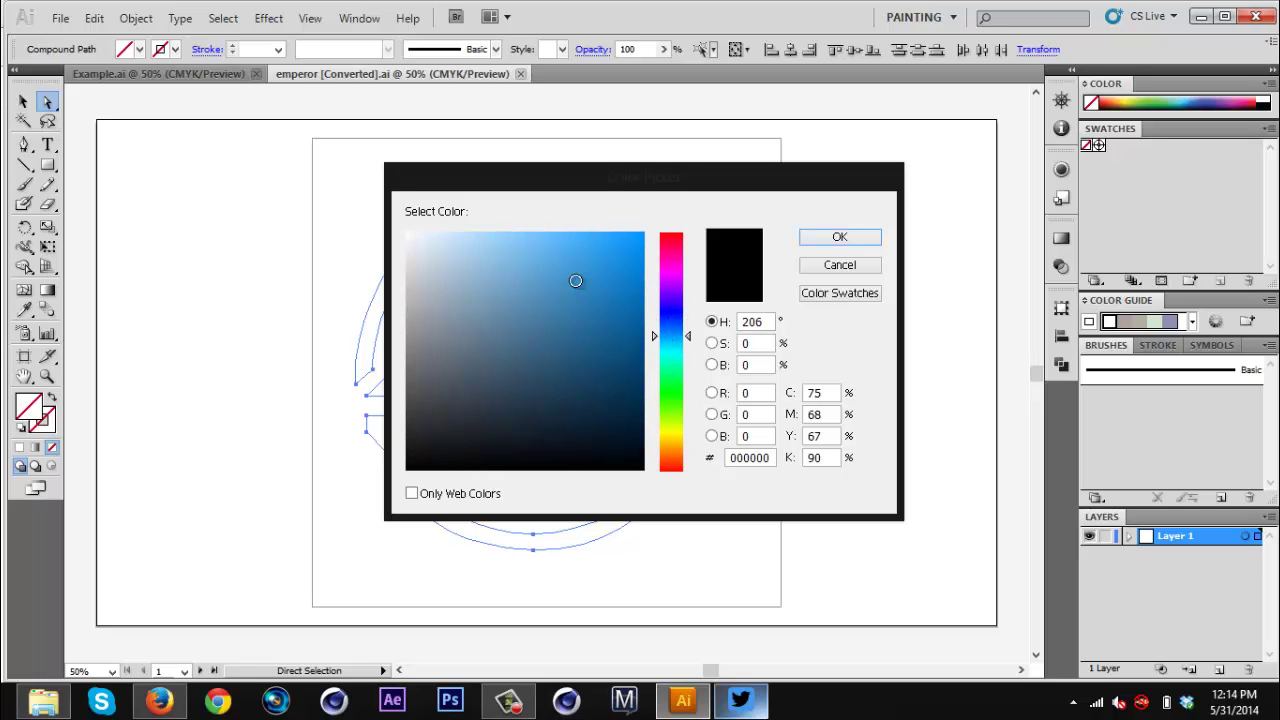
left_click(598, 268)
left_click_drag(619, 258, 660, 236)
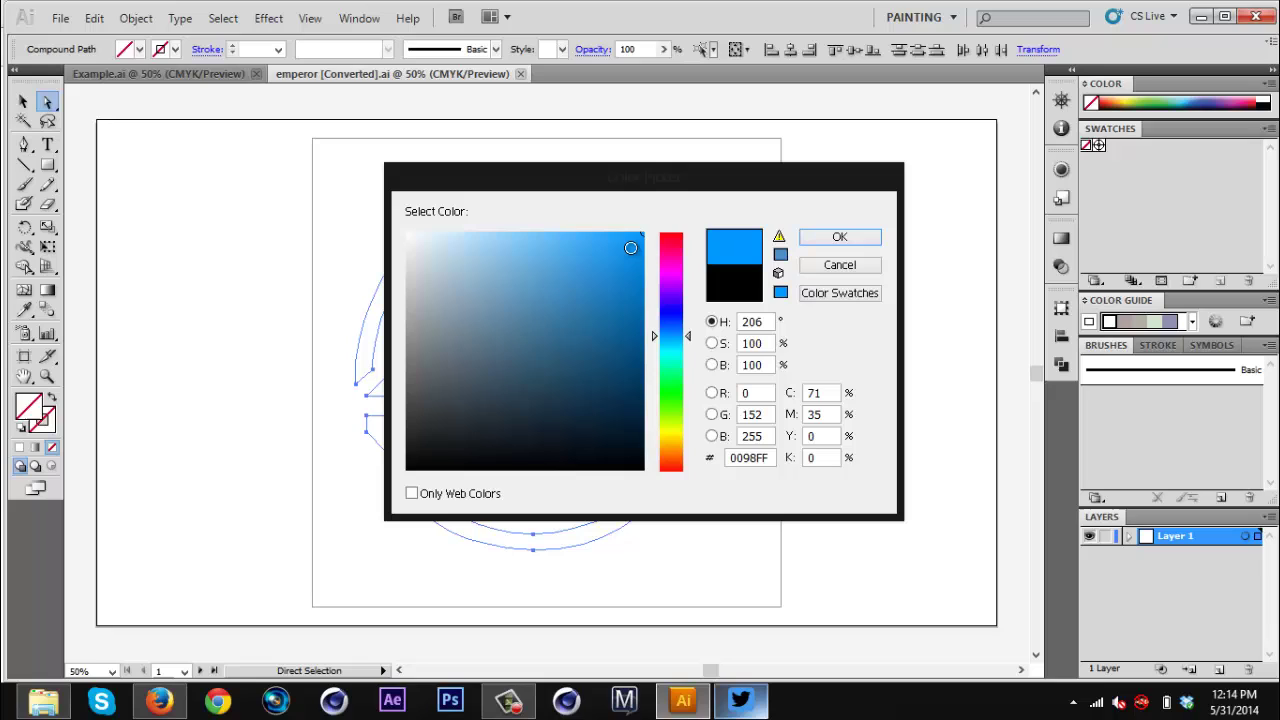
mouse_move(570, 305)
left_mouse_down()
mouse_move(546, 334)
mouse_move(551, 323)
mouse_move(546, 360)
left_mouse_up()
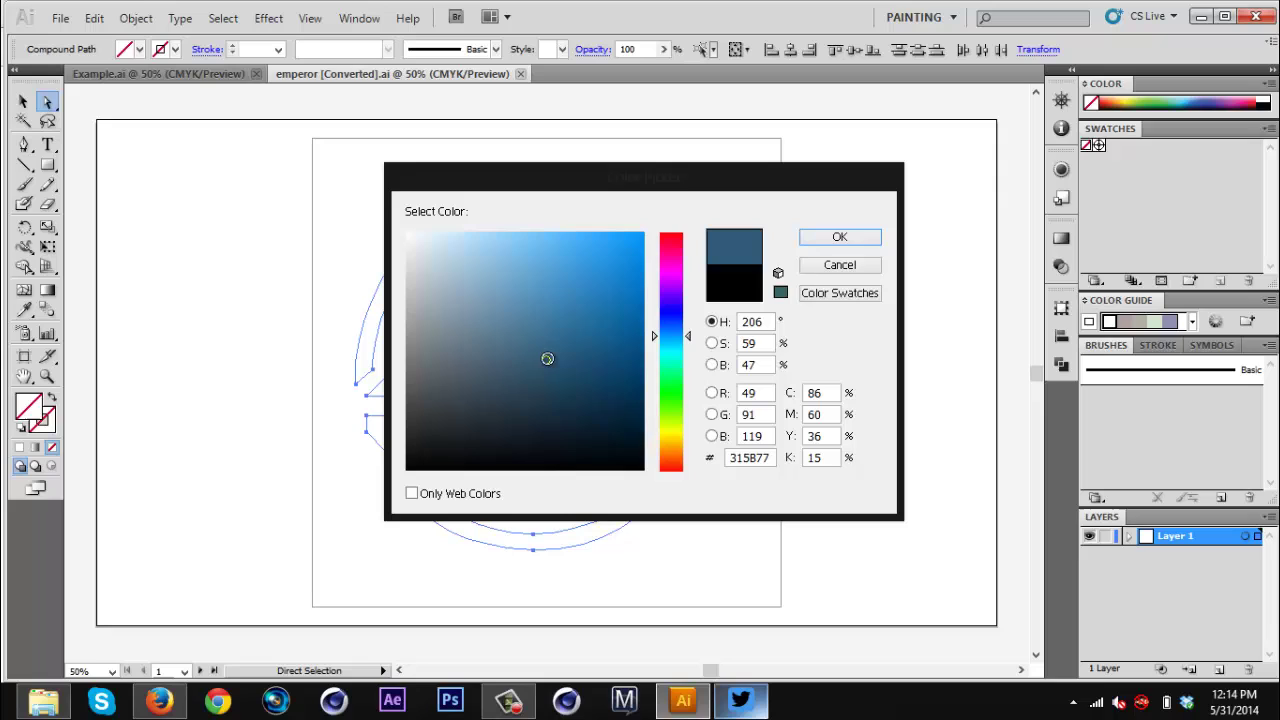
left_click(826, 240)
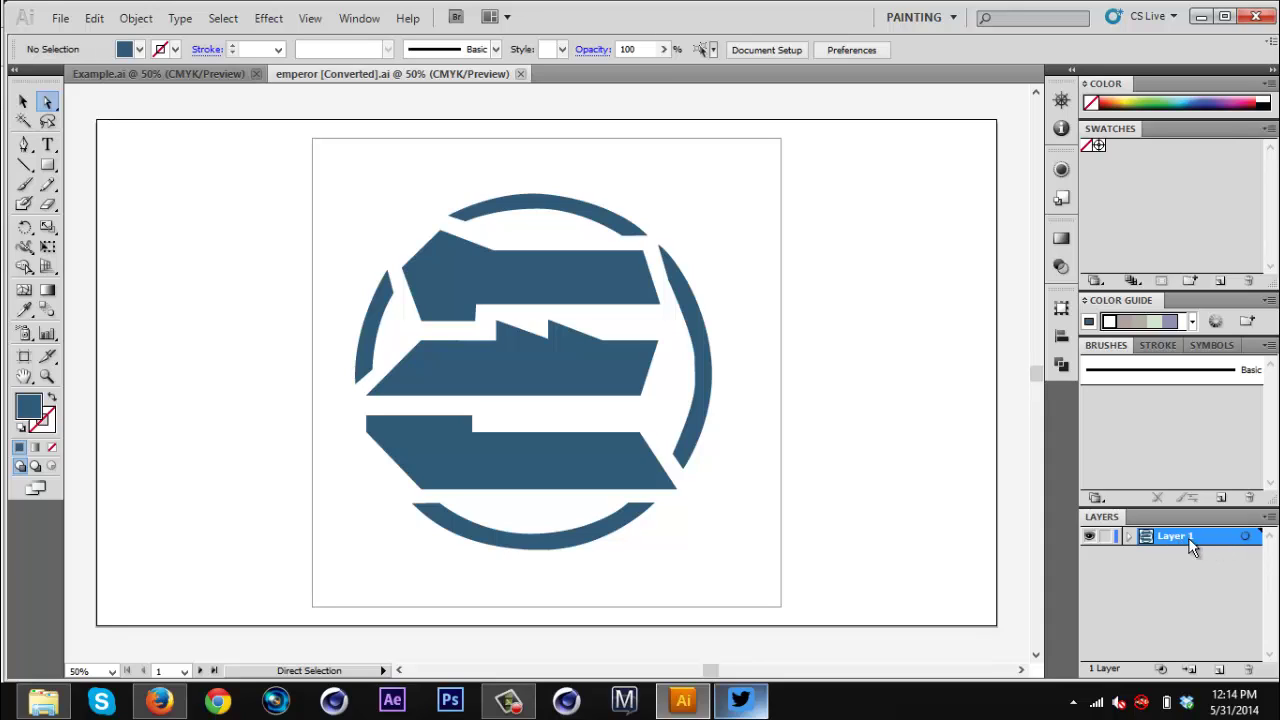
- Make two copies of Layer 1 and move the second copy to the bottom
left_click_drag(1208, 541, 1220, 677)
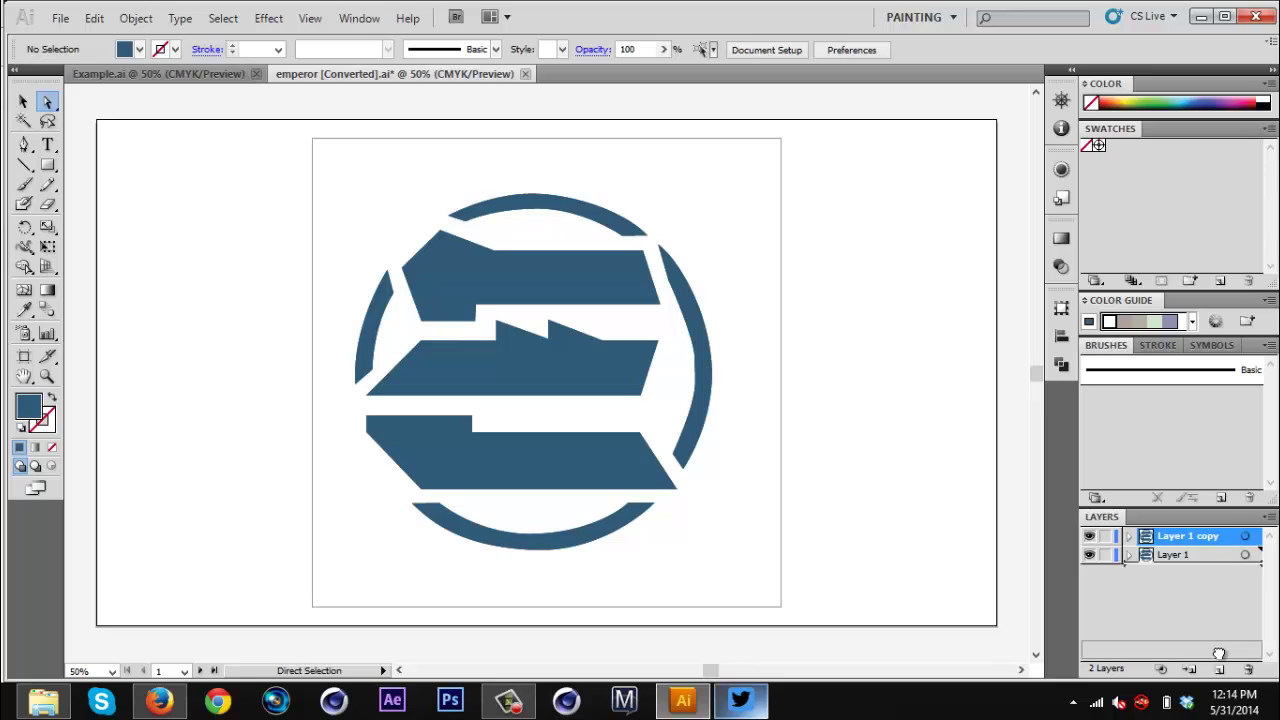
left_click(1222, 677)
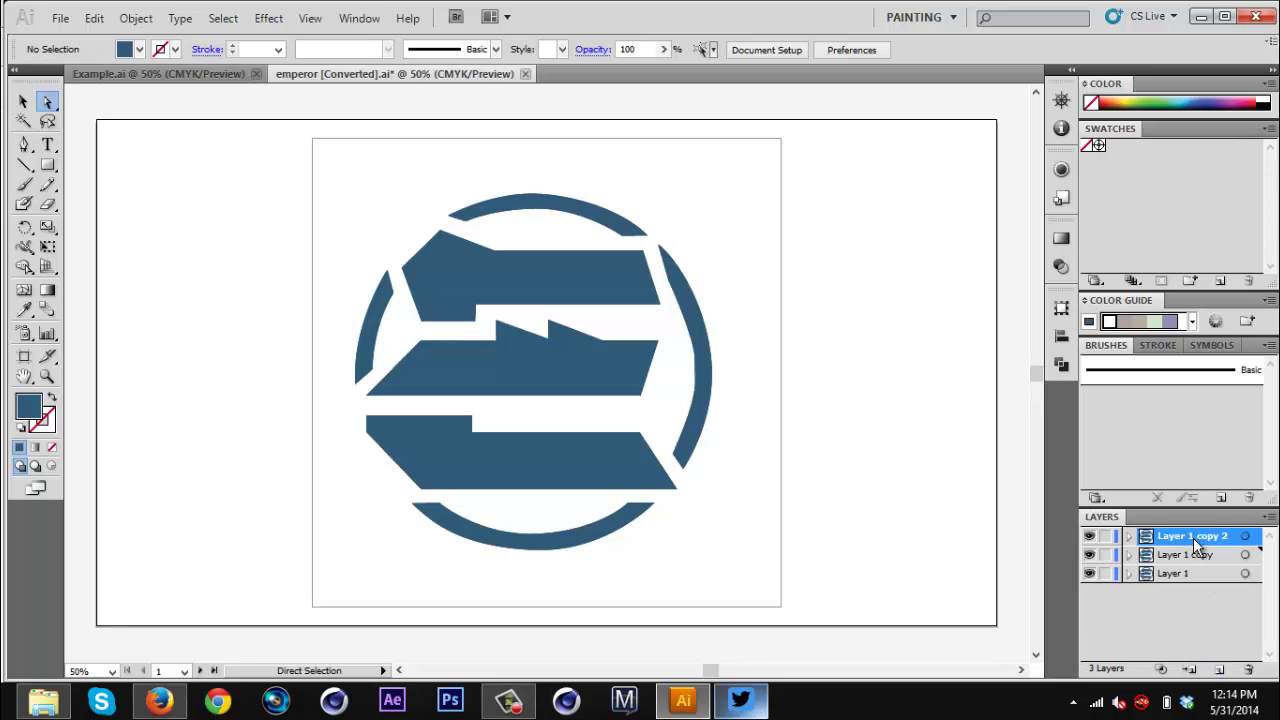
left_click_drag(1193, 538, 1190, 566)
left_click(1192, 537)
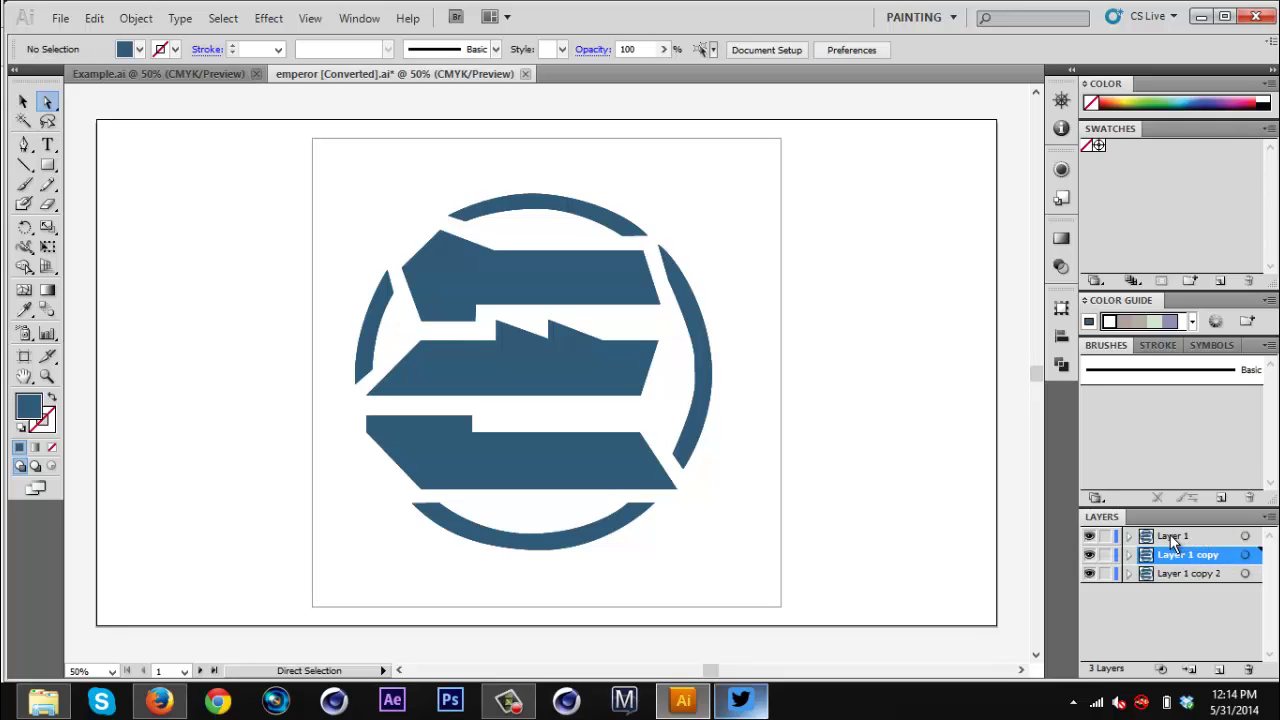
- Rename the three layers Main, Outline and Back from top to bottom
left_click(1173, 541)
double_click(1173, 540)
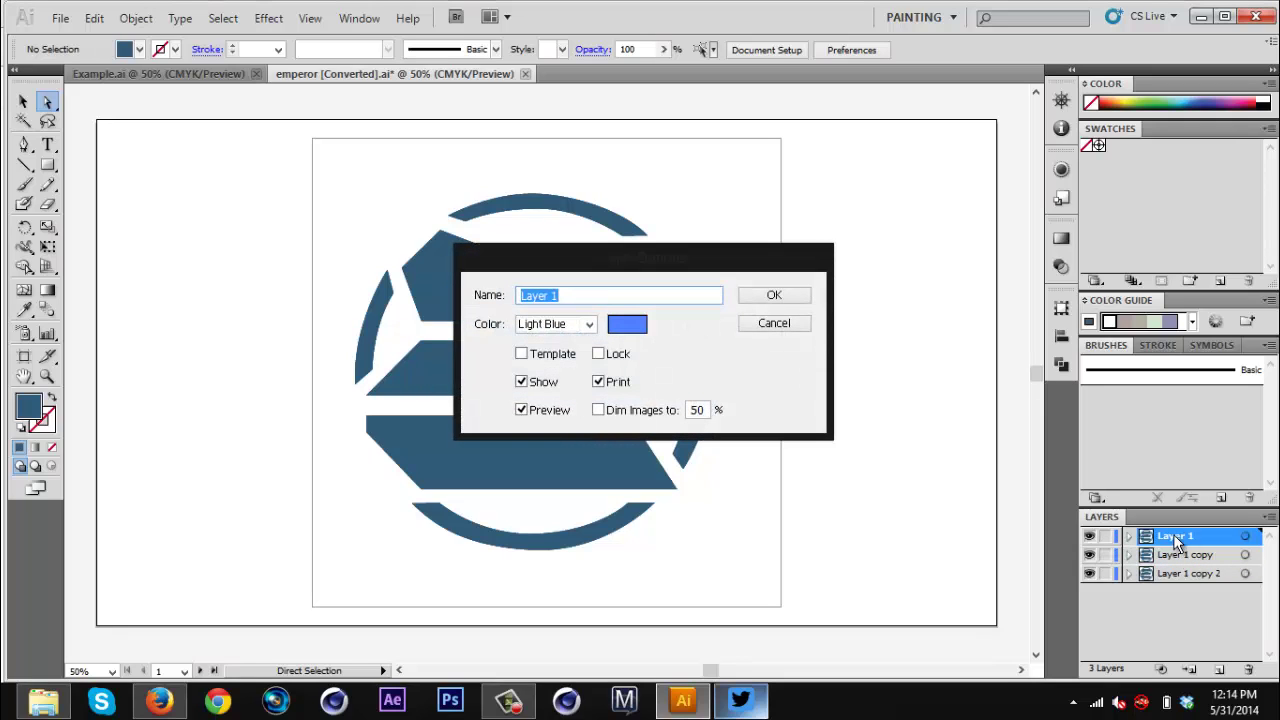
type("Main")
left_click(810, 297)
double_click(1176, 552)
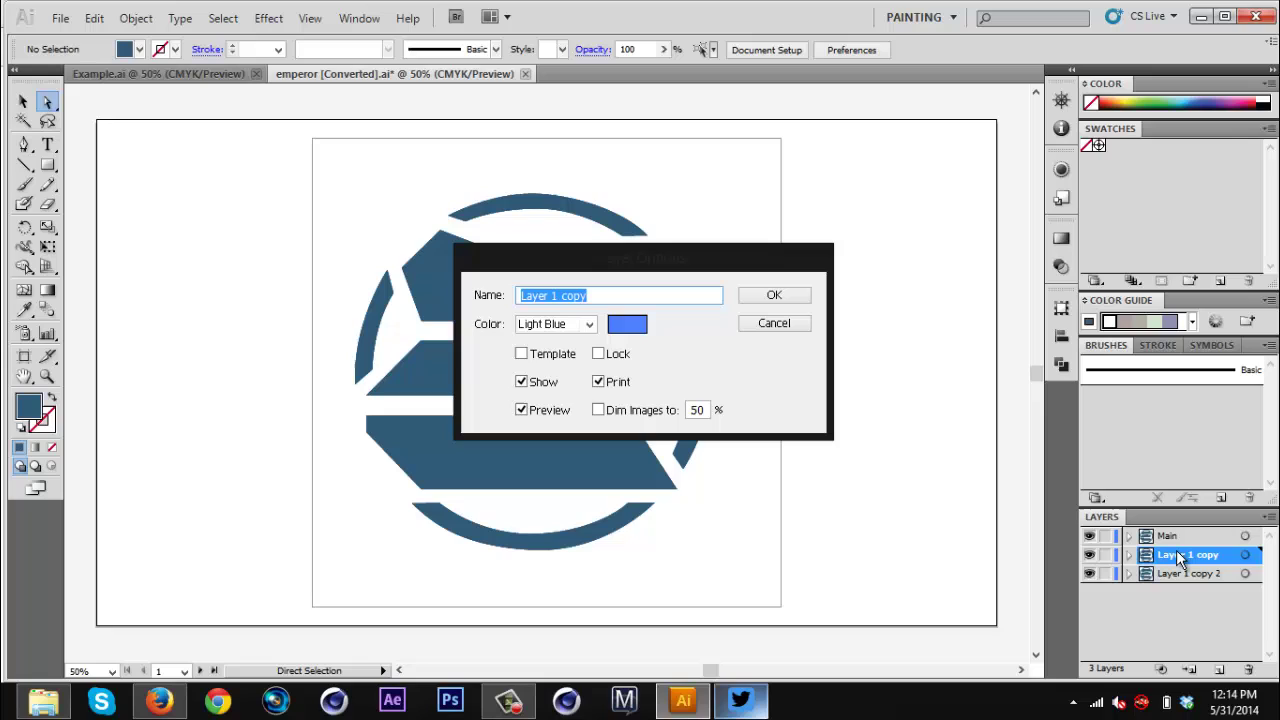
type("Outline")
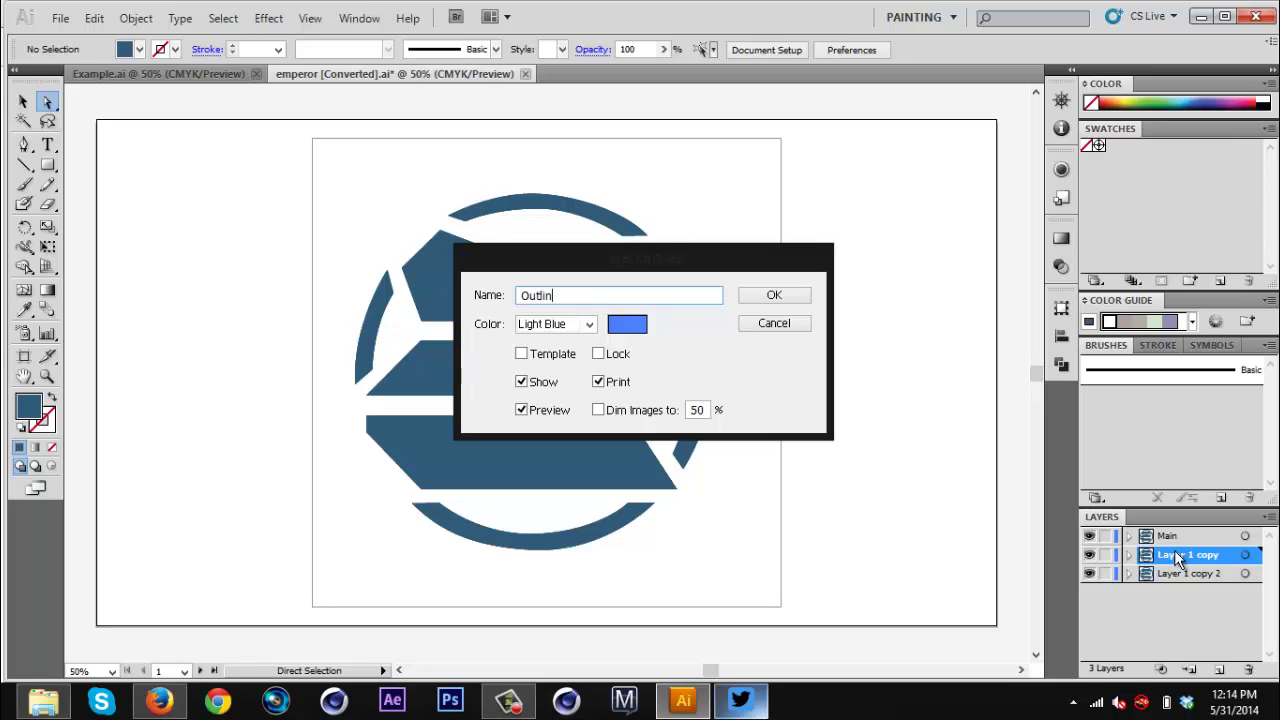
left_click(793, 294)
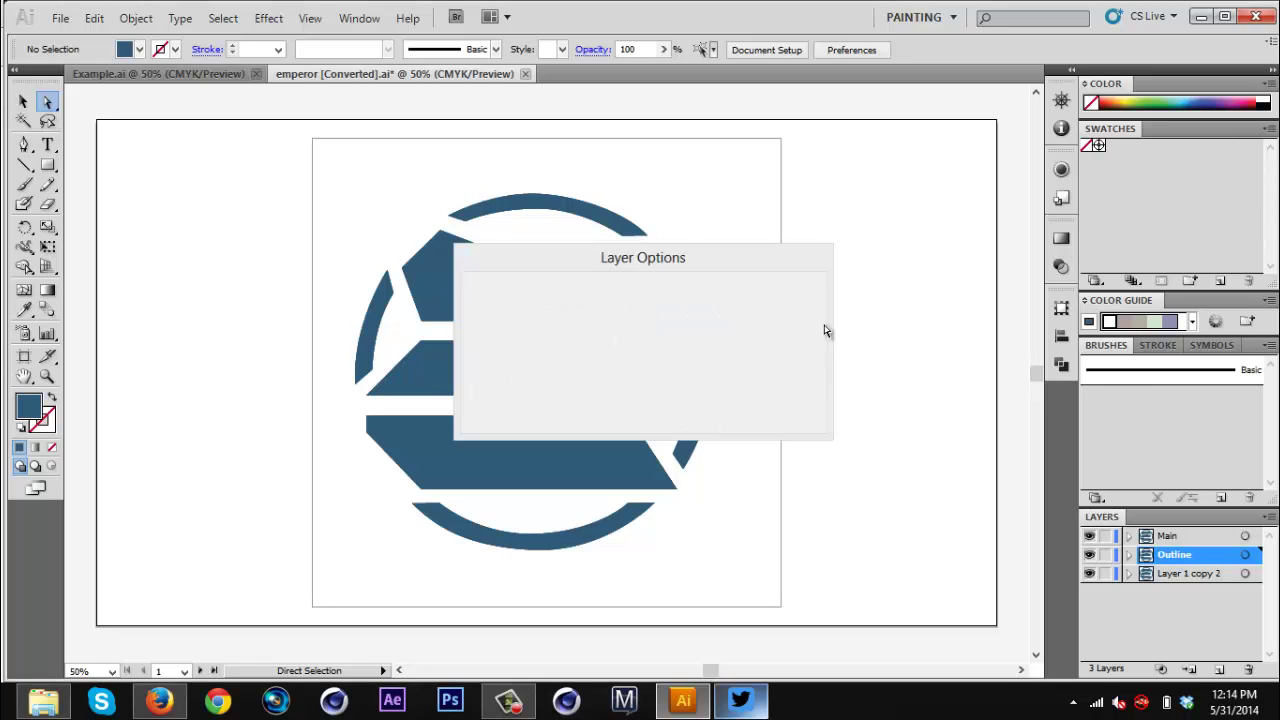
double_click(1181, 575)
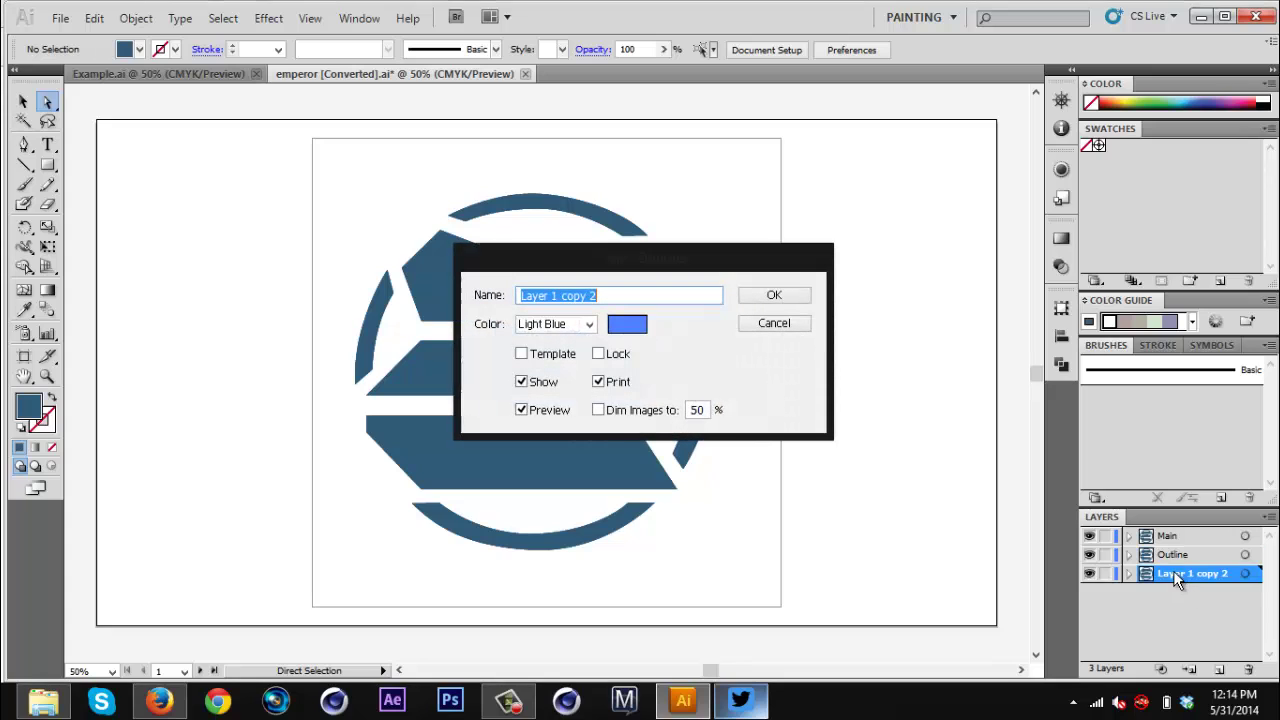
type("Back")
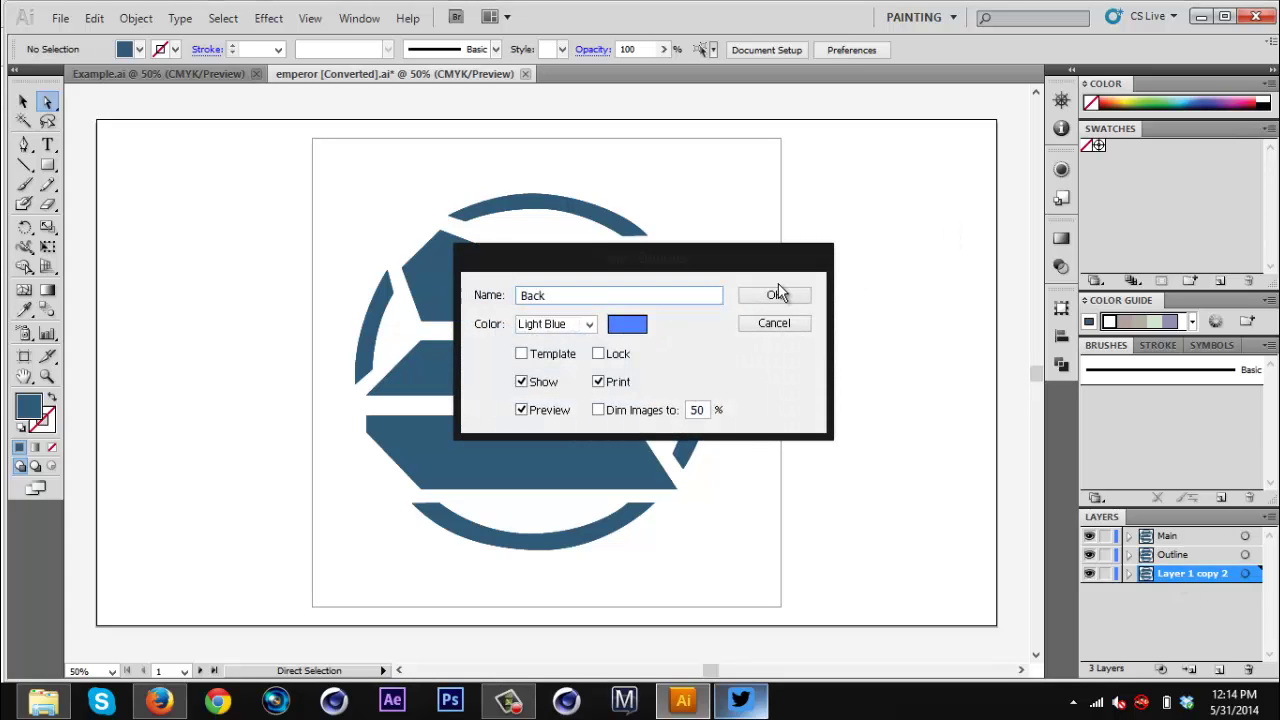
left_click(777, 293)
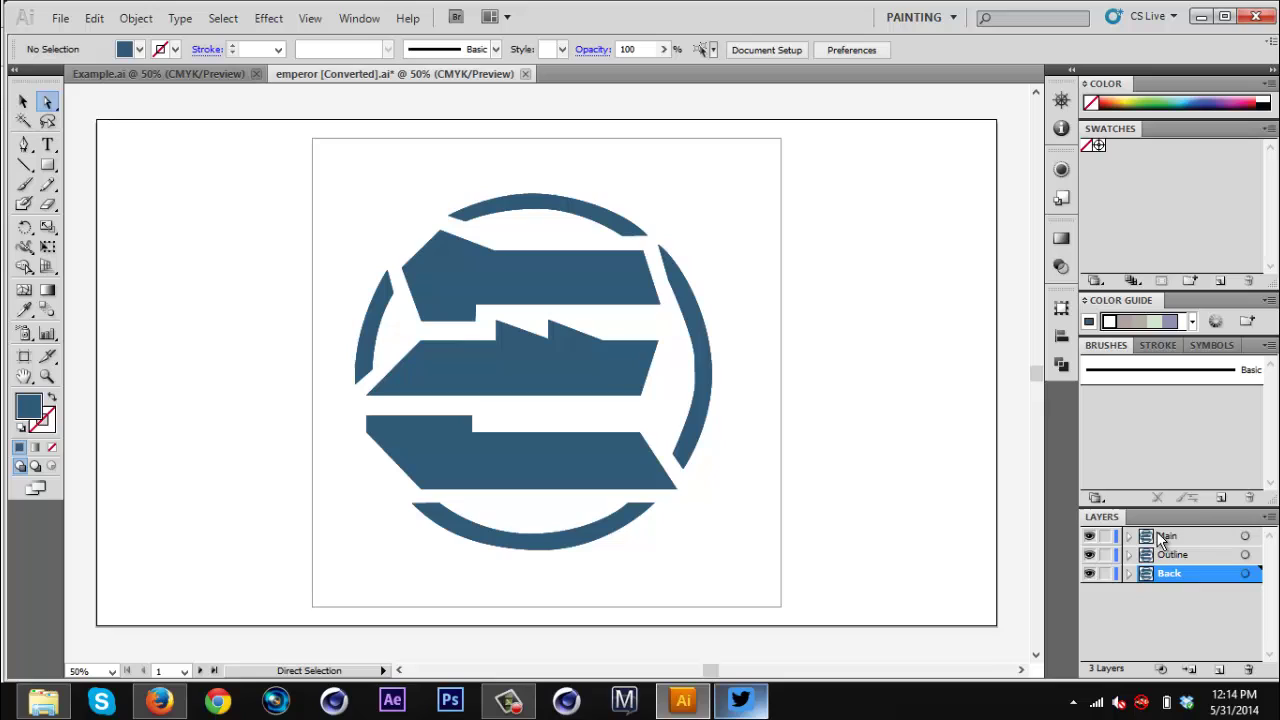
- Duplicate the Main layer and name the copy Useful
left_click(1166, 539)
left_click_drag(1166, 539, 1219, 672)
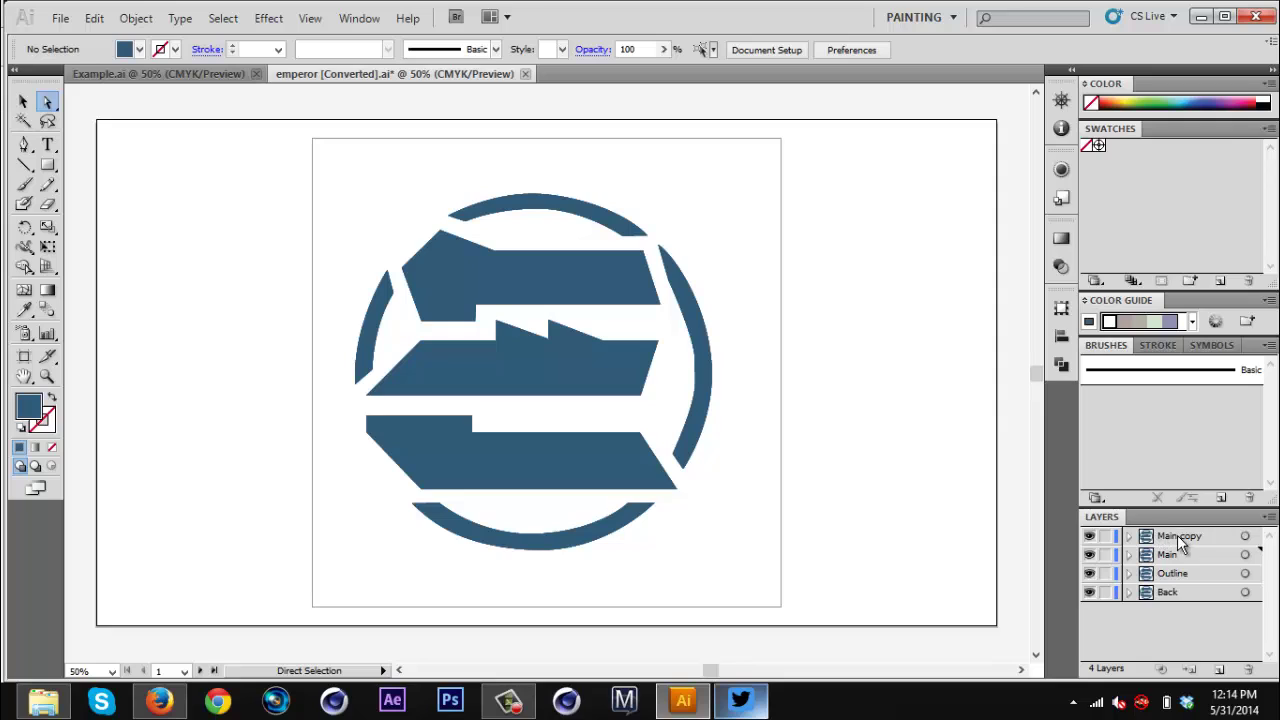
double_click(1179, 537)
type("Useful")
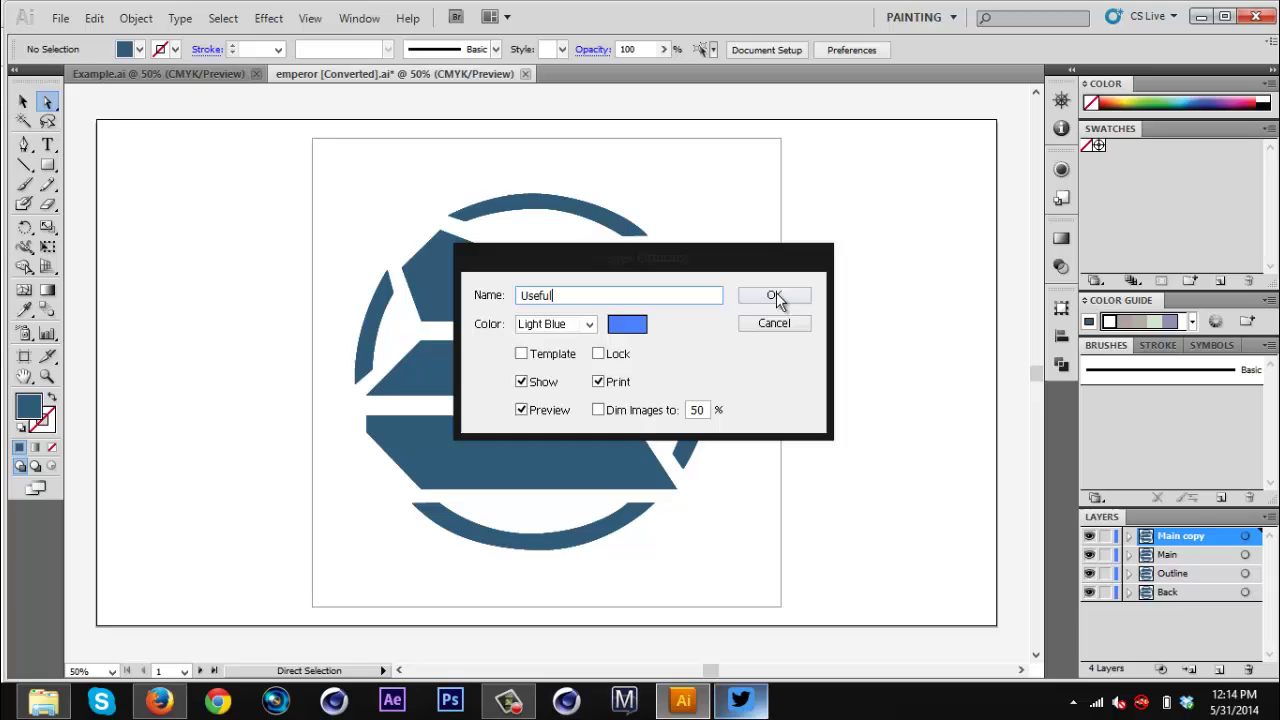
left_click(775, 294)
- Lock and hide Useful, lock Main, and select the Outline layer's artwork
left_click(1105, 536)
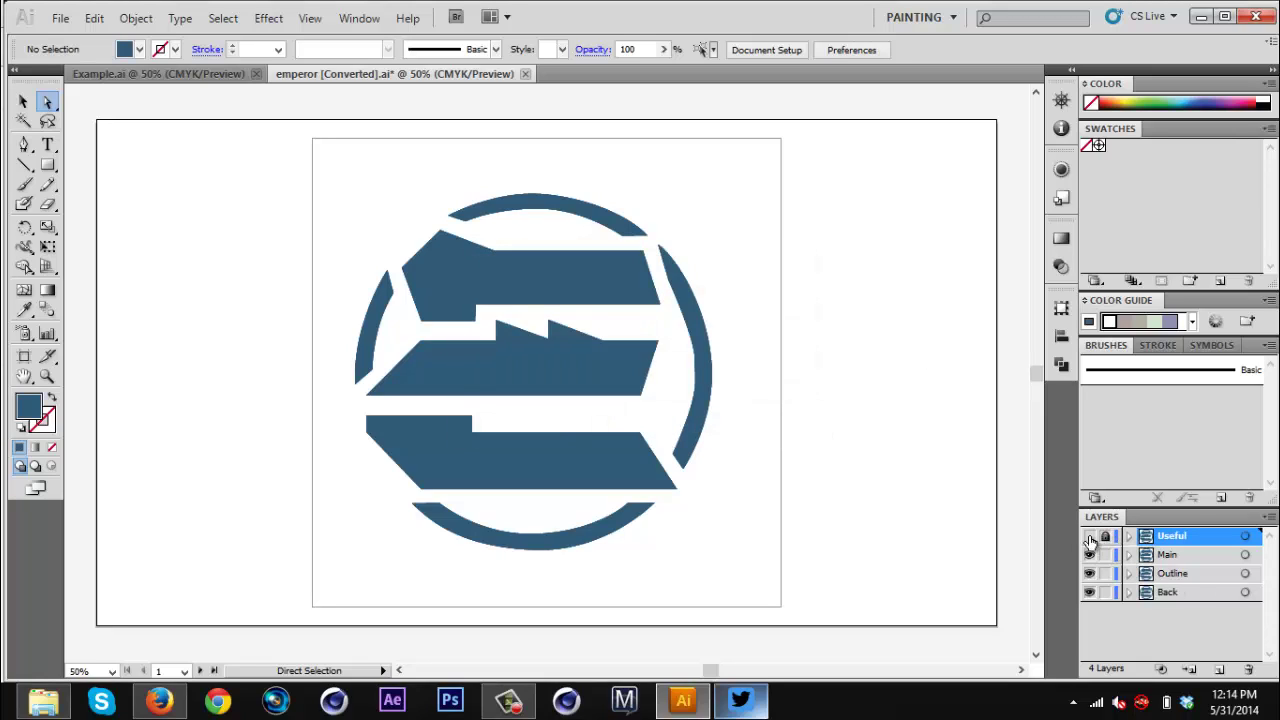
left_click(1089, 537)
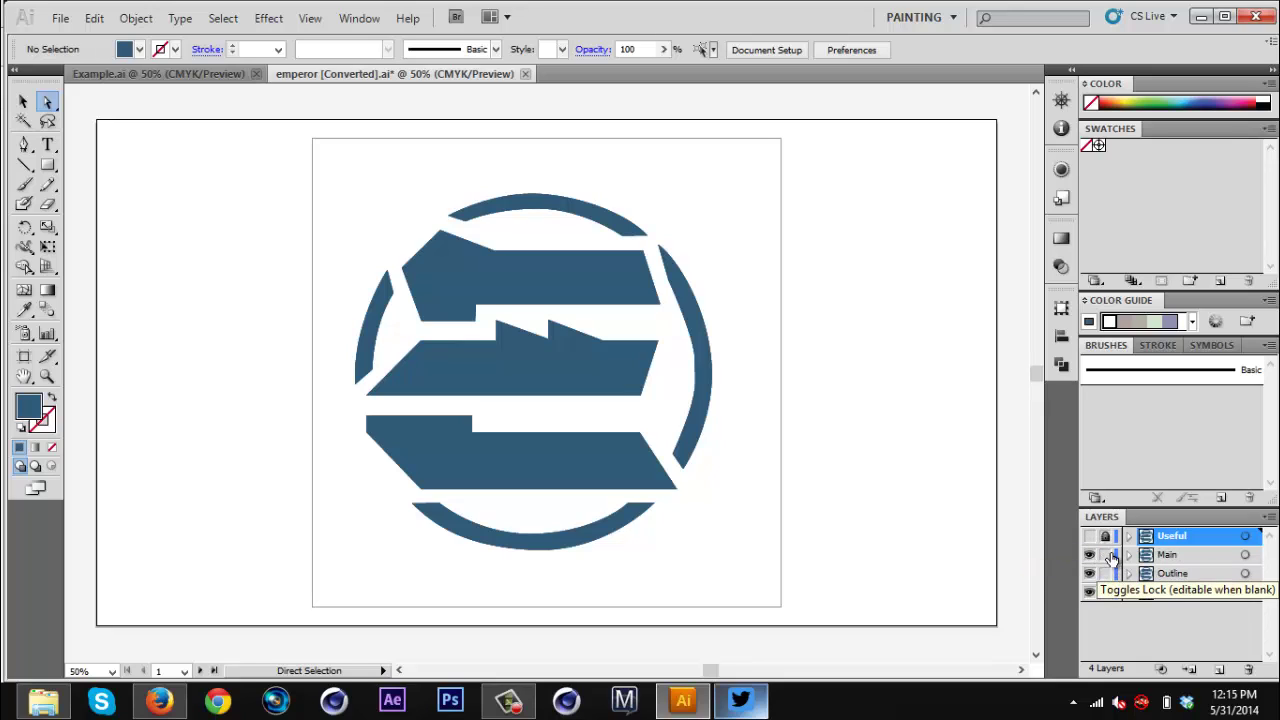
left_click(1105, 556)
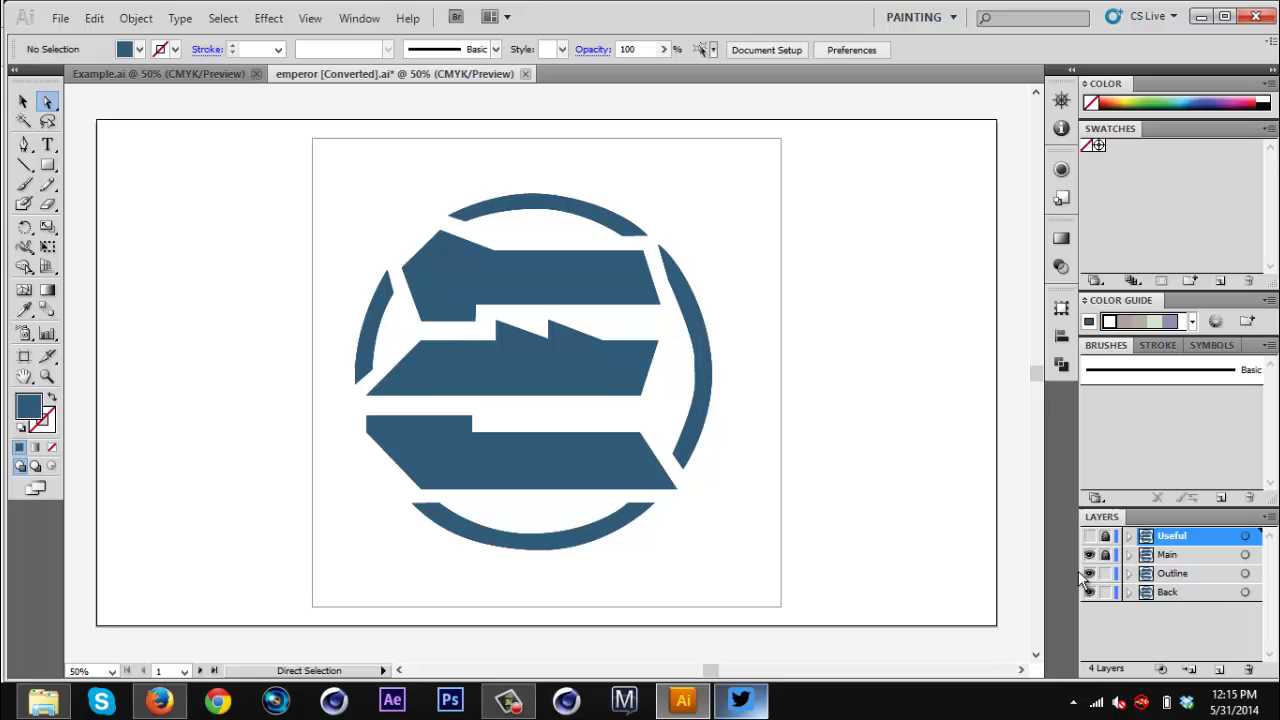
left_click(1245, 578)
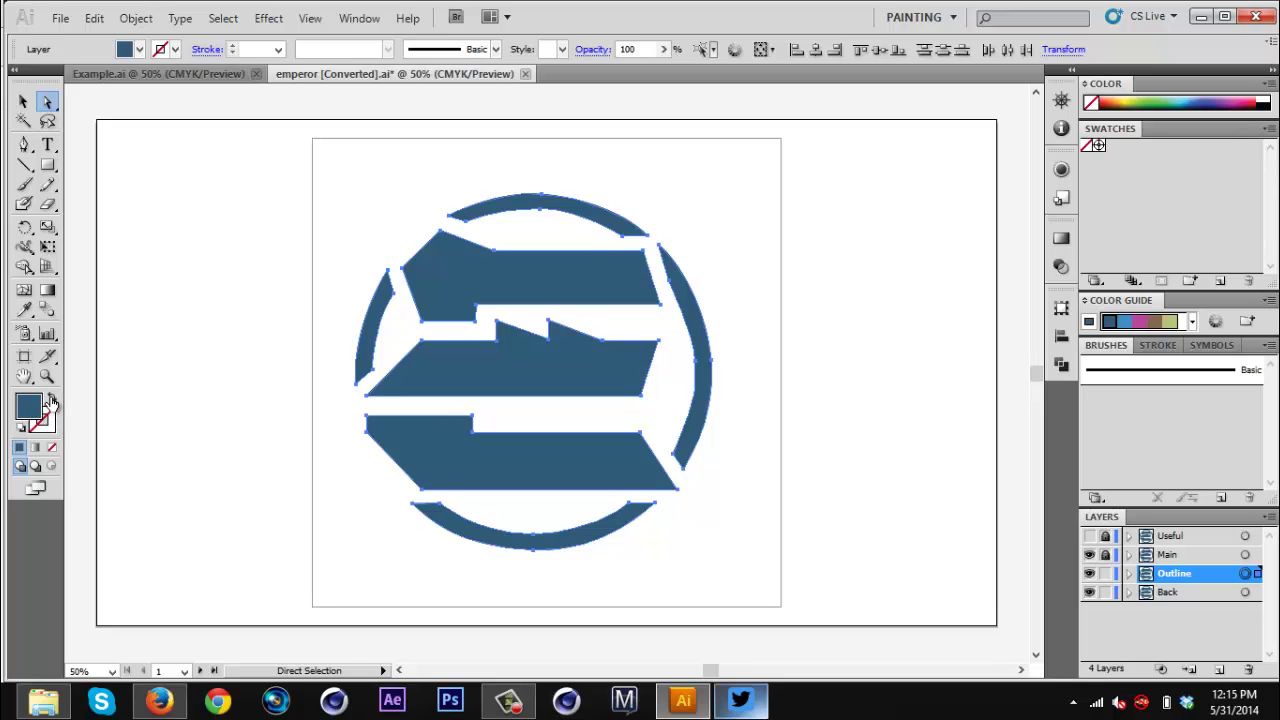
- Move the blue to the stroke, lighten it, and set stroke weight to 20 pt
left_click(51, 401)
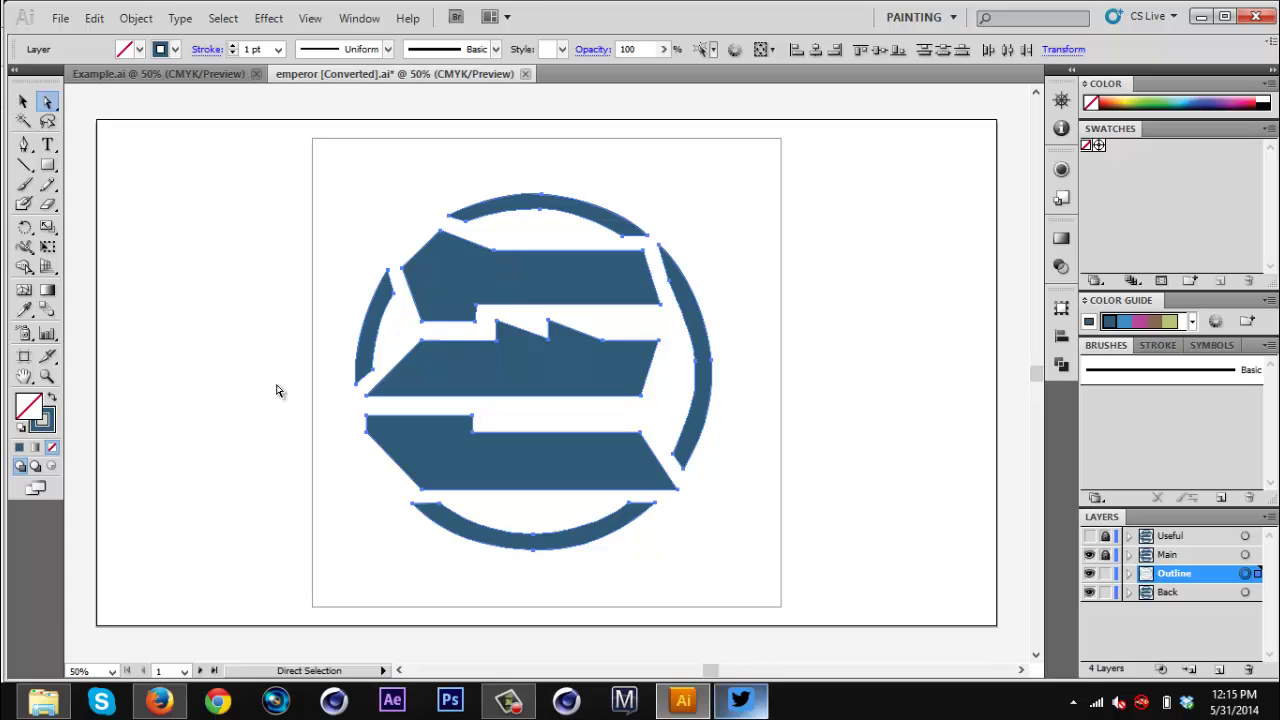
double_click(50, 421)
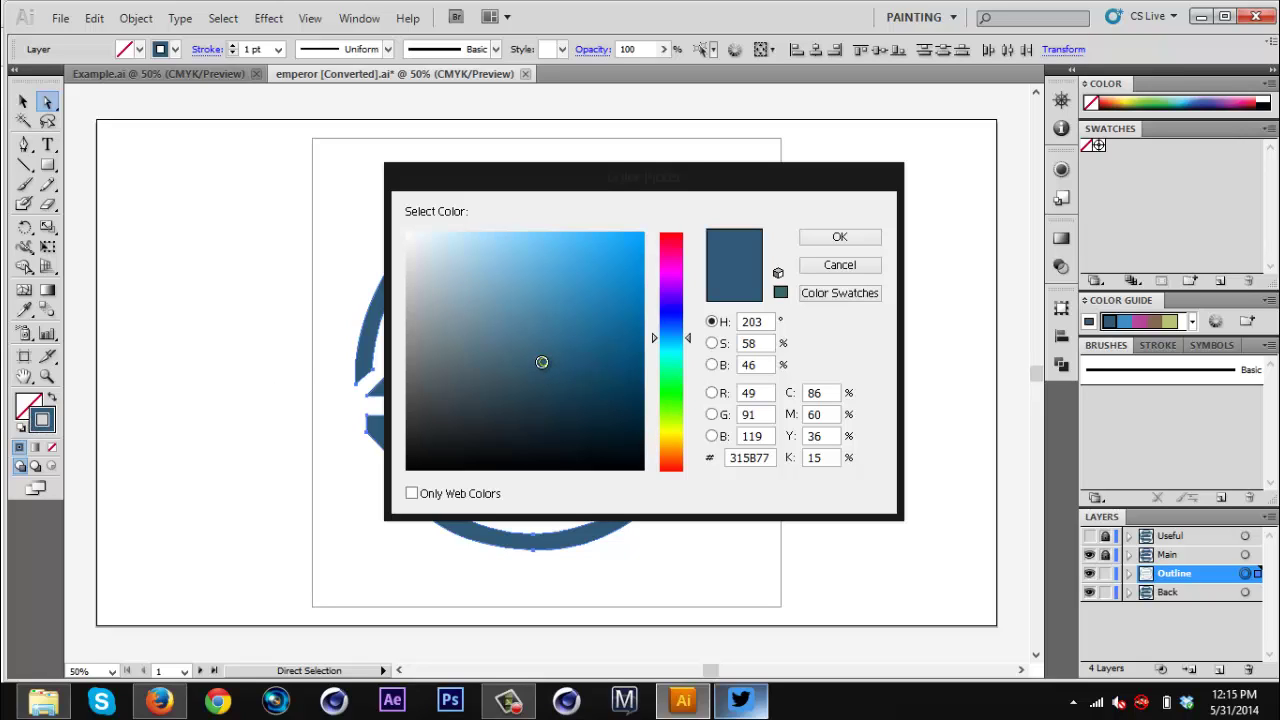
left_click_drag(541, 362, 507, 309)
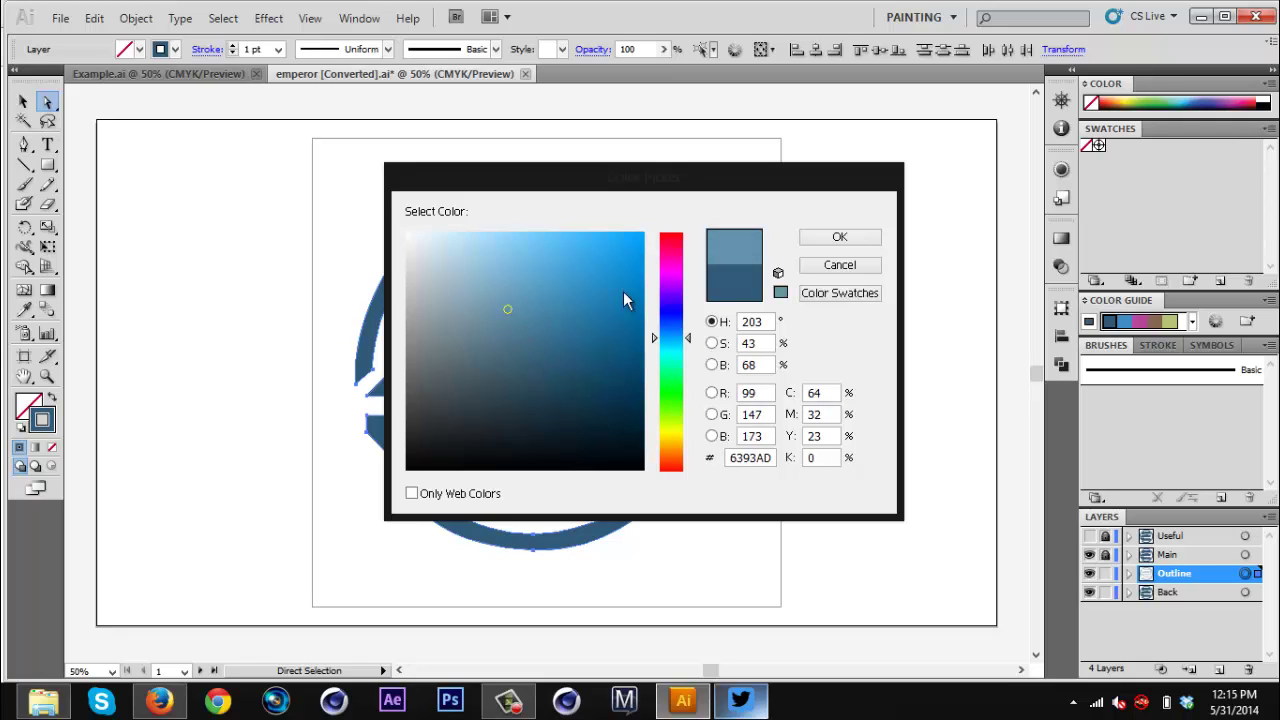
left_click(838, 240)
left_click(279, 49)
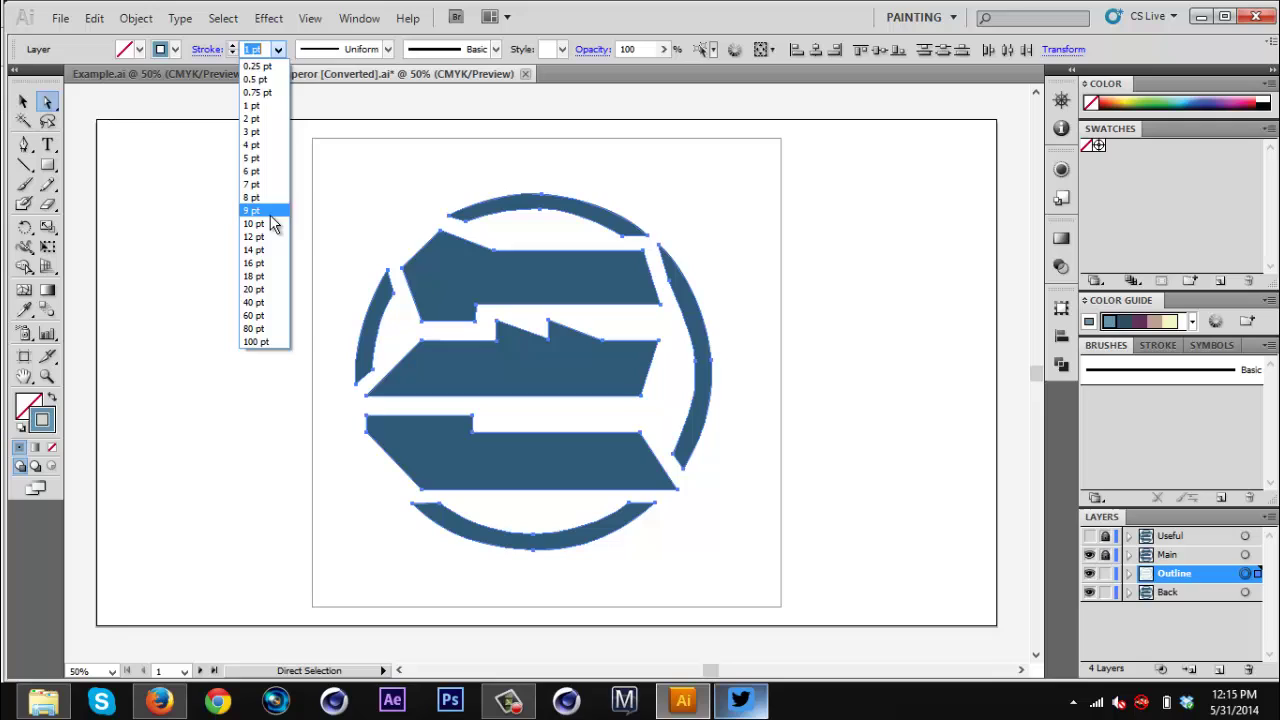
left_click(270, 226)
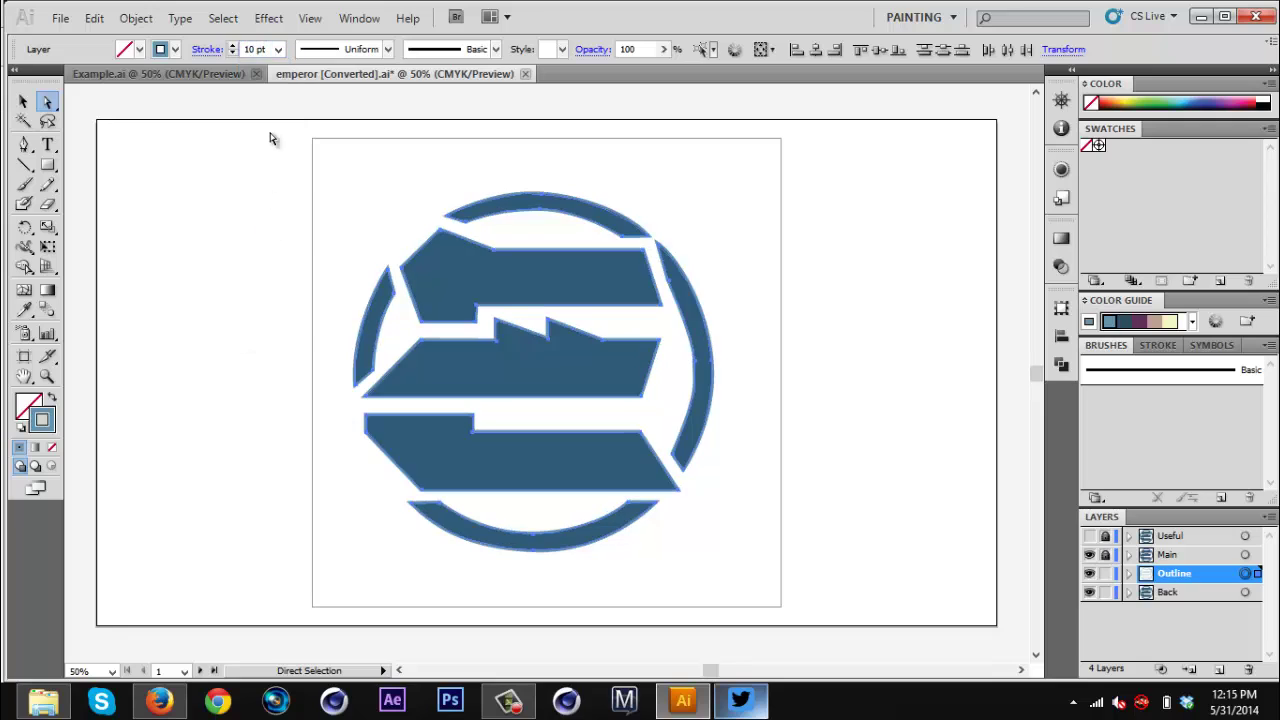
left_click(279, 49)
left_click(260, 289)
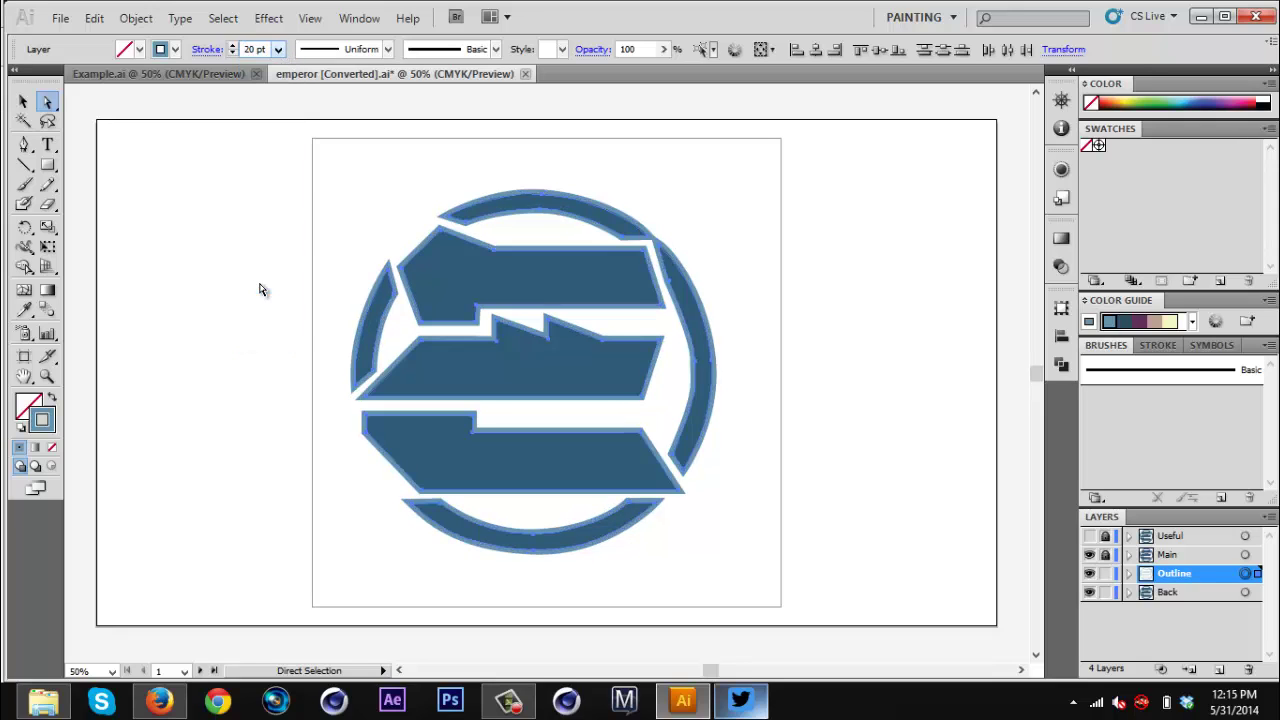
- Refine the outline colour to light blue #75ADC6 and deselect
double_click(41, 420)
left_click(505, 282)
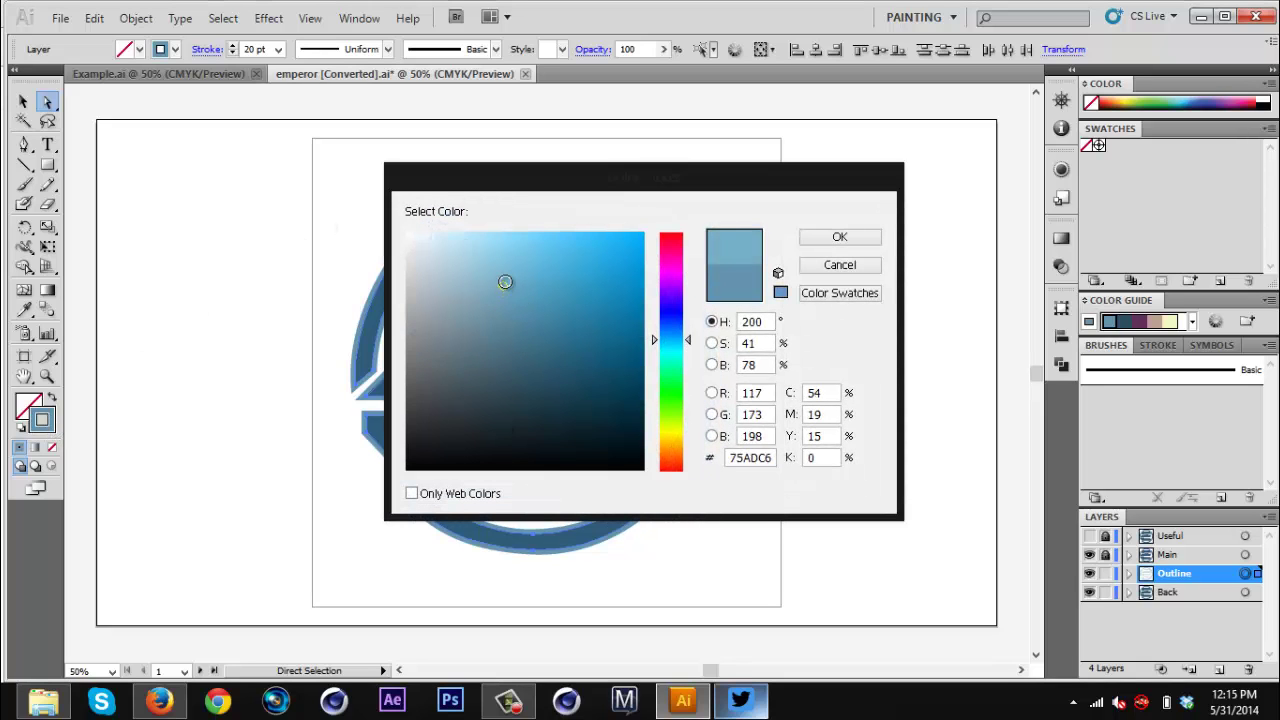
left_click_drag(505, 282, 506, 274)
left_click(848, 240)
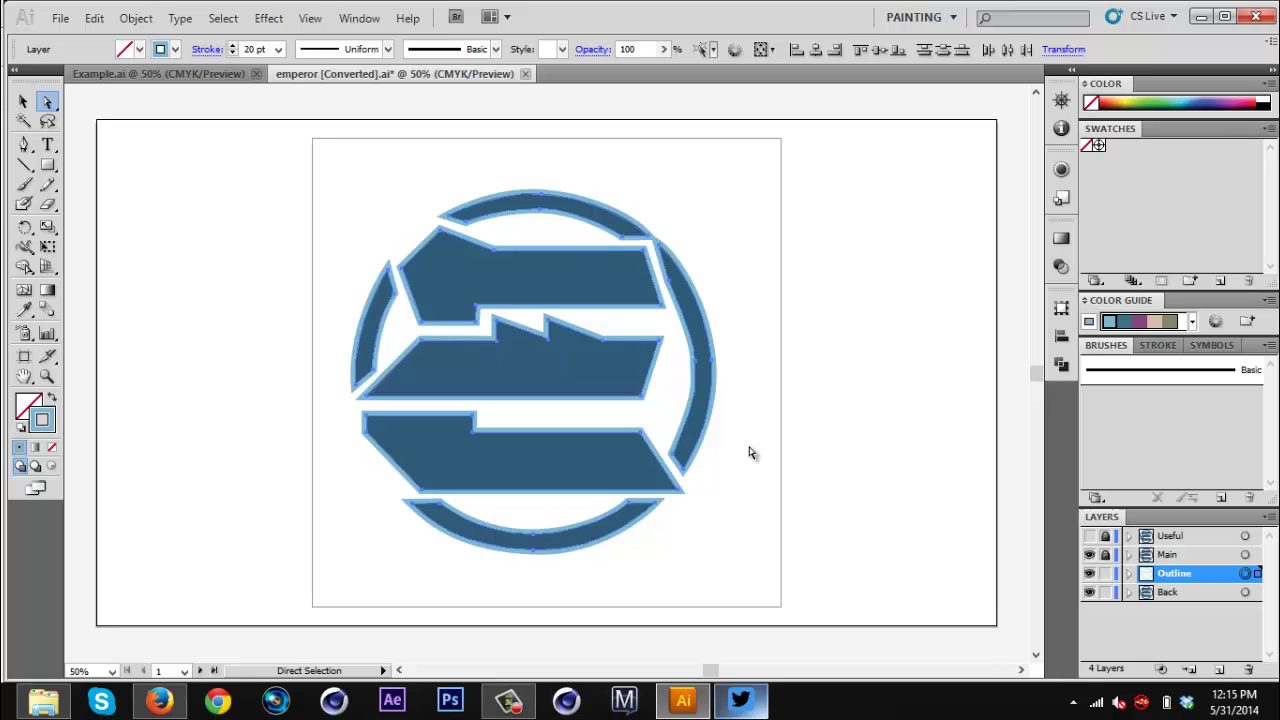
left_click(761, 463)
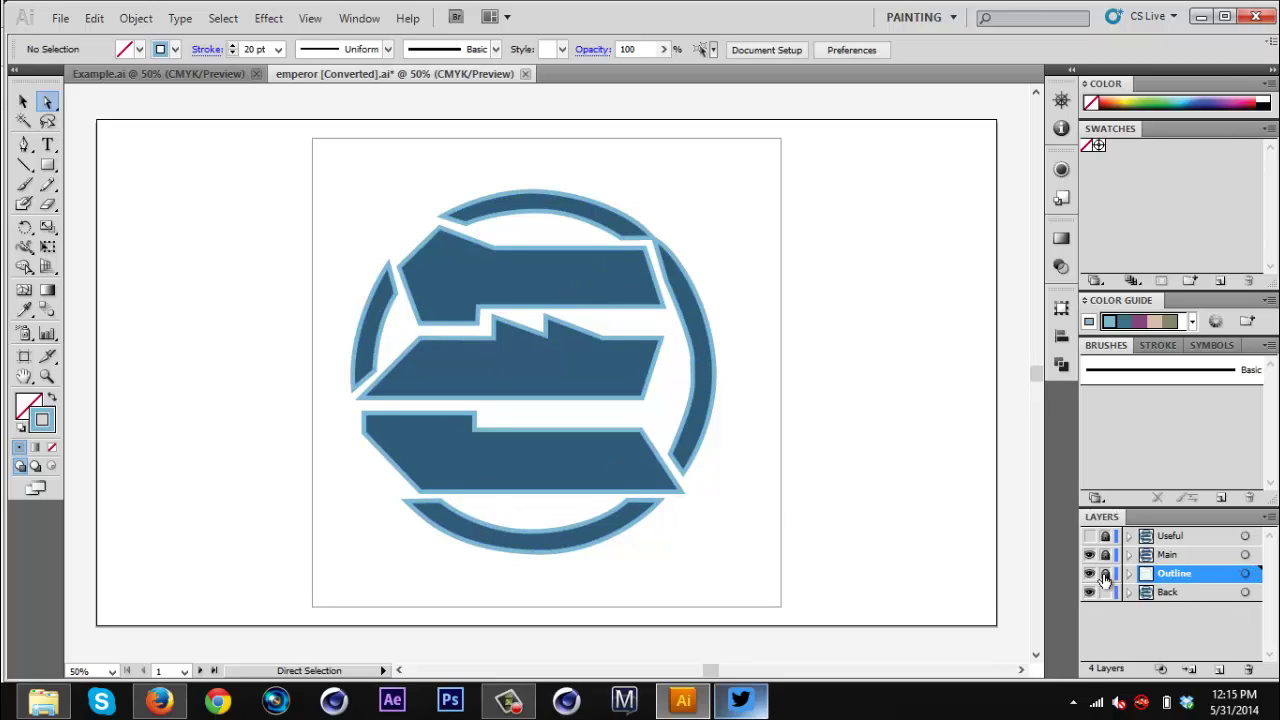
- Give the Back layer artwork a 40 pt near-black navy stroke, #04141C
left_click(1193, 594)
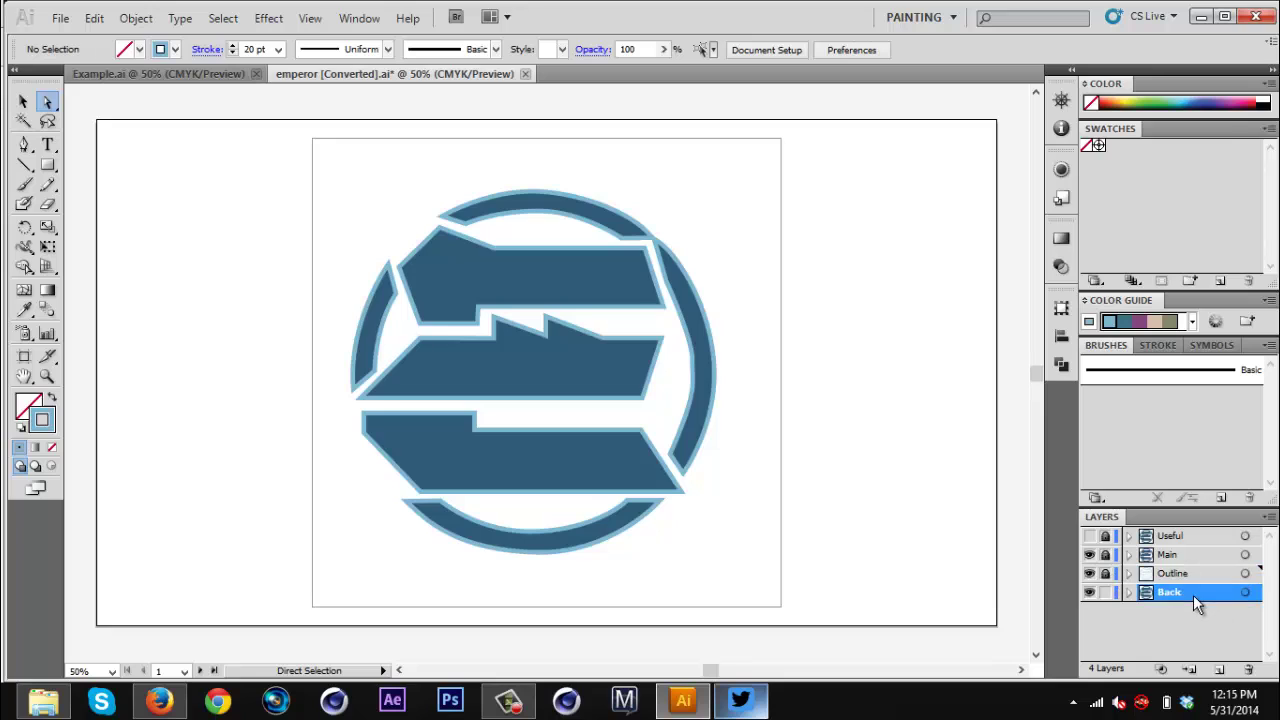
left_click(1245, 592)
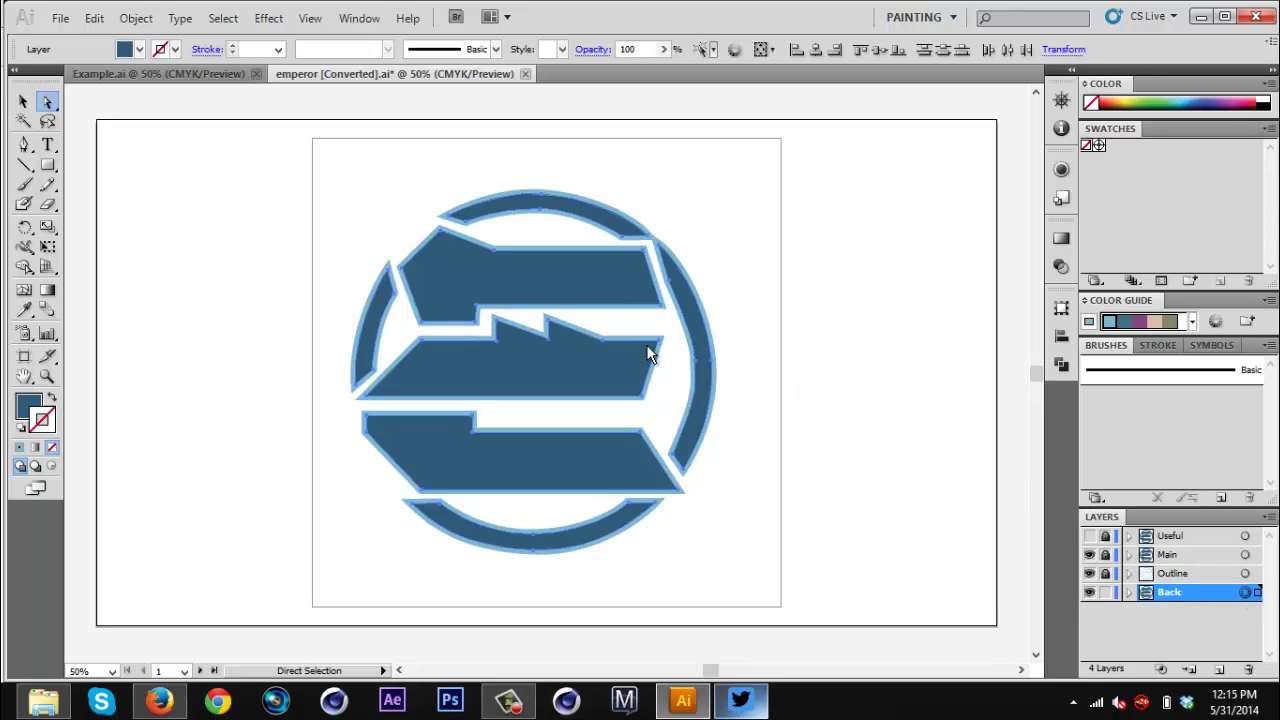
left_click(52, 397)
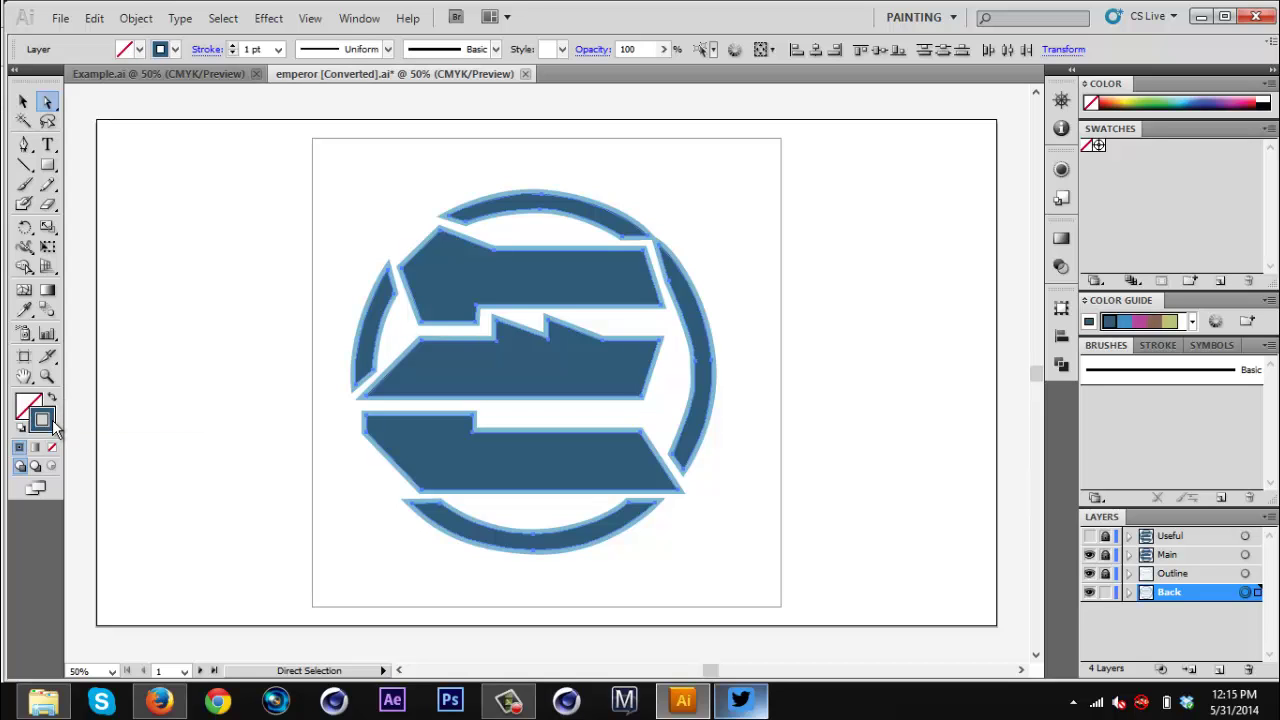
double_click(48, 421)
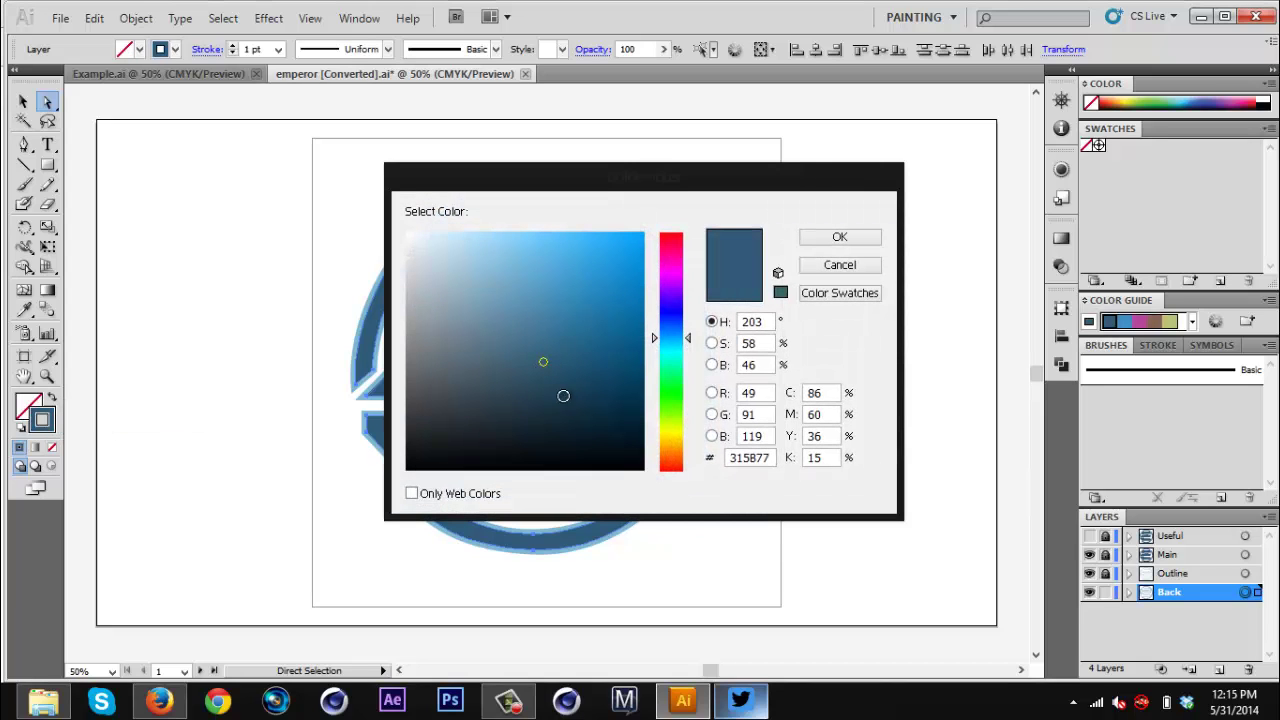
left_click_drag(563, 398, 609, 442)
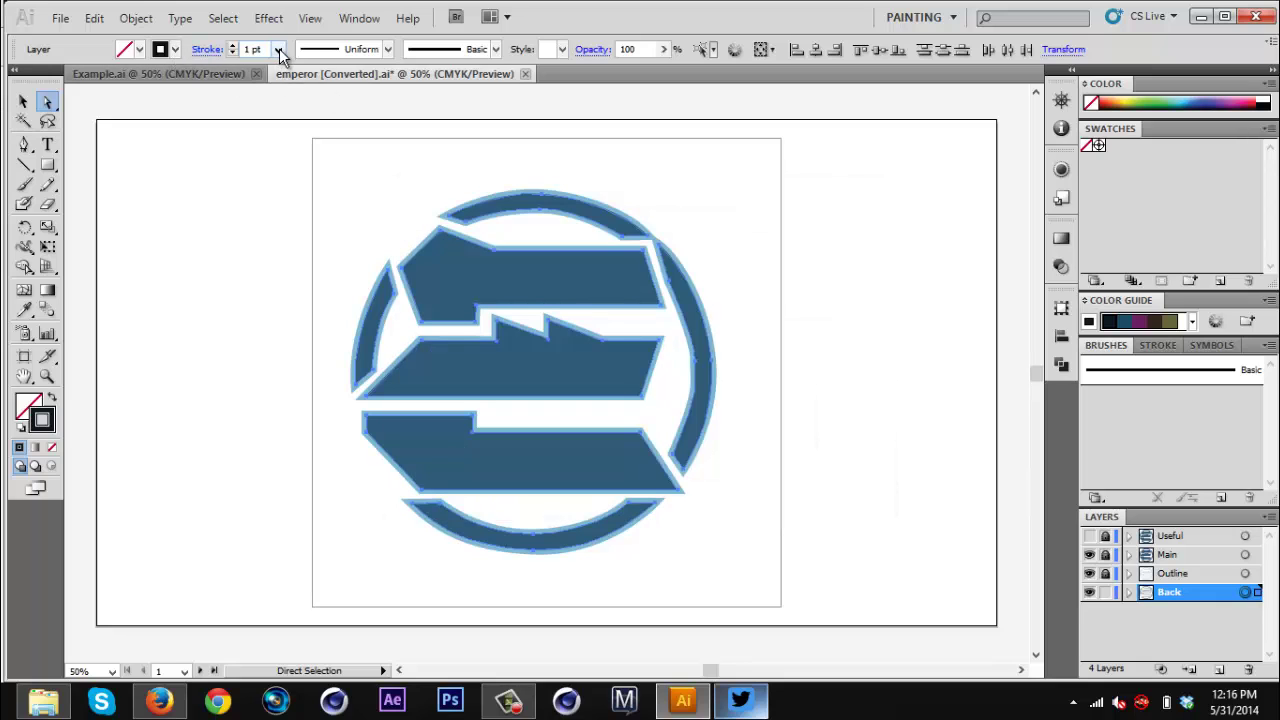
left_click(278, 49)
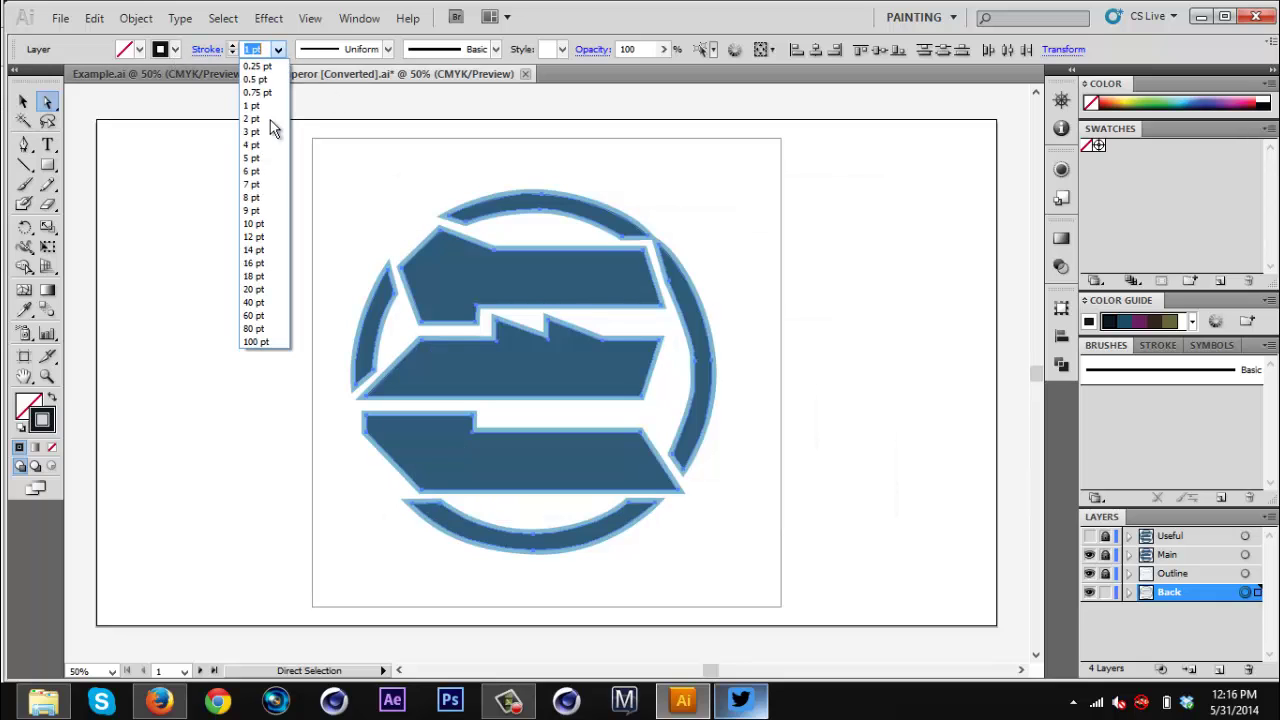
left_click(262, 302)
left_click(940, 405)
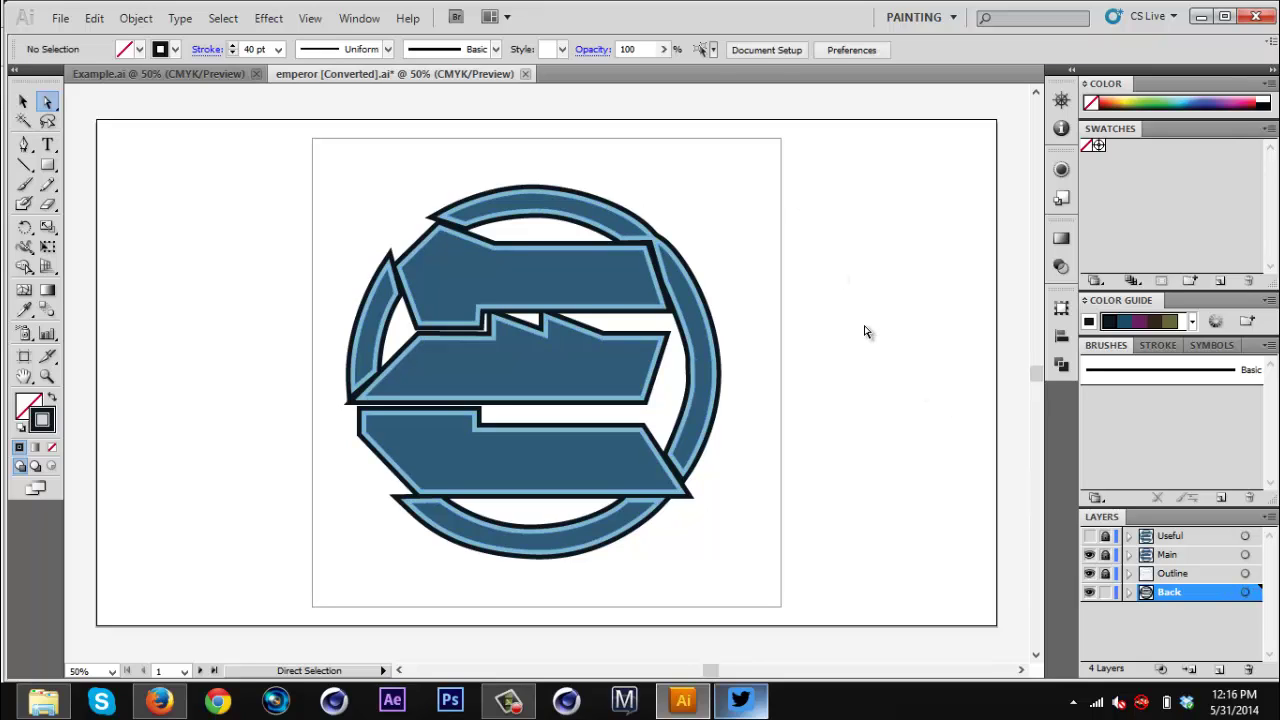
- On a new layer, draw a dark-filled, strokeless circle over the emblem
left_click(1219, 668)
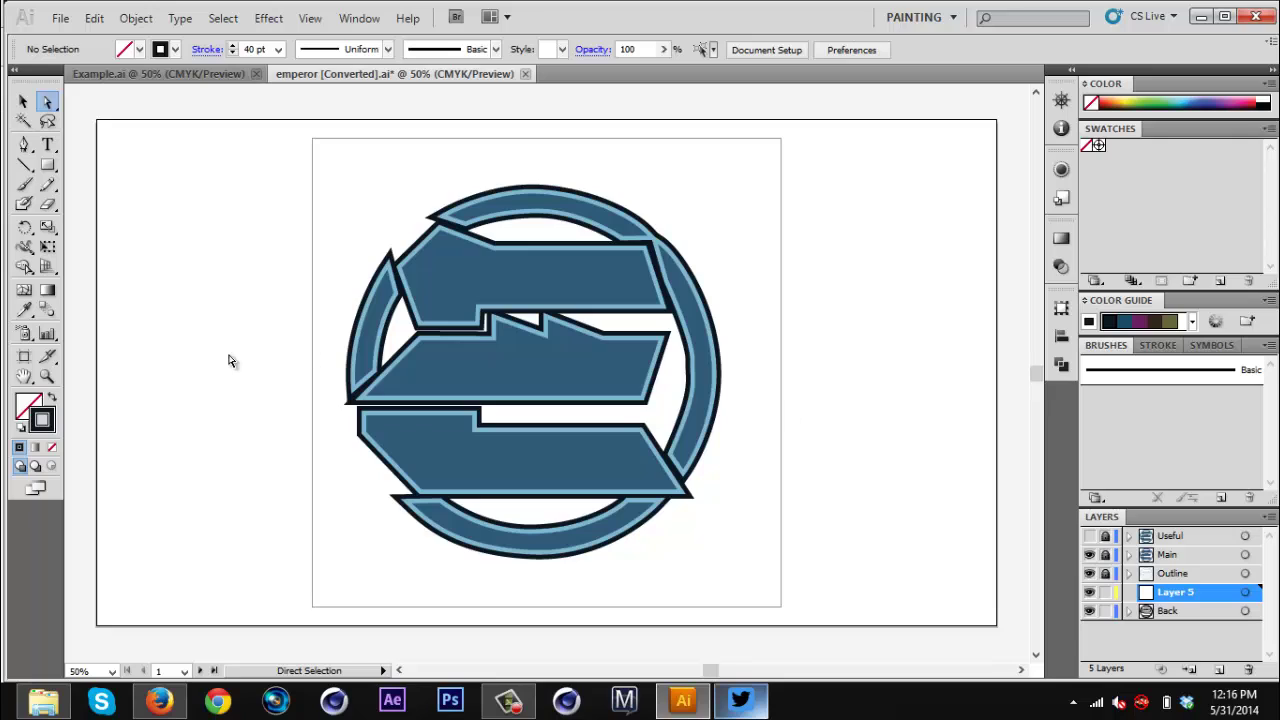
left_click_drag(46, 168, 115, 208)
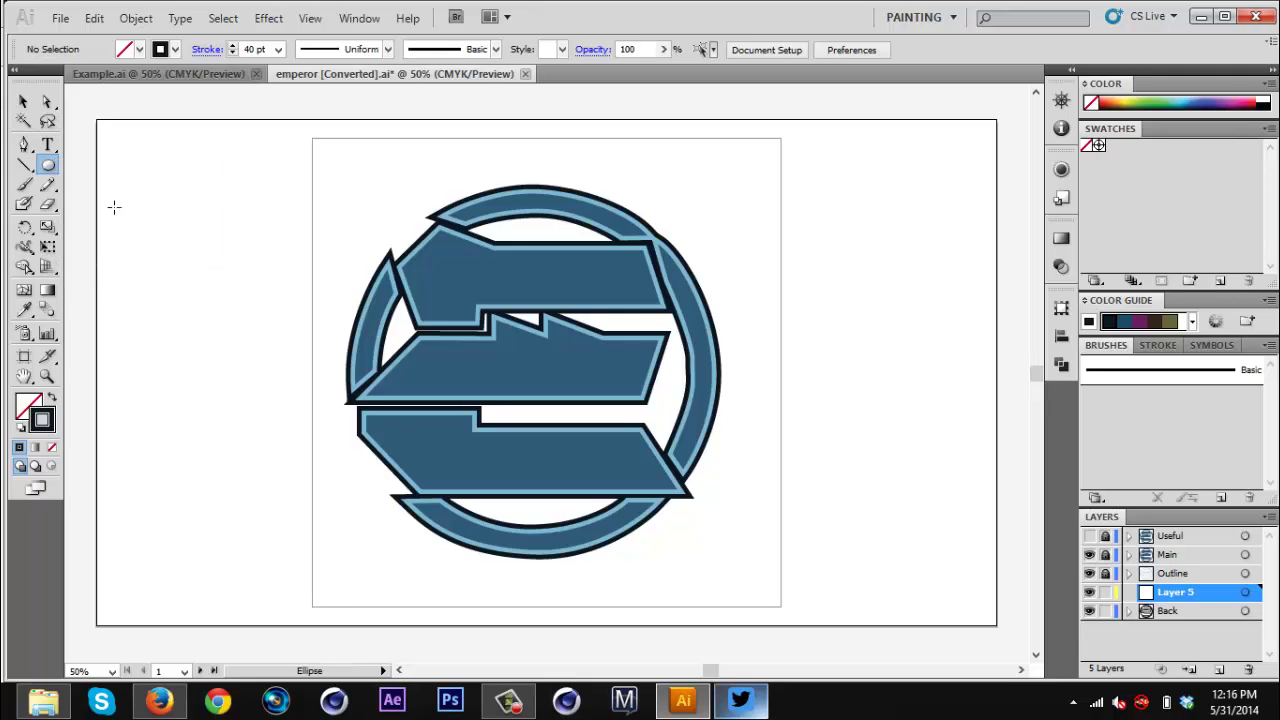
left_click(52, 399)
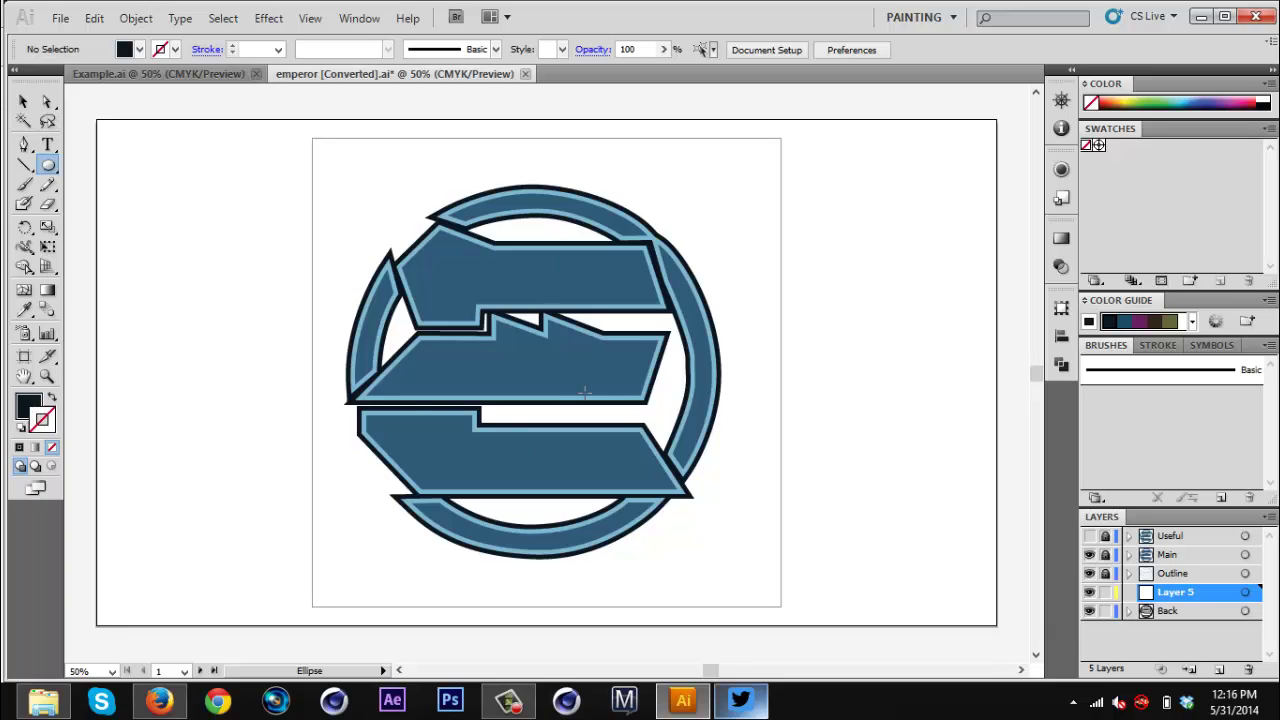
left_click_drag(365, 185, 652, 535)
- Nudge the circle left and down to centre it behind the letter
left_click(23, 101)
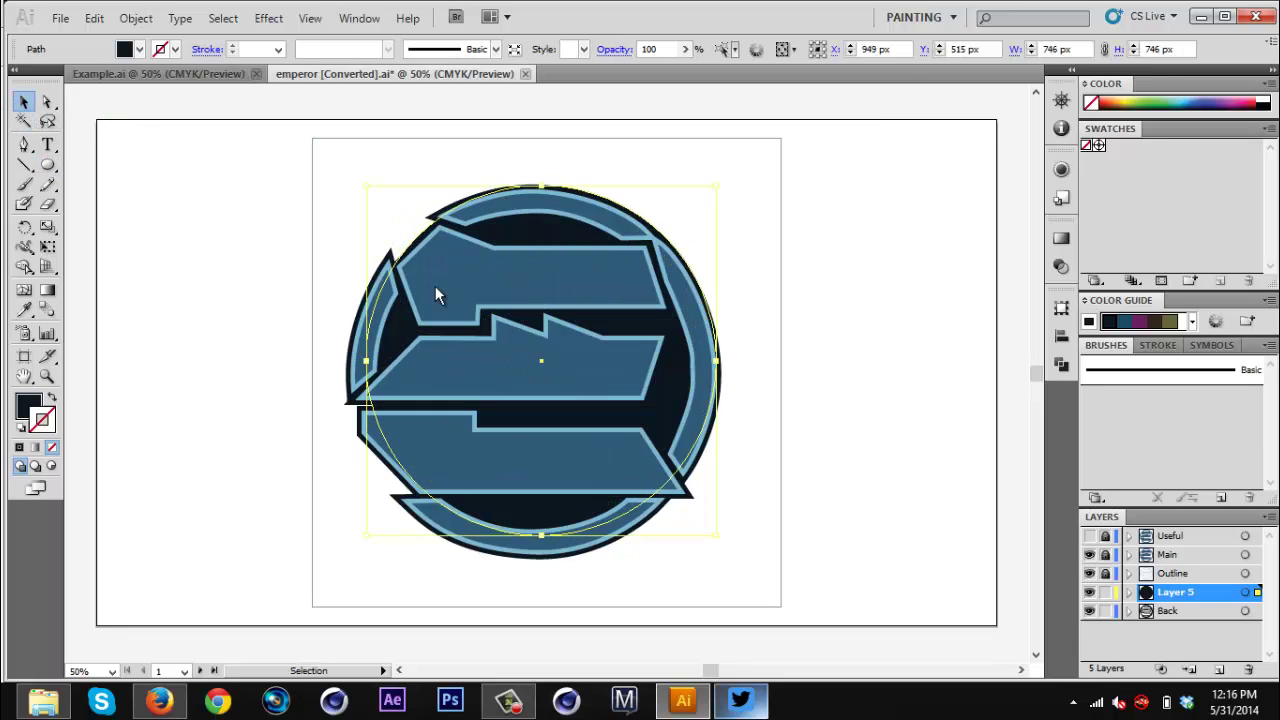
key("Left")
key("Left")
key("Left")
key("Left")
key("Left")
key("Left")
key("Left")
key("Left")
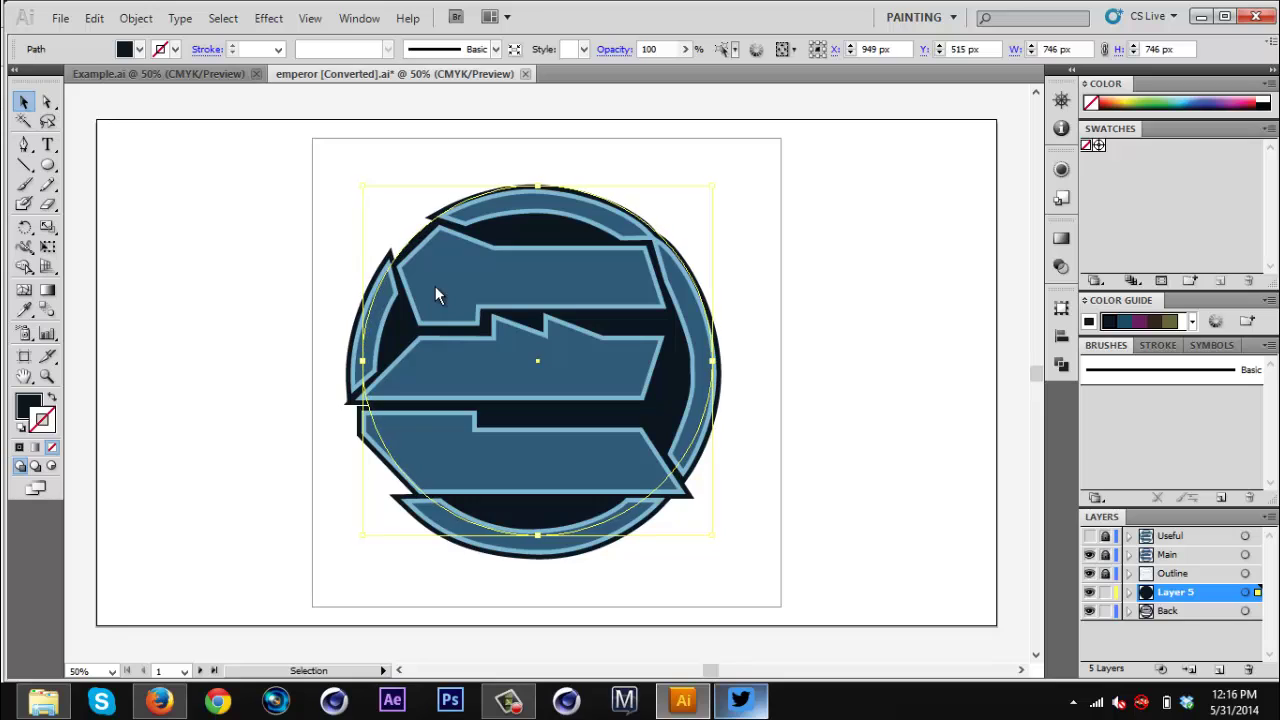
key("Left")
key("Left")
key("Left")
key("Left")
key("Down")
key("Down")
key("Down")
key("Down")
key("Down")
key("Down")
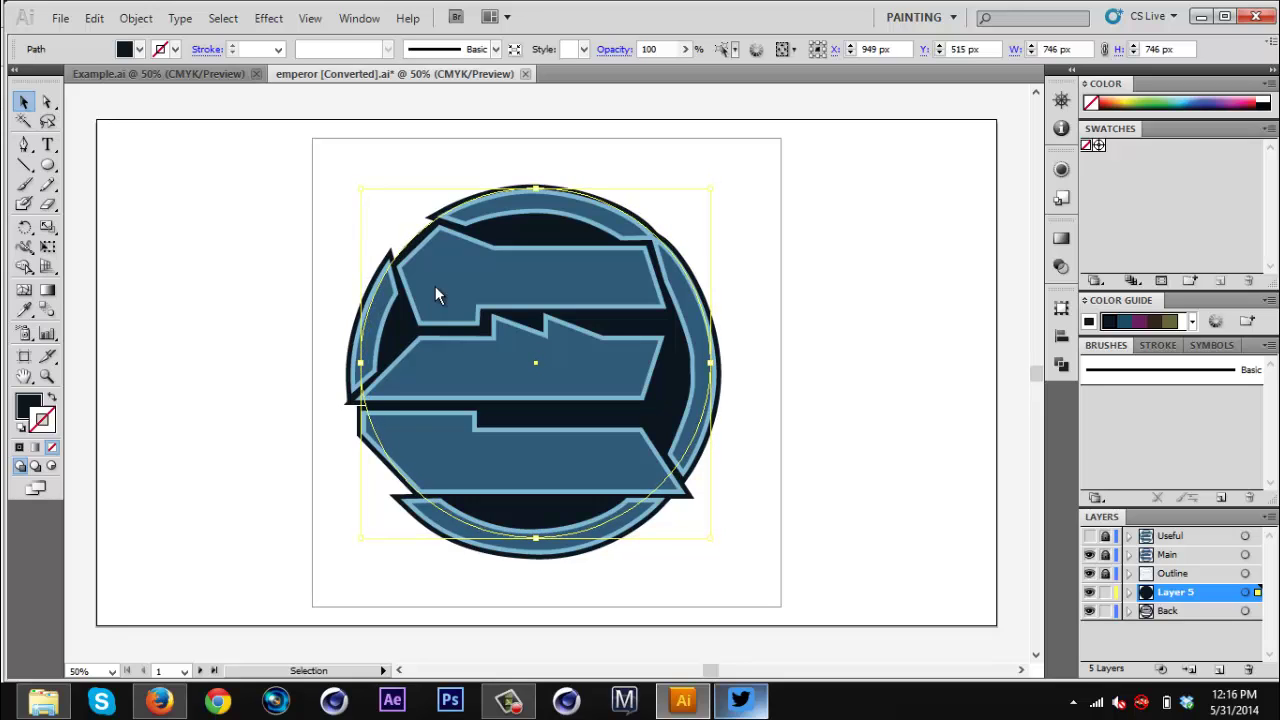
key("Down")
key("Down")
key("Down")
key("Down")
key("Down")
key("Down")
key("Down")
key("Down")
key("Down")
key("Down")
key("Down")
key("Down")
- Finish centring the circle, compare with Example.ai, and save swatch C=84 M=70 Y=60 K=77
key("Left")
key("Left")
key("Left")
key("Left")
key("Left")
key("Left")
key("Left")
key("Left")
key("Left")
key("Left")
key("Left")
key("Left")
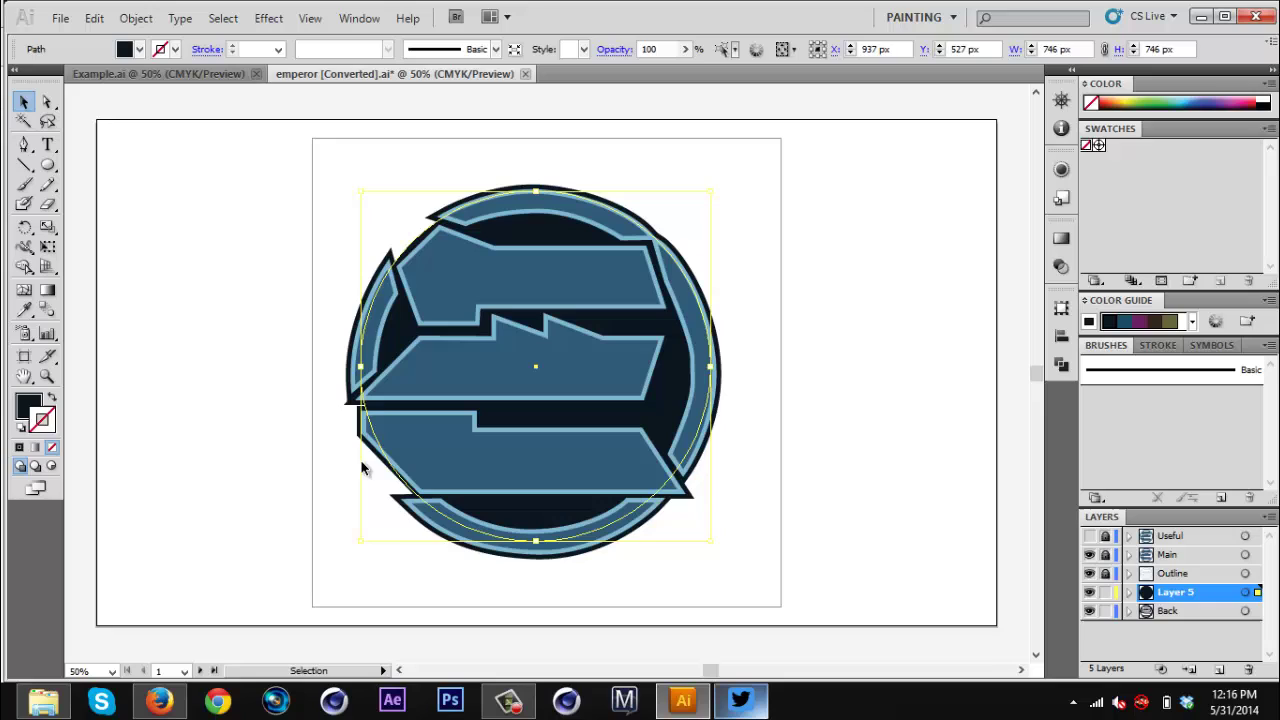
left_click(789, 549)
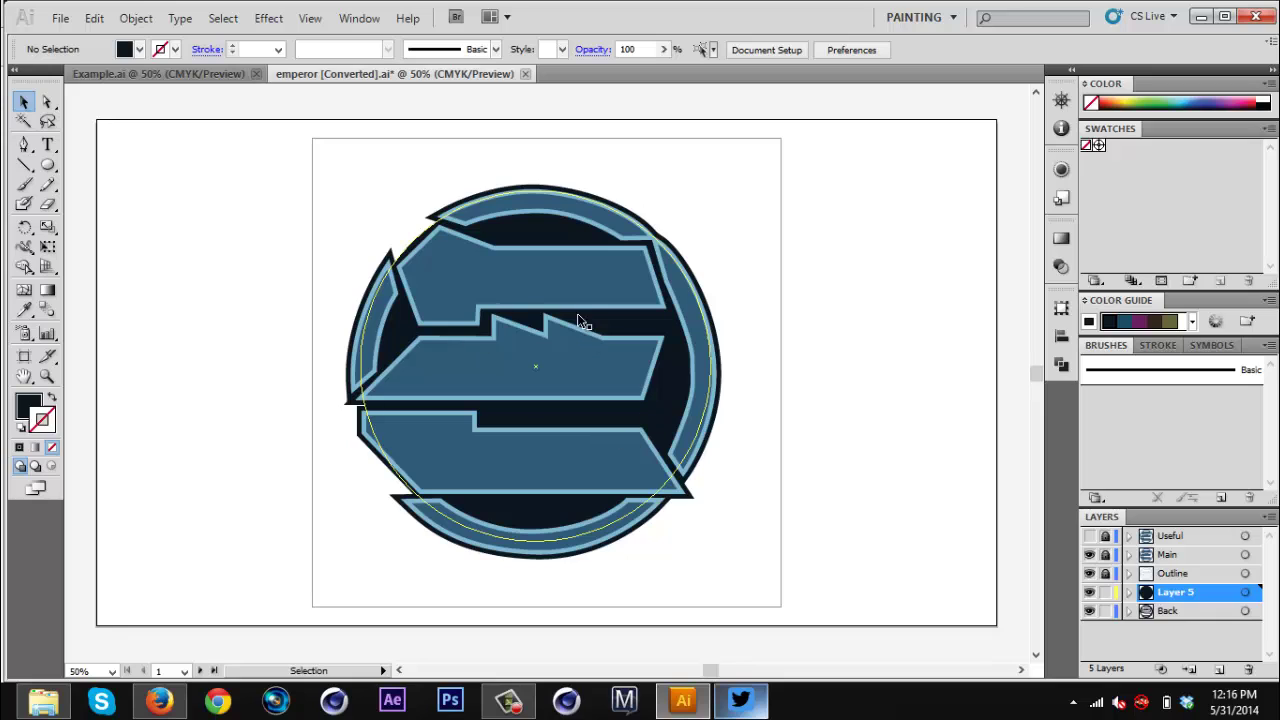
left_click(168, 77)
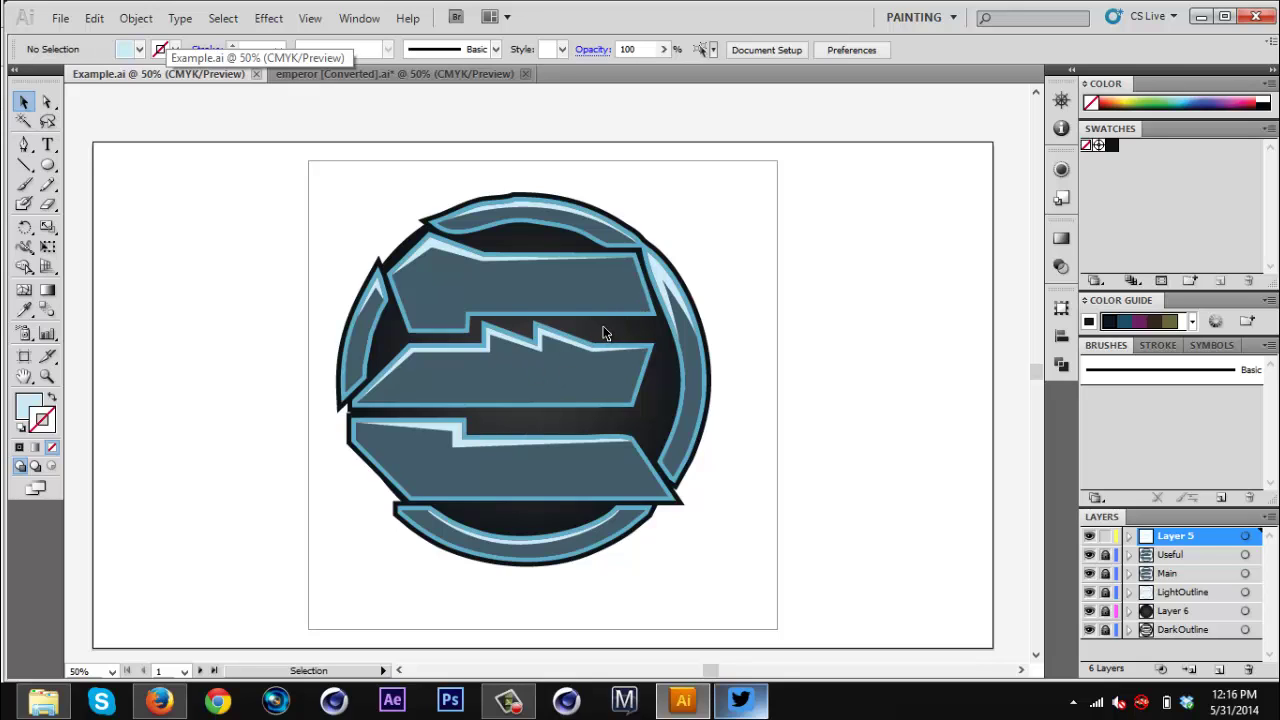
left_click(374, 73)
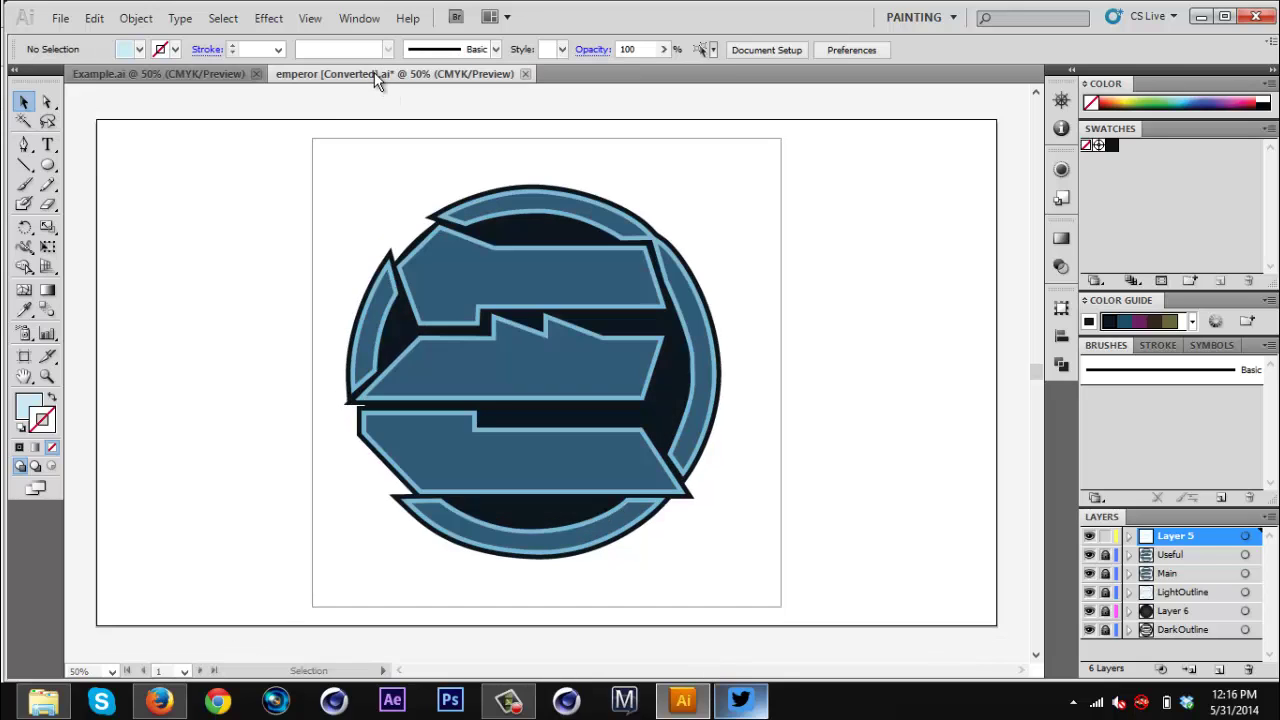
left_click(22, 410)
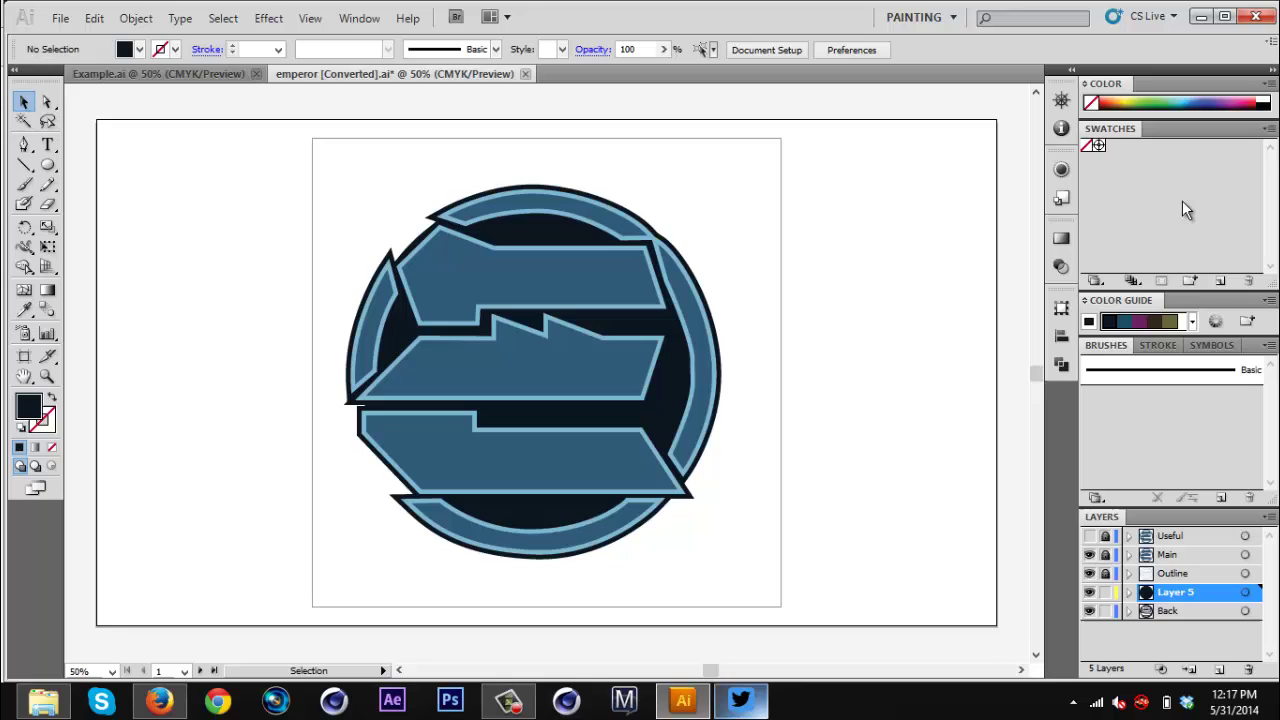
left_click(1220, 281)
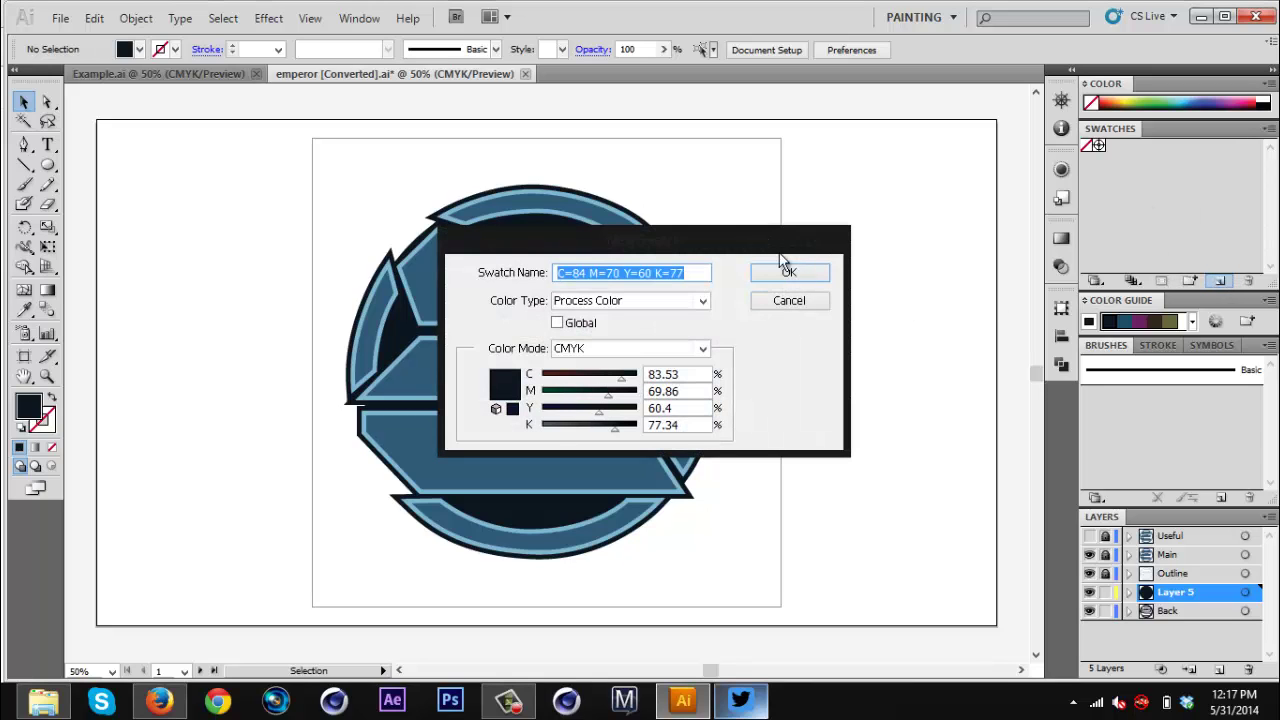
left_click(793, 273)
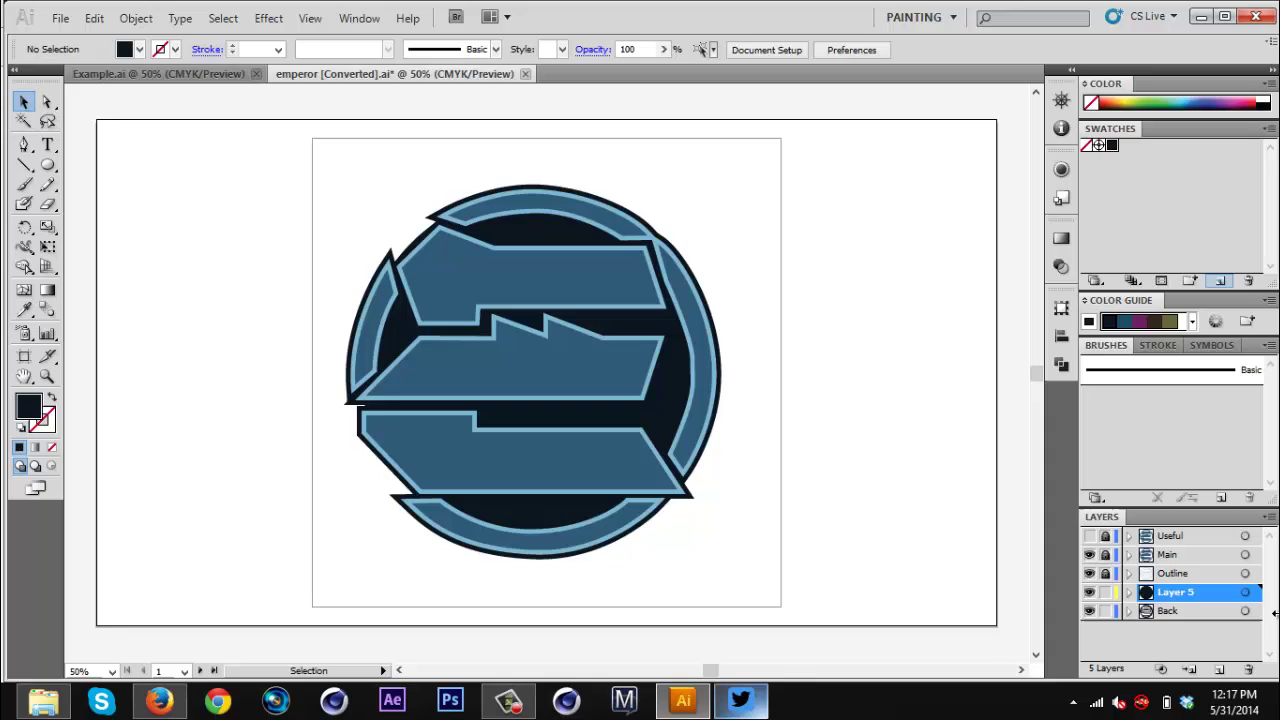
- Fill the backing circle with a radial gradient using the dark navy swatch as a stop
left_click(1245, 592)
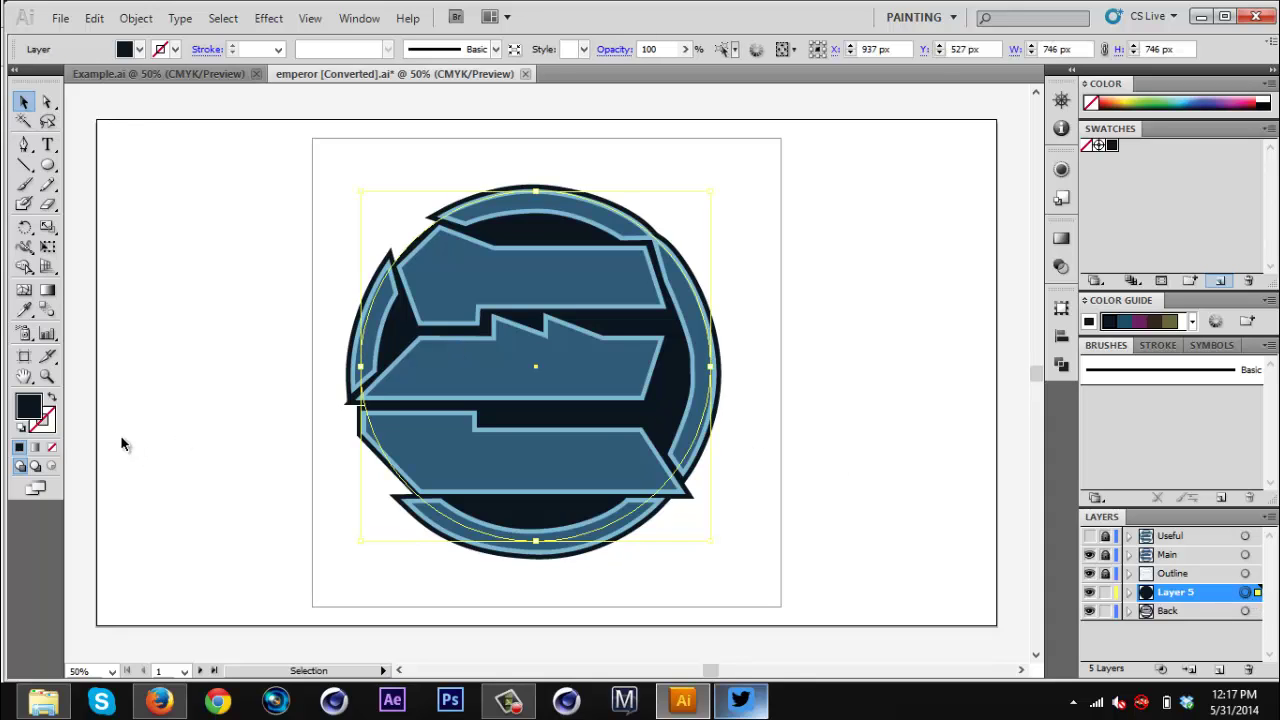
left_click(36, 448)
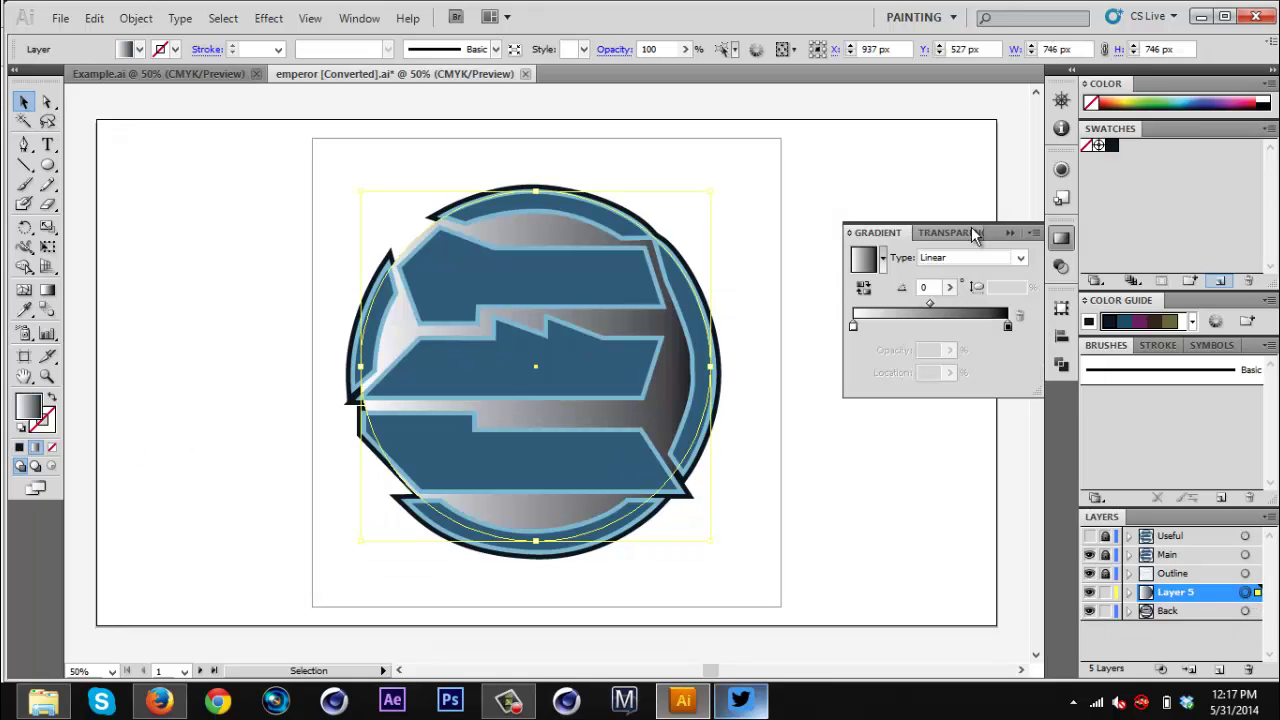
left_click_drag(1112, 146, 1010, 333)
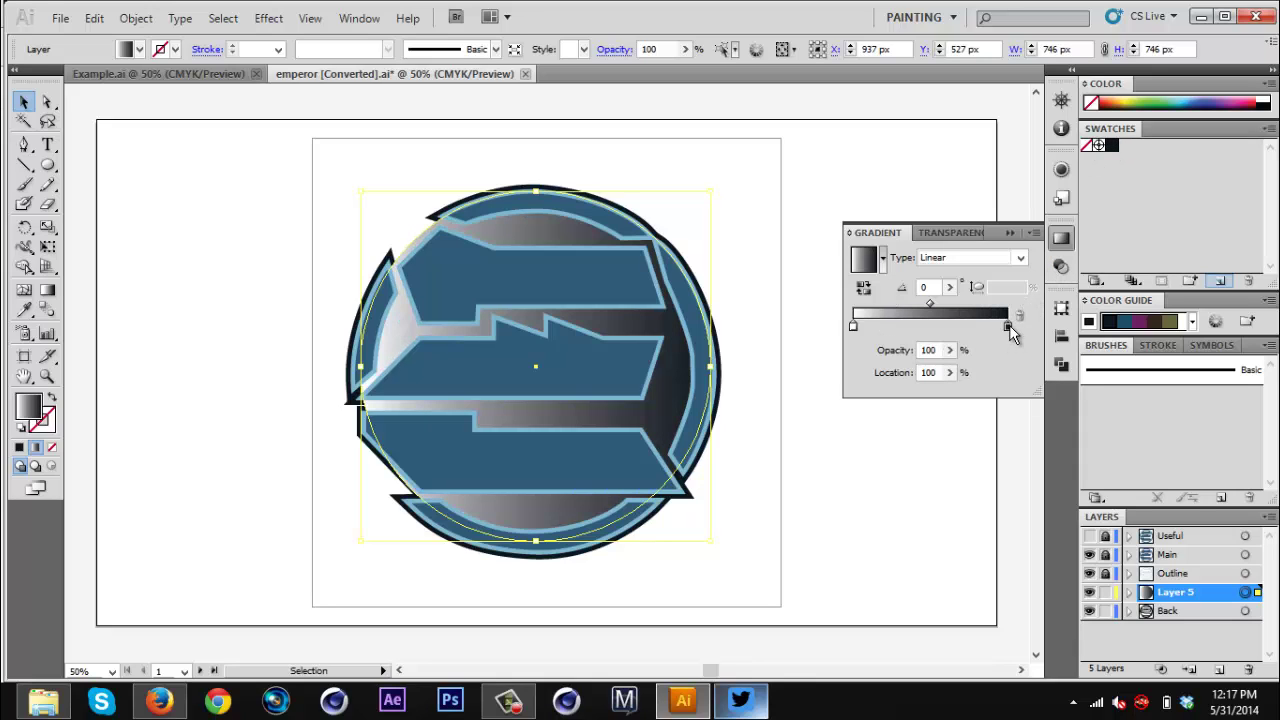
left_click(1015, 259)
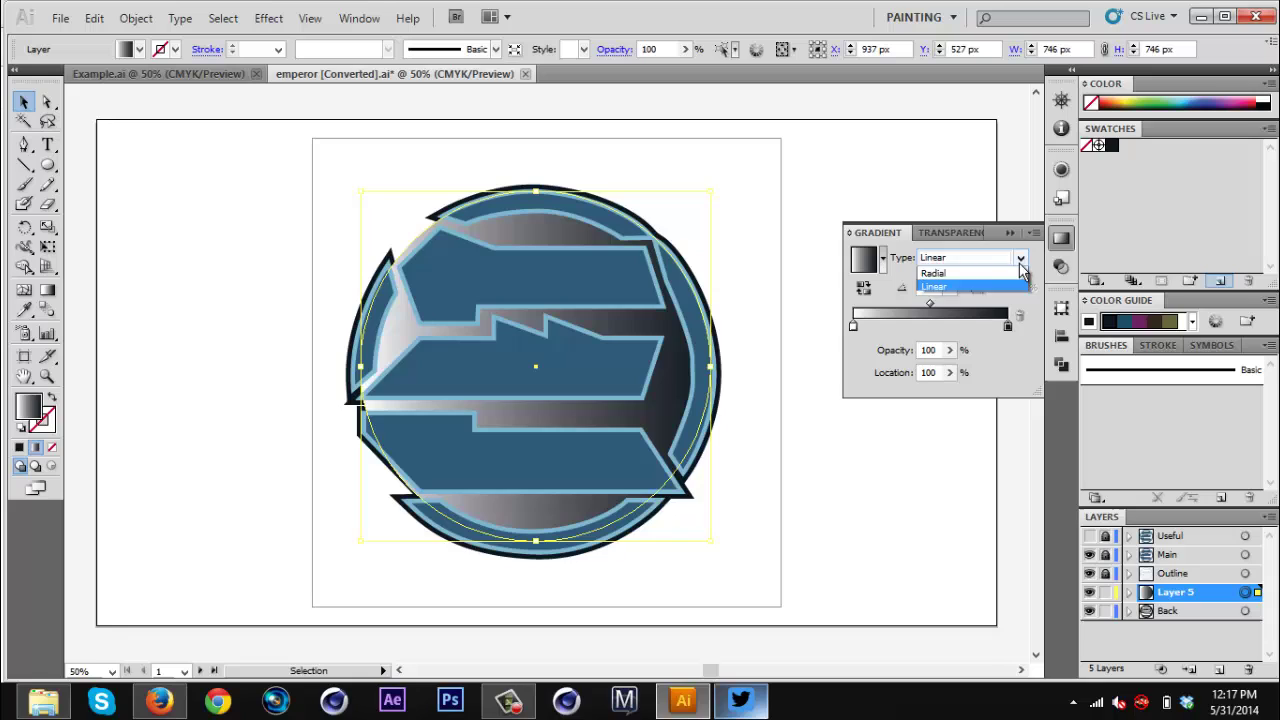
left_click(995, 272)
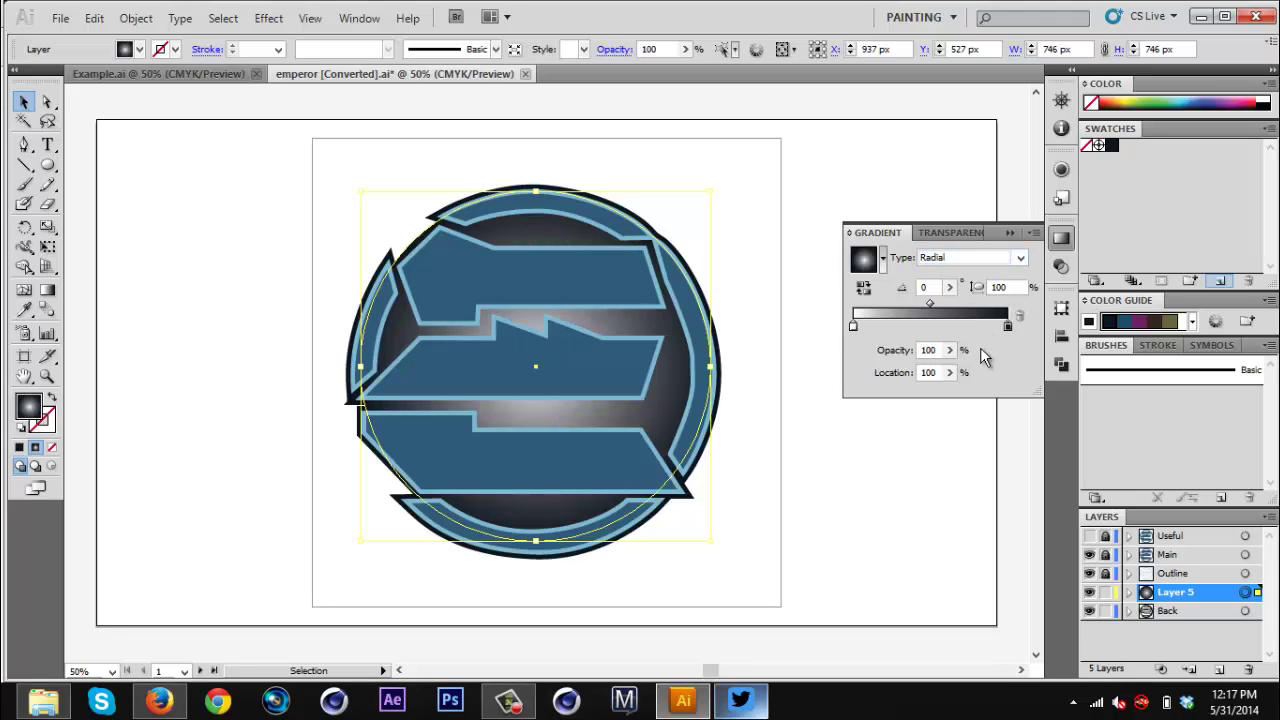
- Make the centre stop dark navy with black lowered to 54, then deselect
double_click(855, 327)
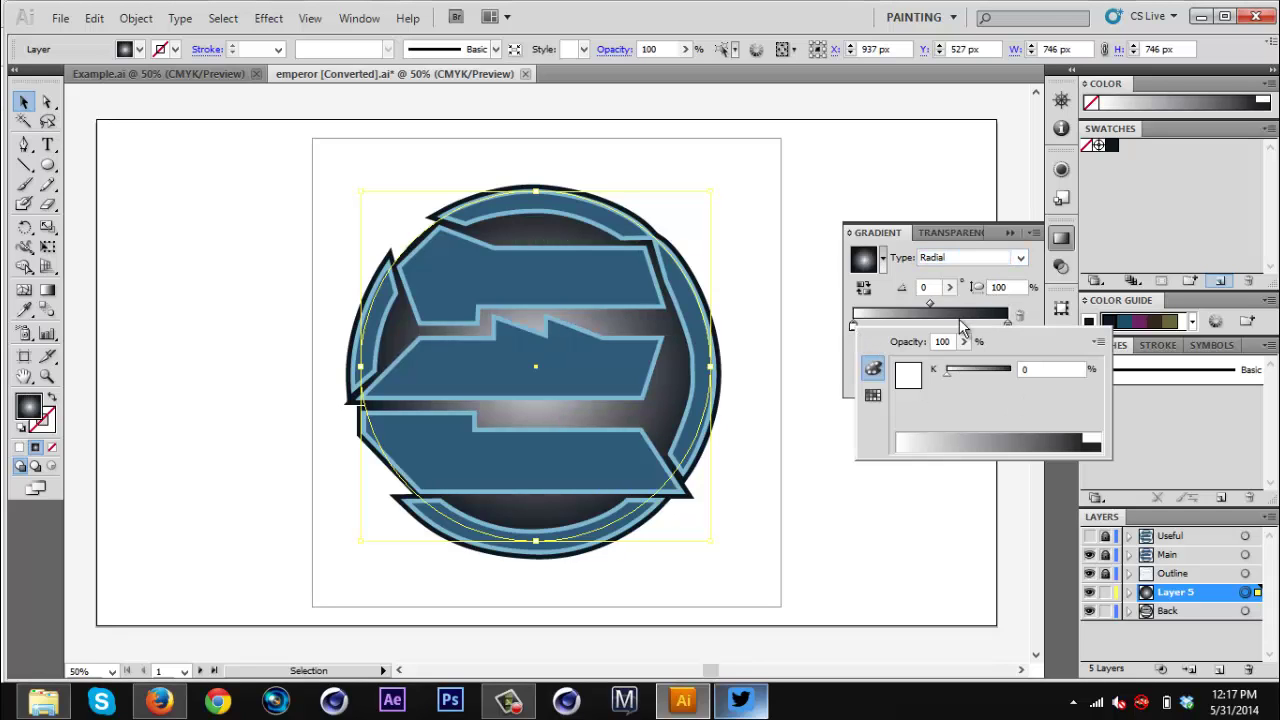
left_click(1116, 156)
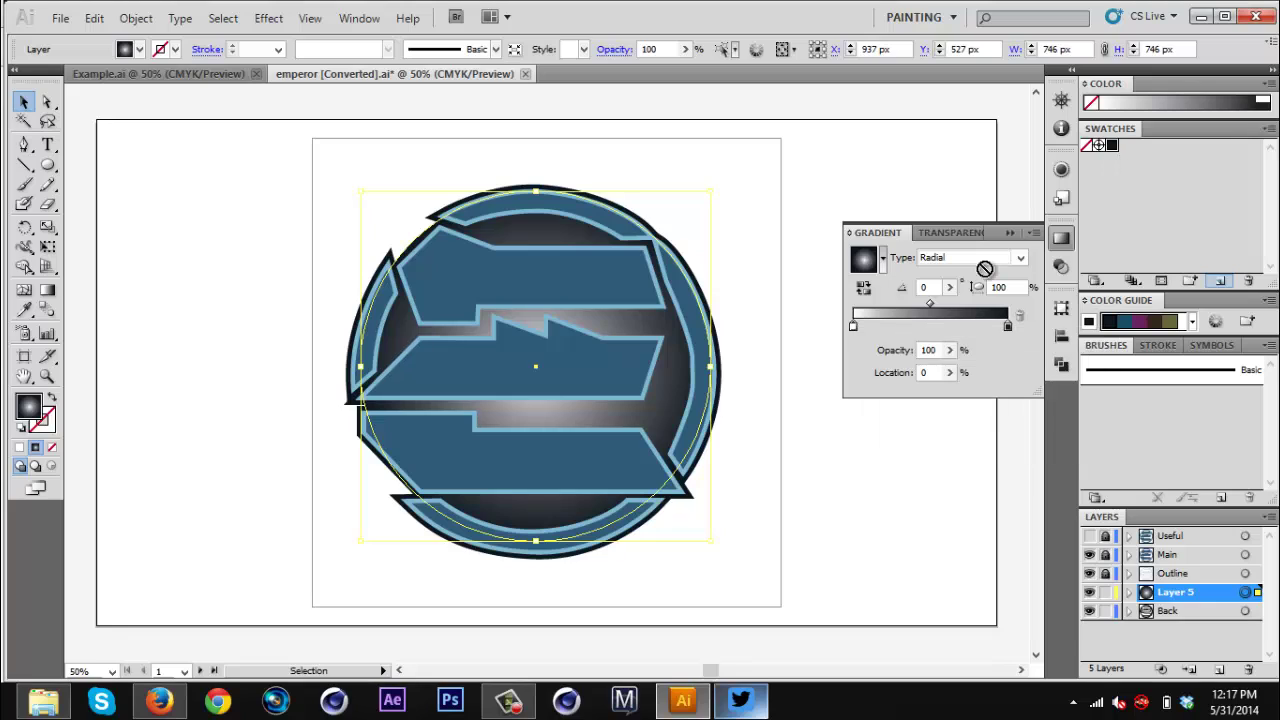
left_click_drag(850, 345, 855, 329)
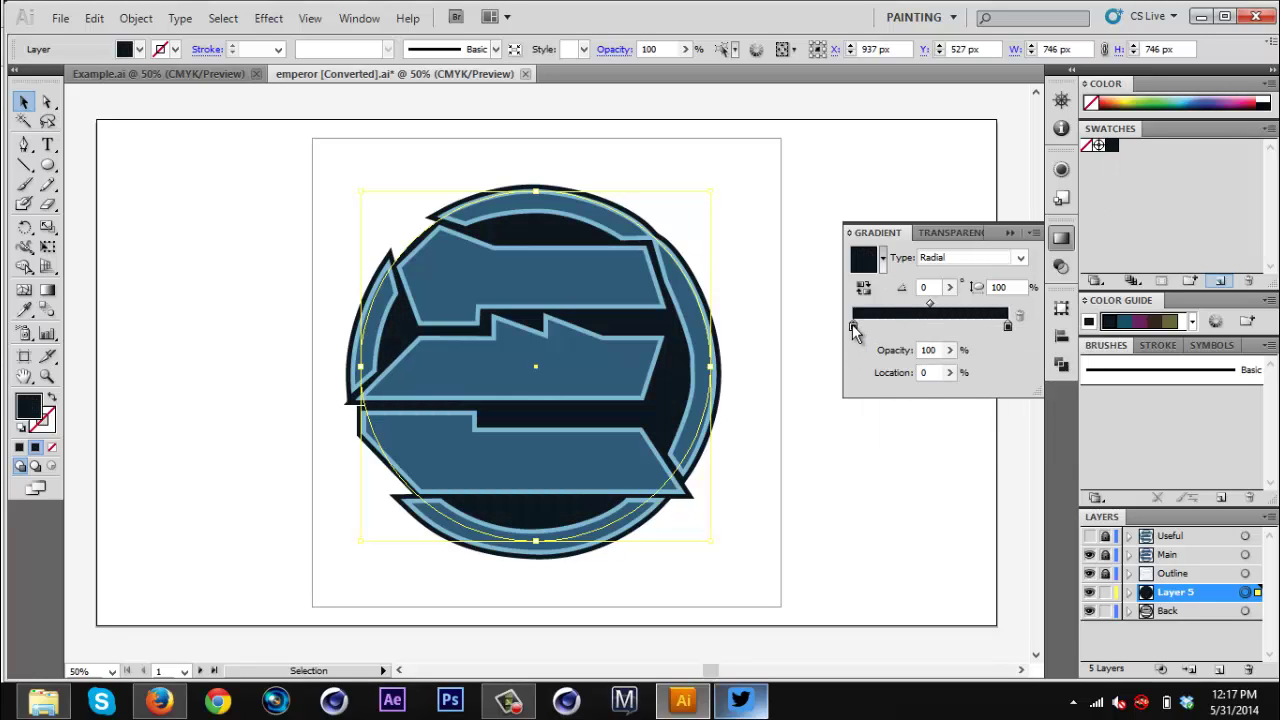
double_click(855, 328)
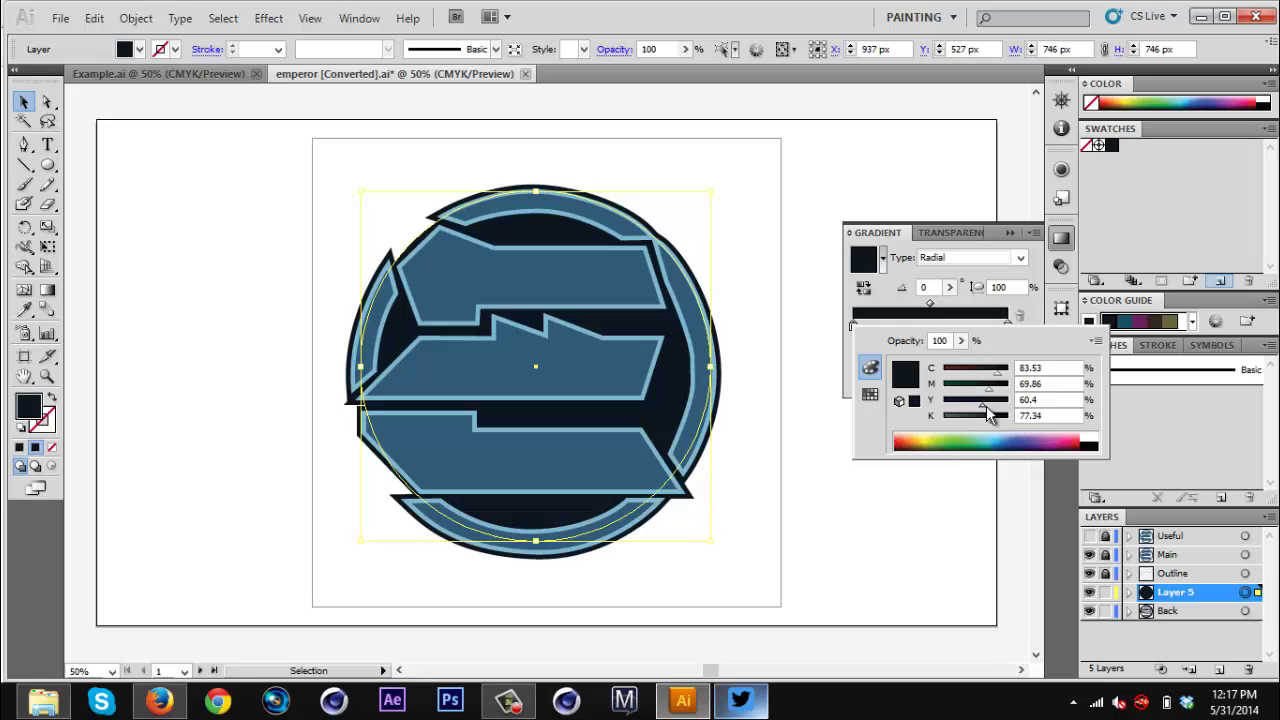
left_click_drag(993, 418, 980, 428)
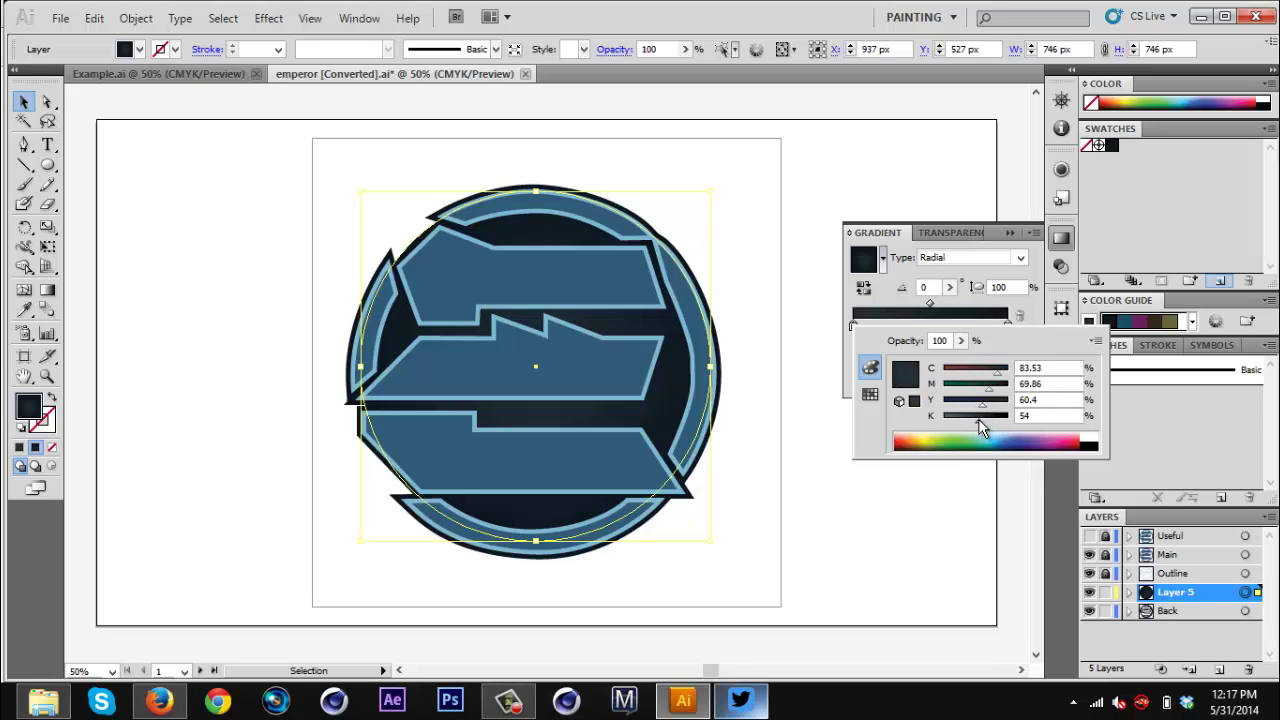
left_click(937, 523)
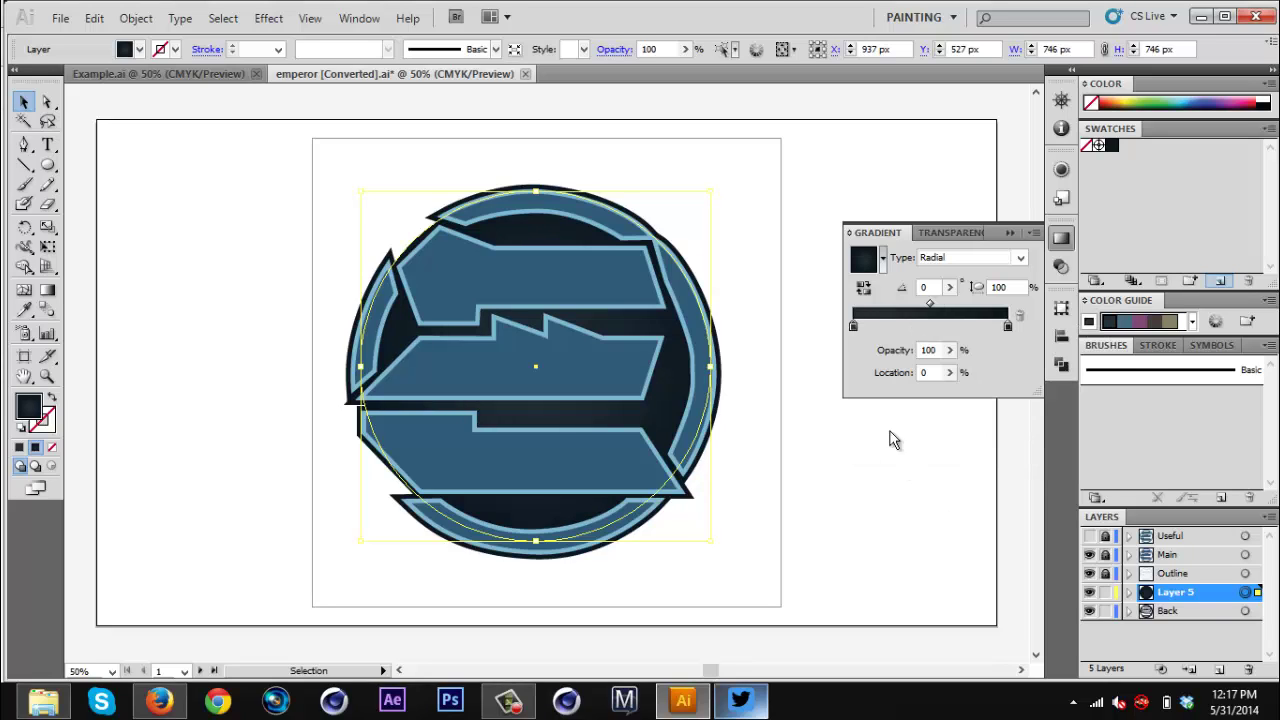
left_click(1008, 233)
left_click(914, 364)
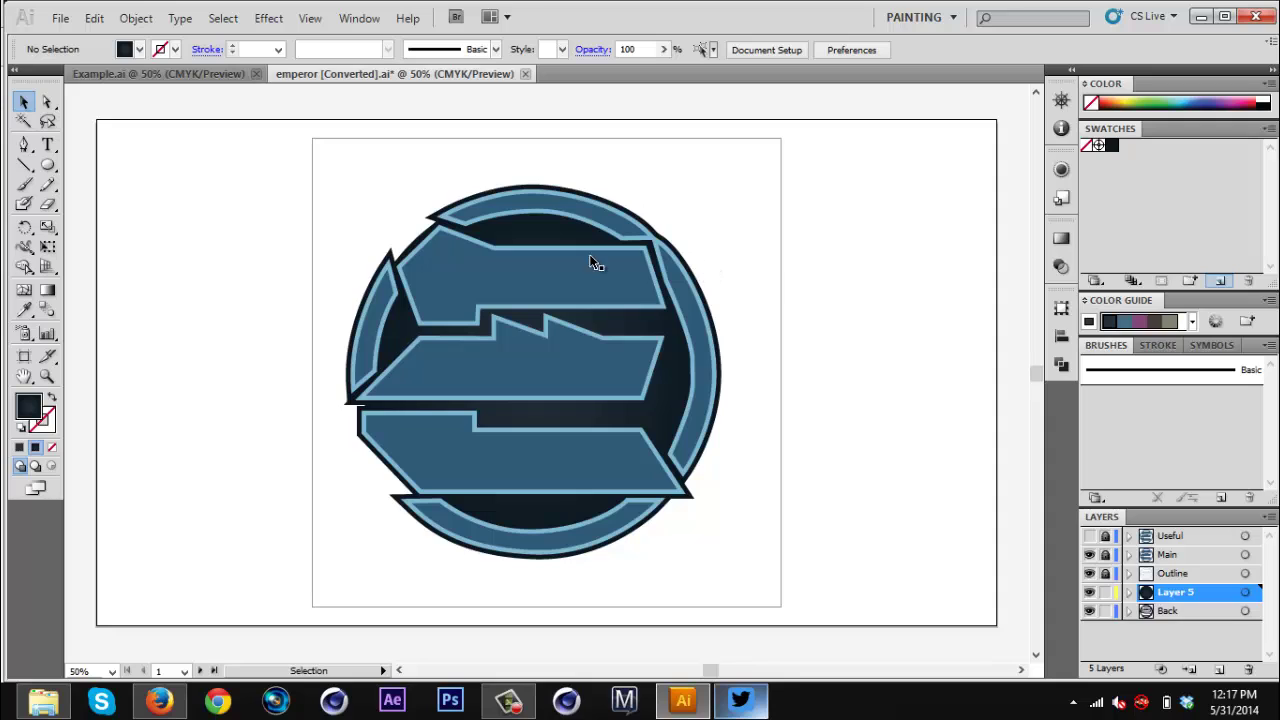
- Compare with Example.ai, then add a new Layer 6 above the Useful layer
left_click(165, 74)
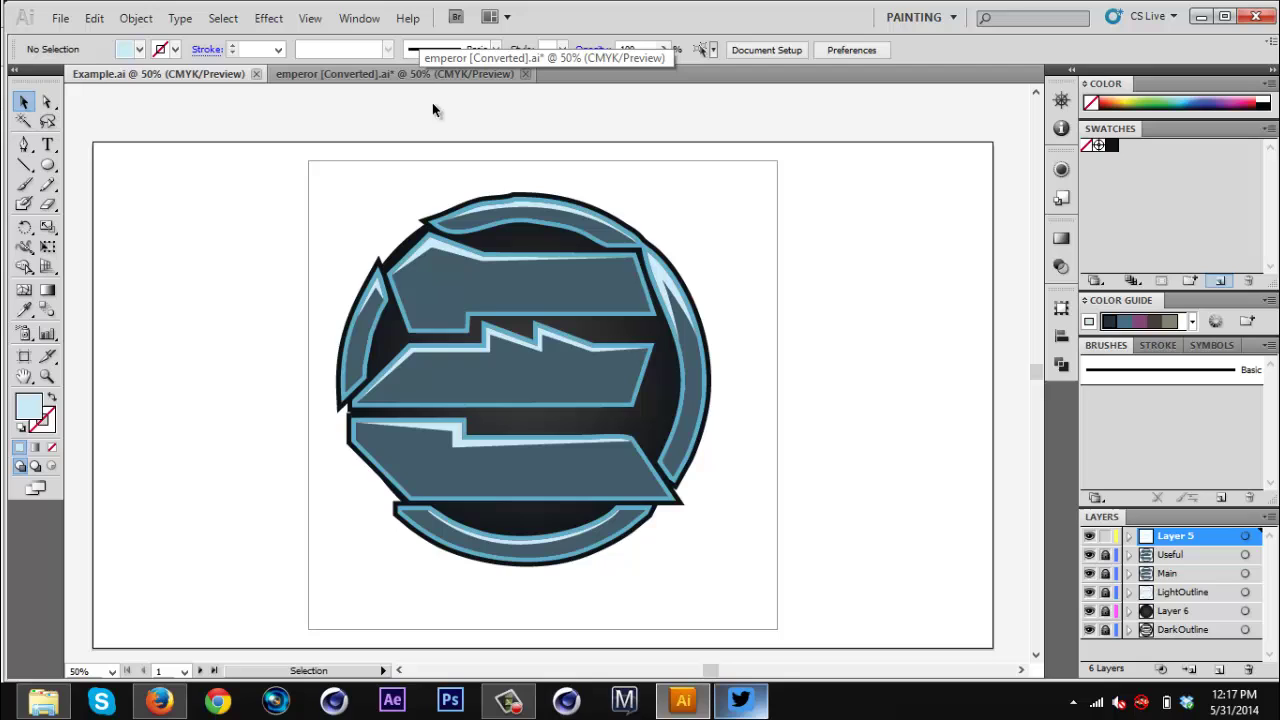
left_click(381, 76)
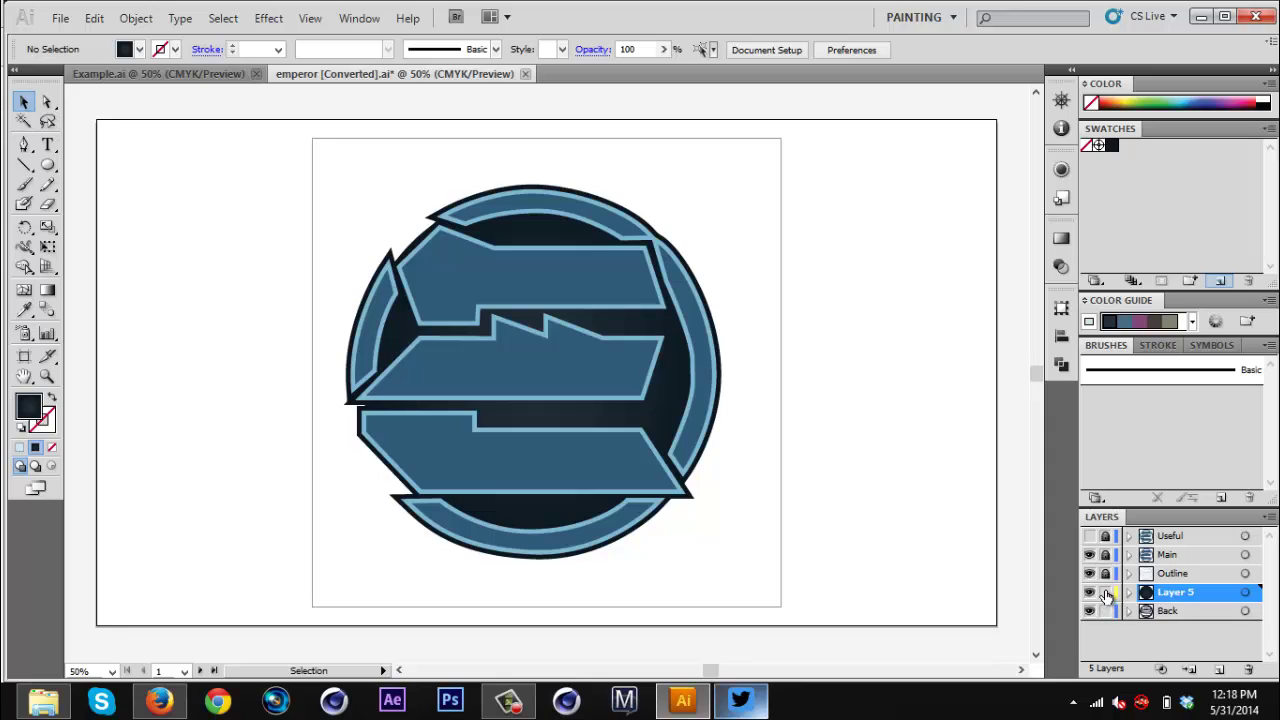
left_click(1199, 536)
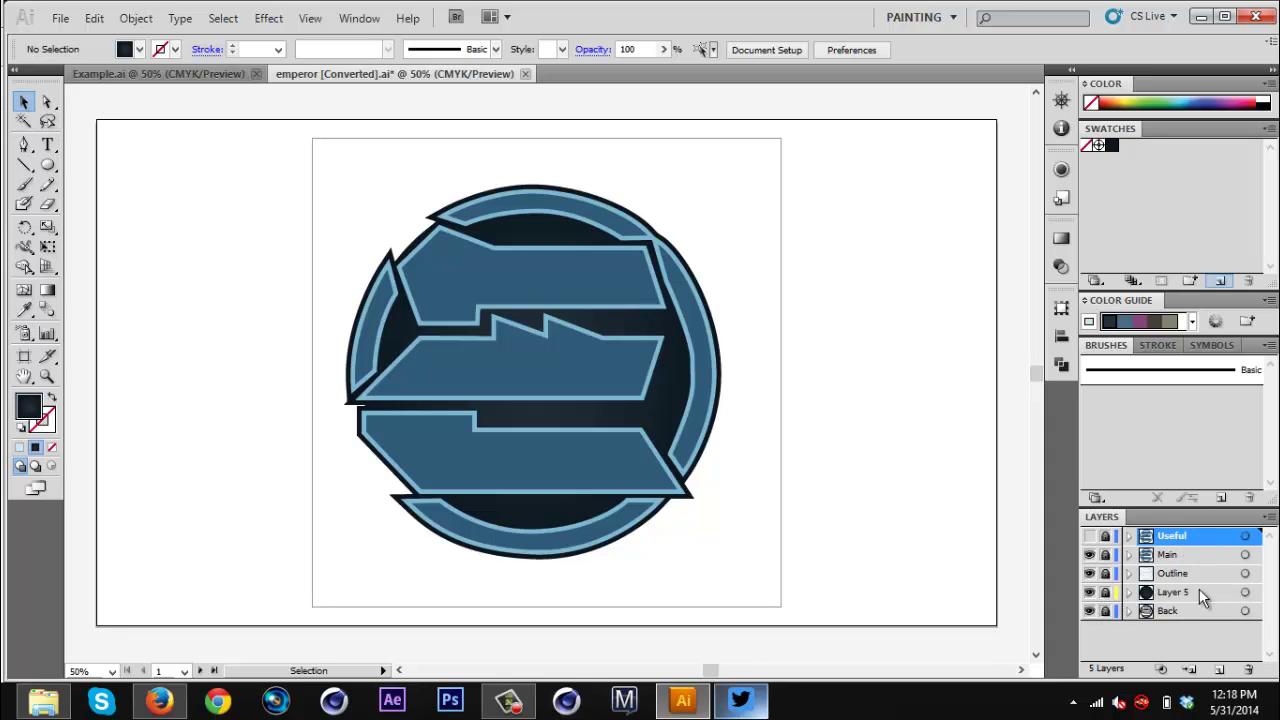
left_click(1218, 669)
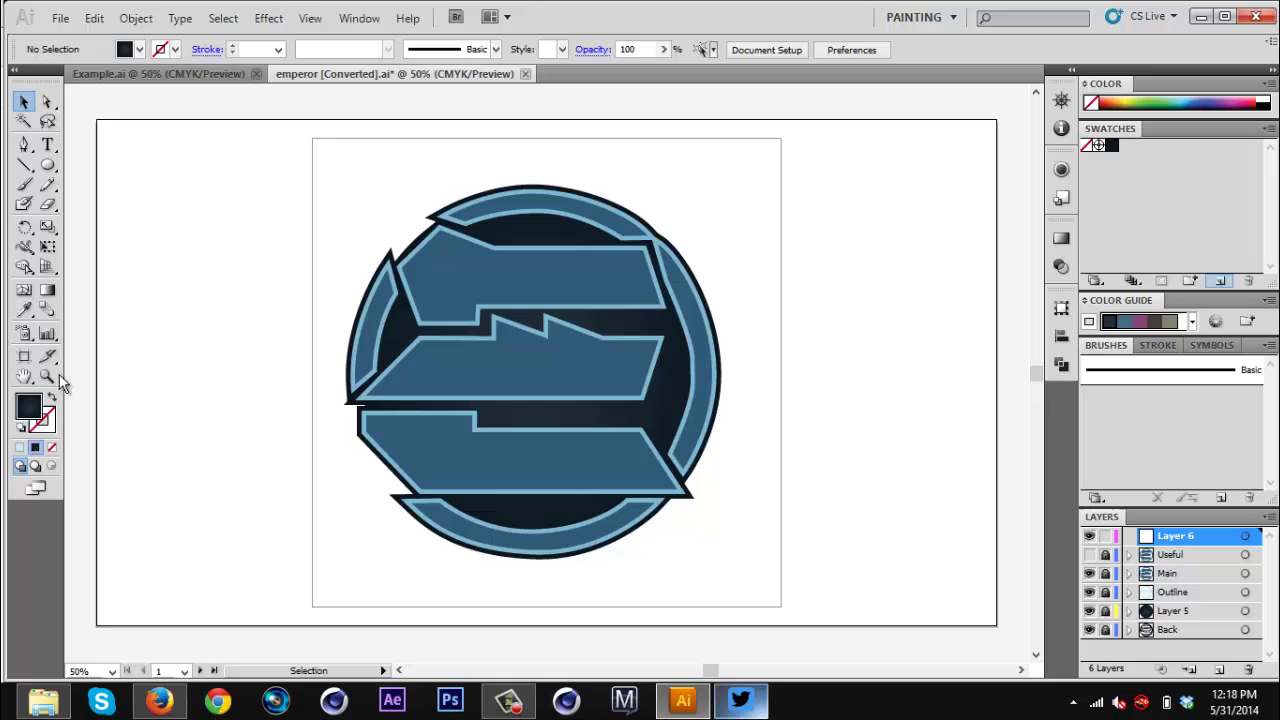
- Choose the basic Pen tool and set the fill to neutral grey #848484
left_click(25, 146)
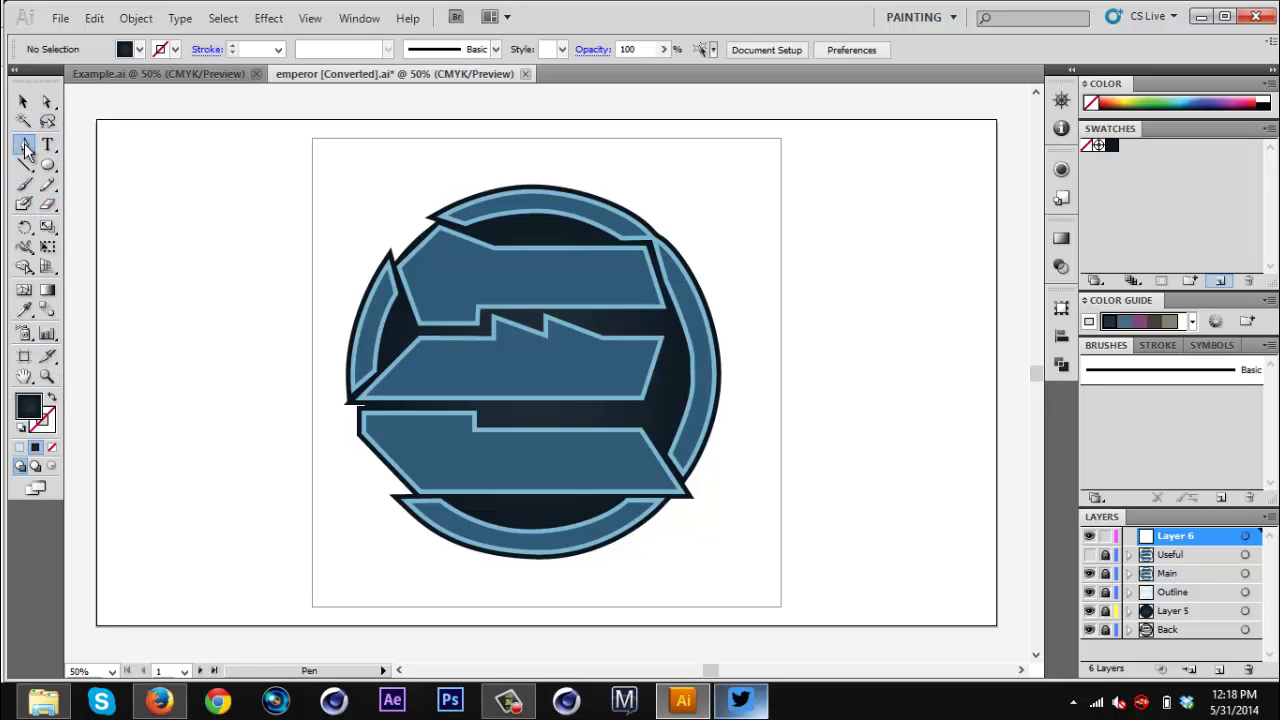
left_click_drag(25, 150, 76, 152)
left_click(19, 451)
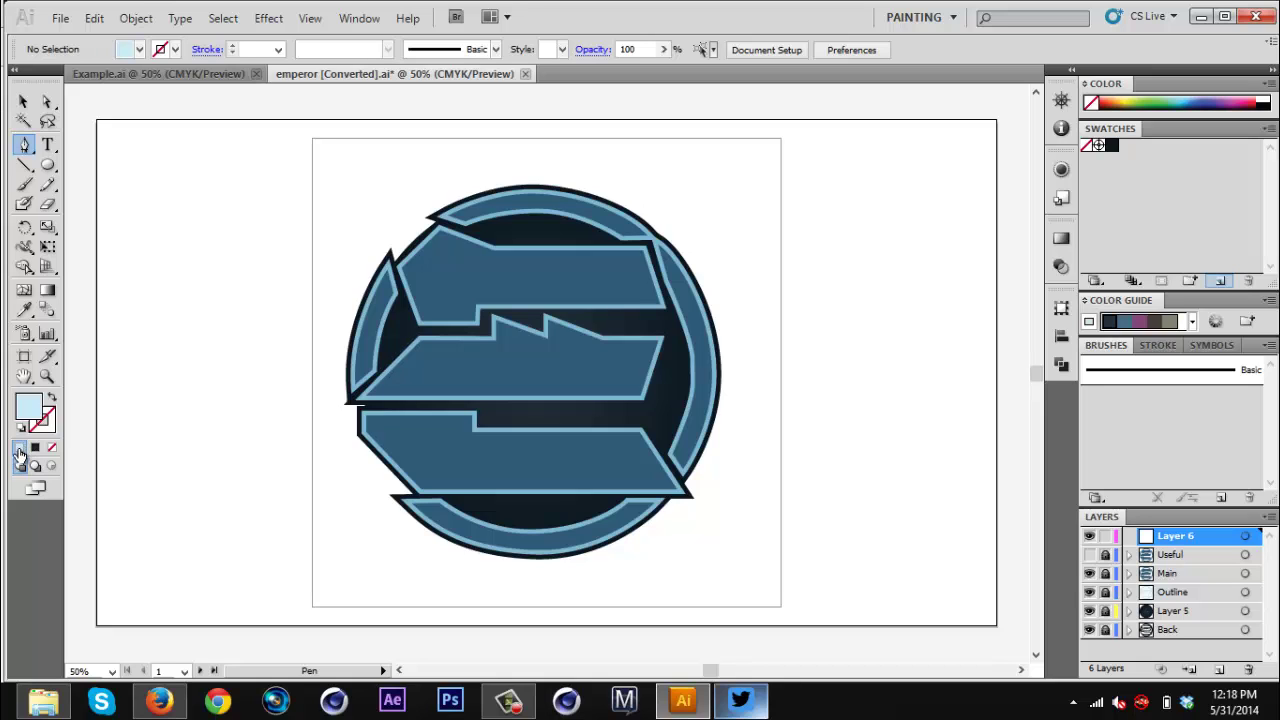
double_click(35, 410)
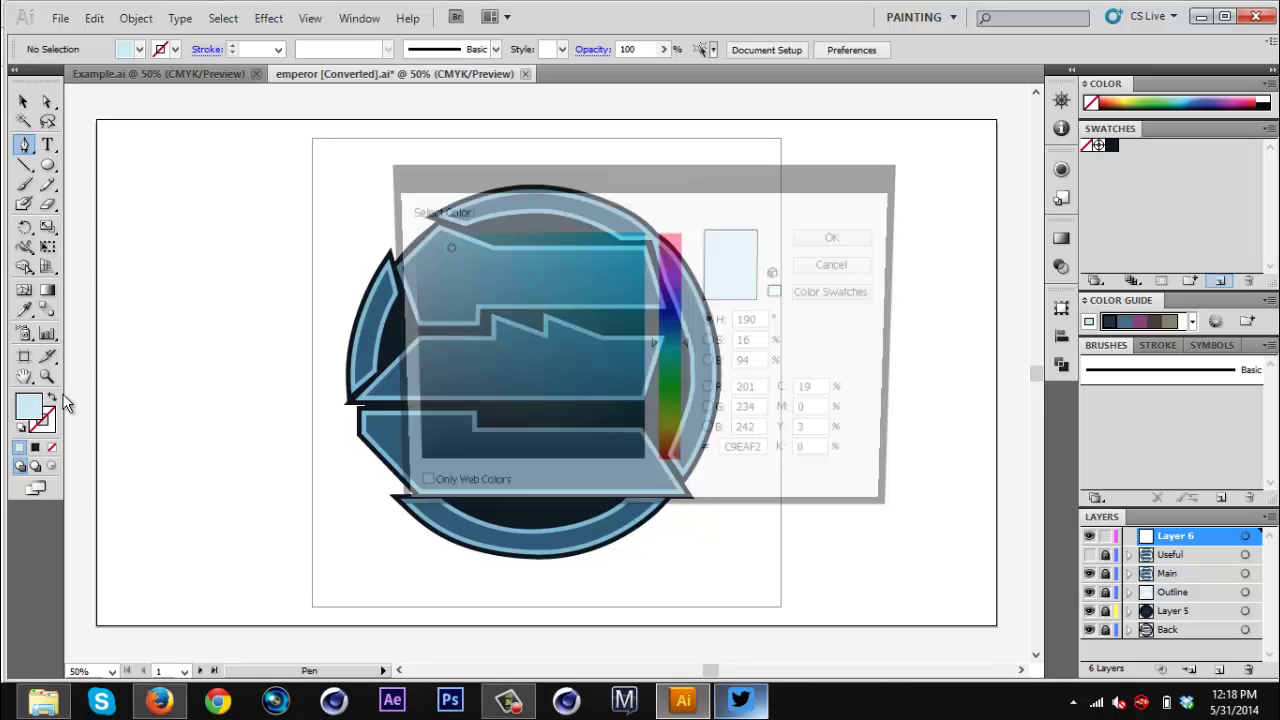
mouse_move(524, 350)
left_mouse_down()
mouse_move(392, 339)
mouse_move(415, 348)
left_mouse_up()
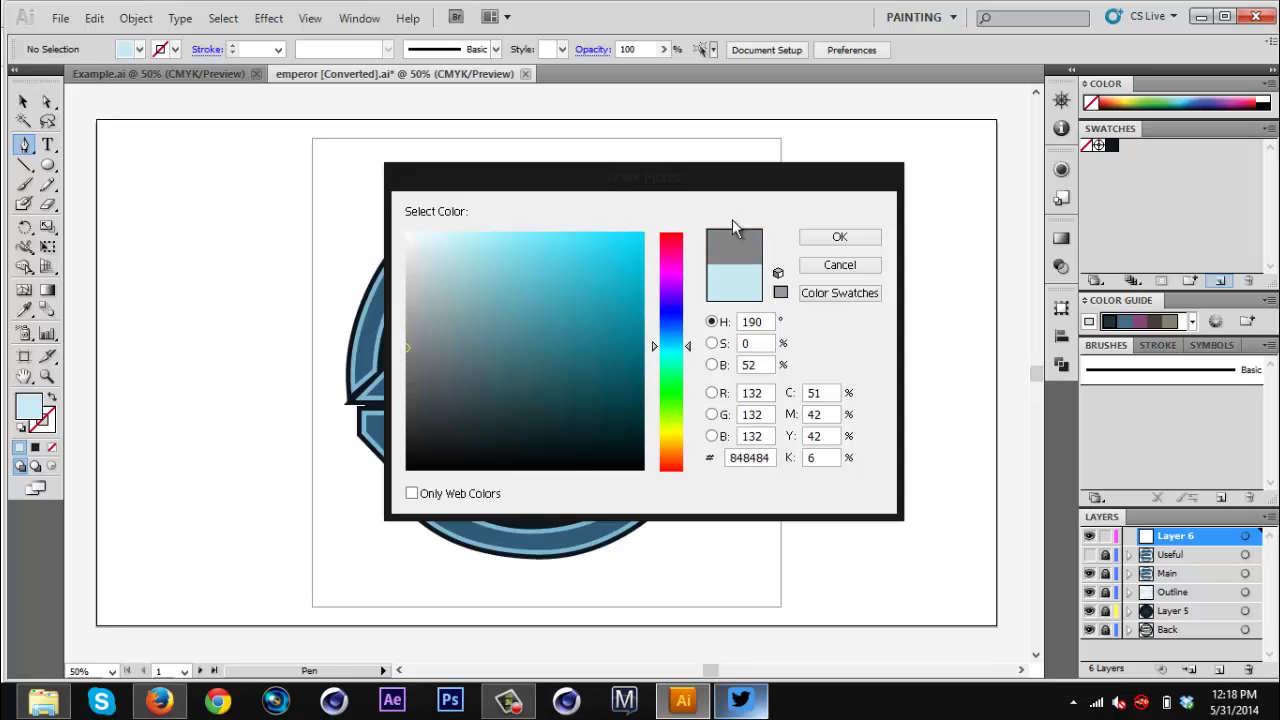
left_click(840, 237)
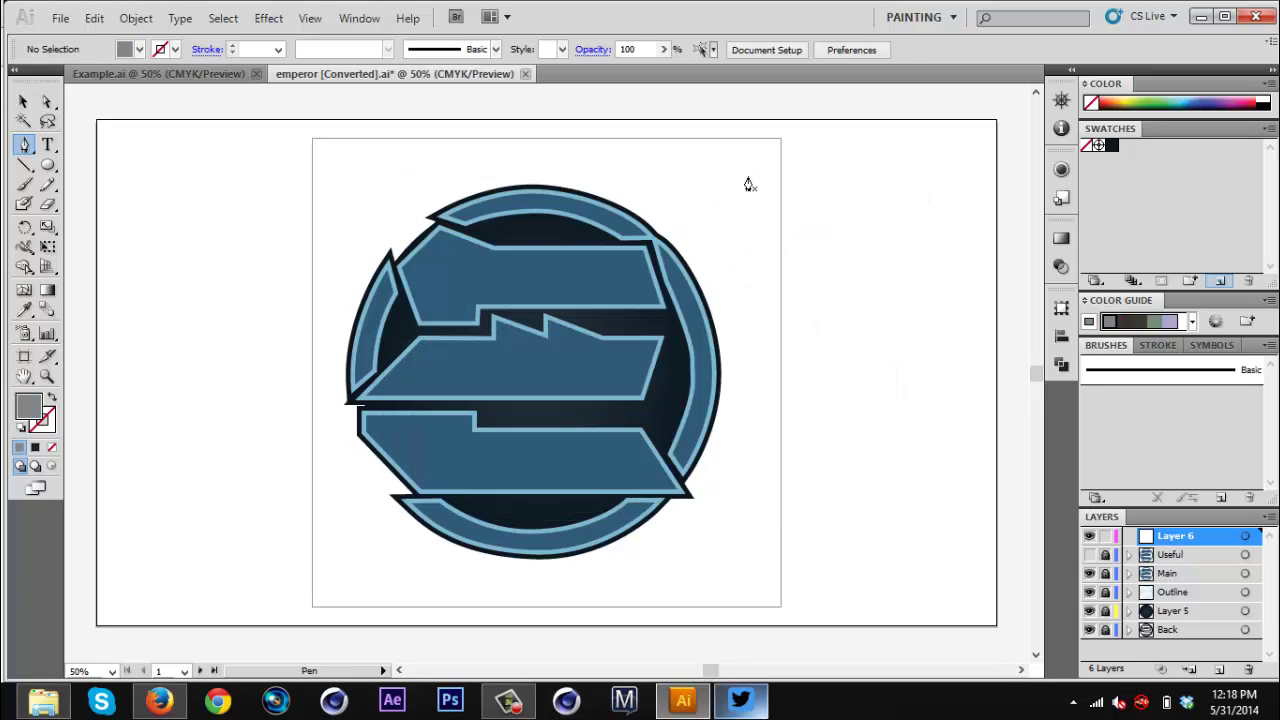
- Compare against the reference emblem in Example.ai, then zoom in on the emblem's top
key("ctrl+1")
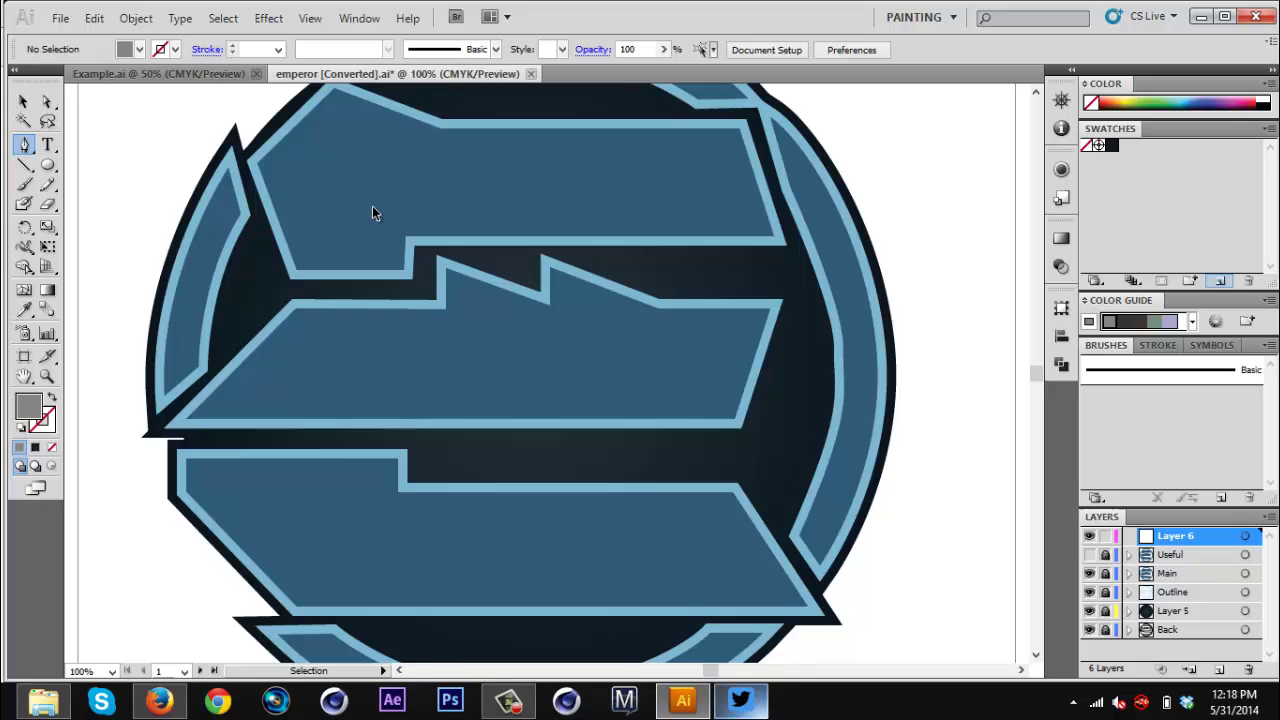
scroll(482, 370, "up", 5)
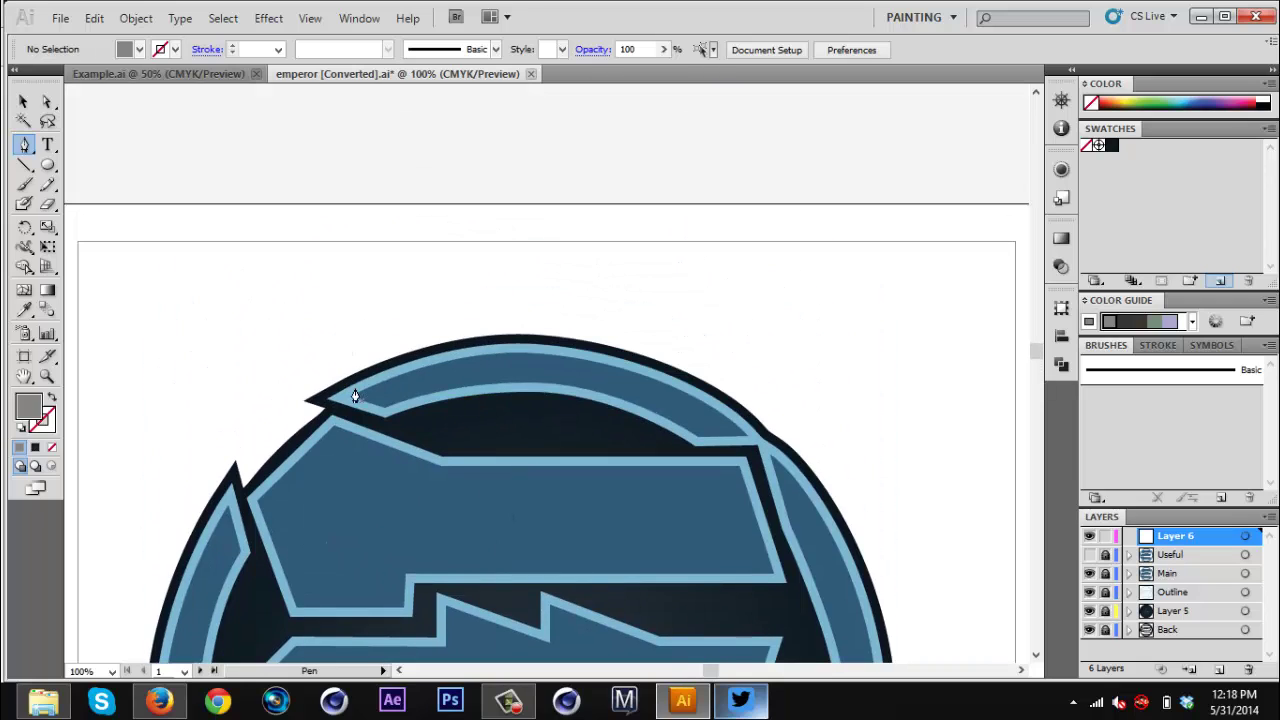
key("ctrl+minus")
key("ctrl+minus")
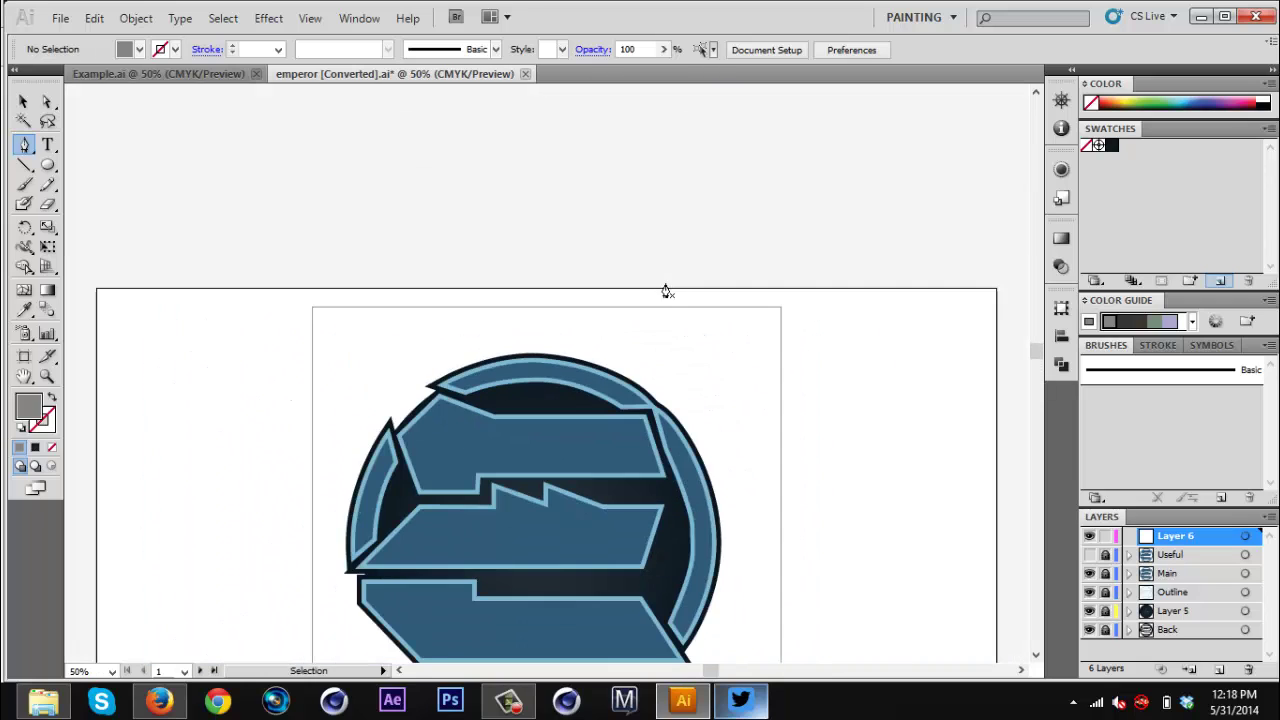
scroll(665, 290, "down", 1)
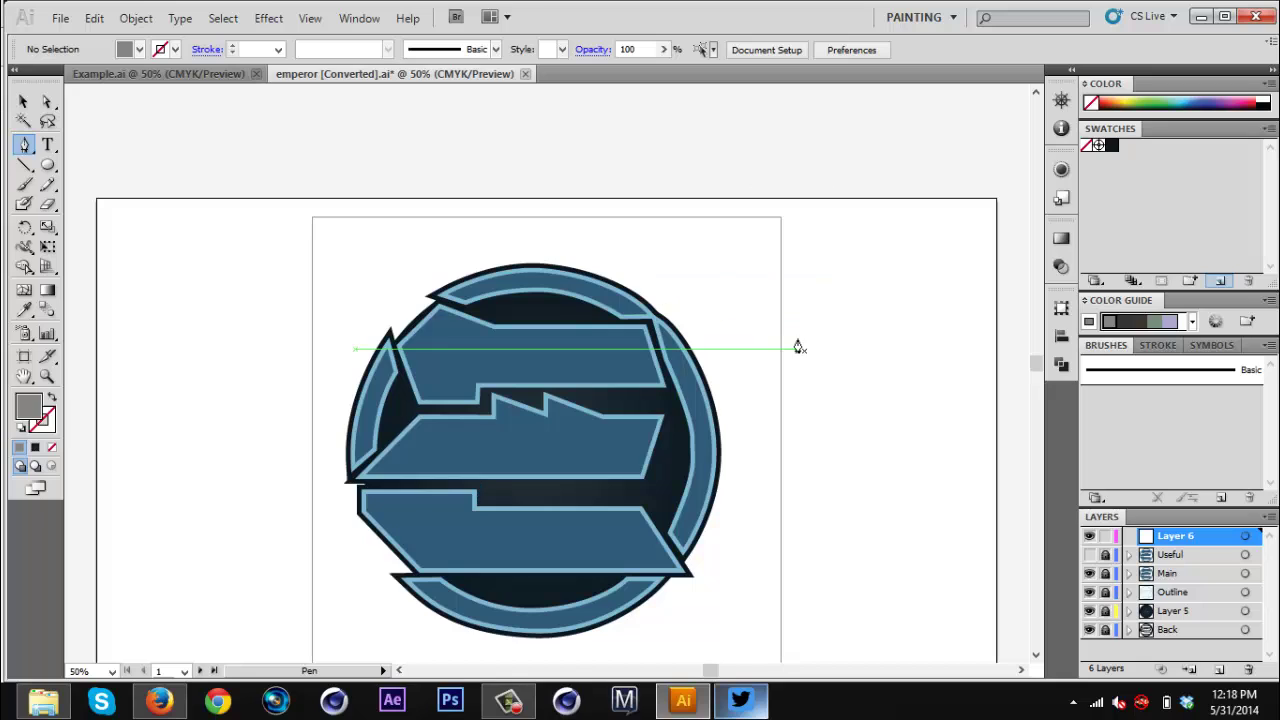
left_click(165, 72)
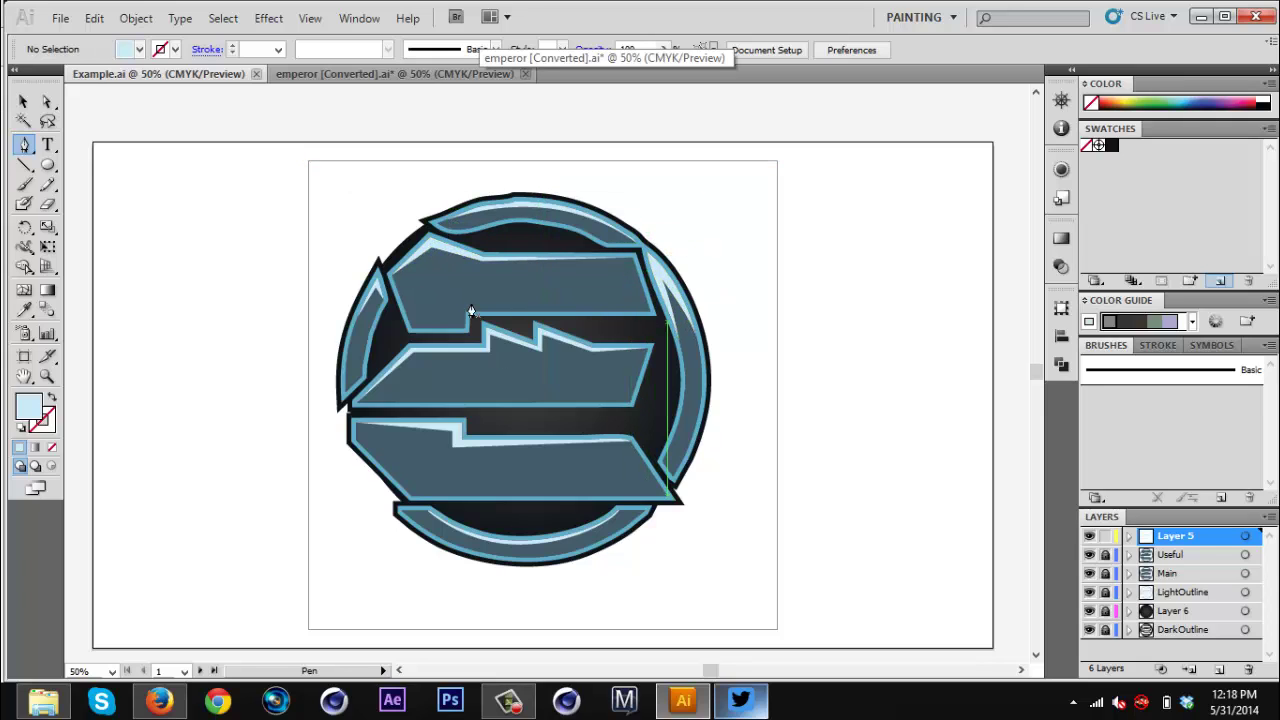
left_click(419, 74)
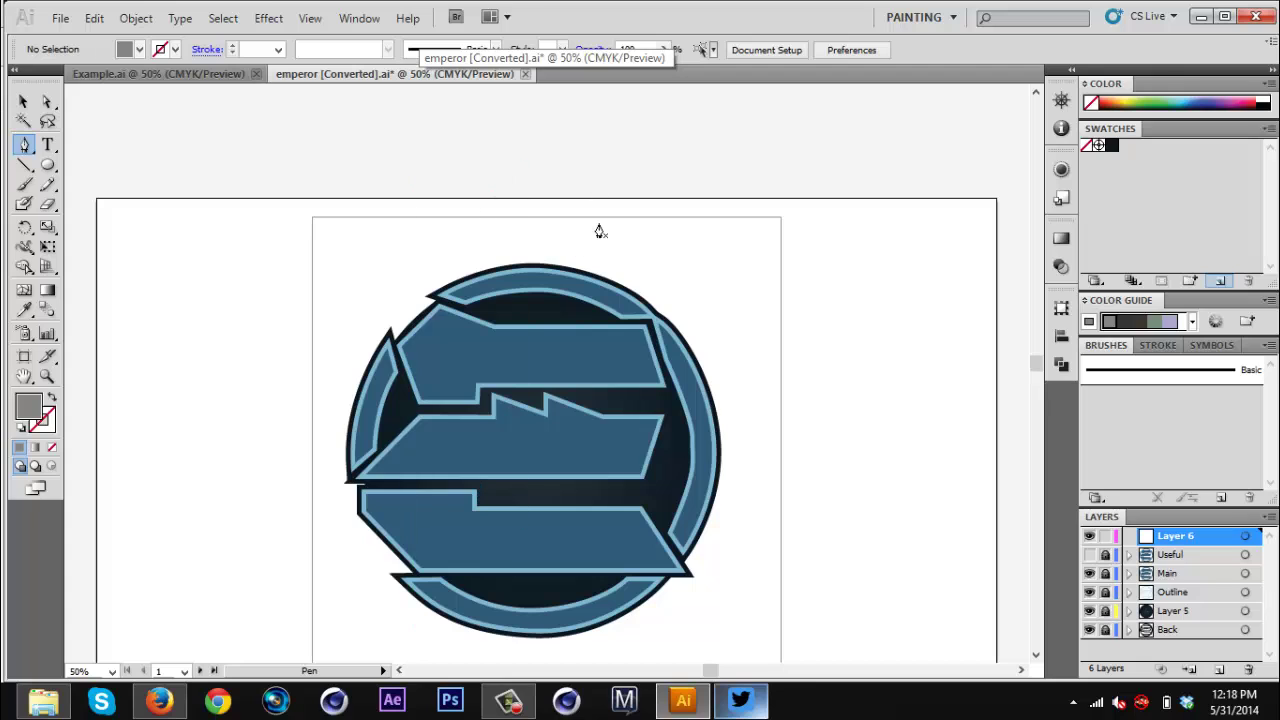
key("ctrl+plus")
key("ctrl+plus")
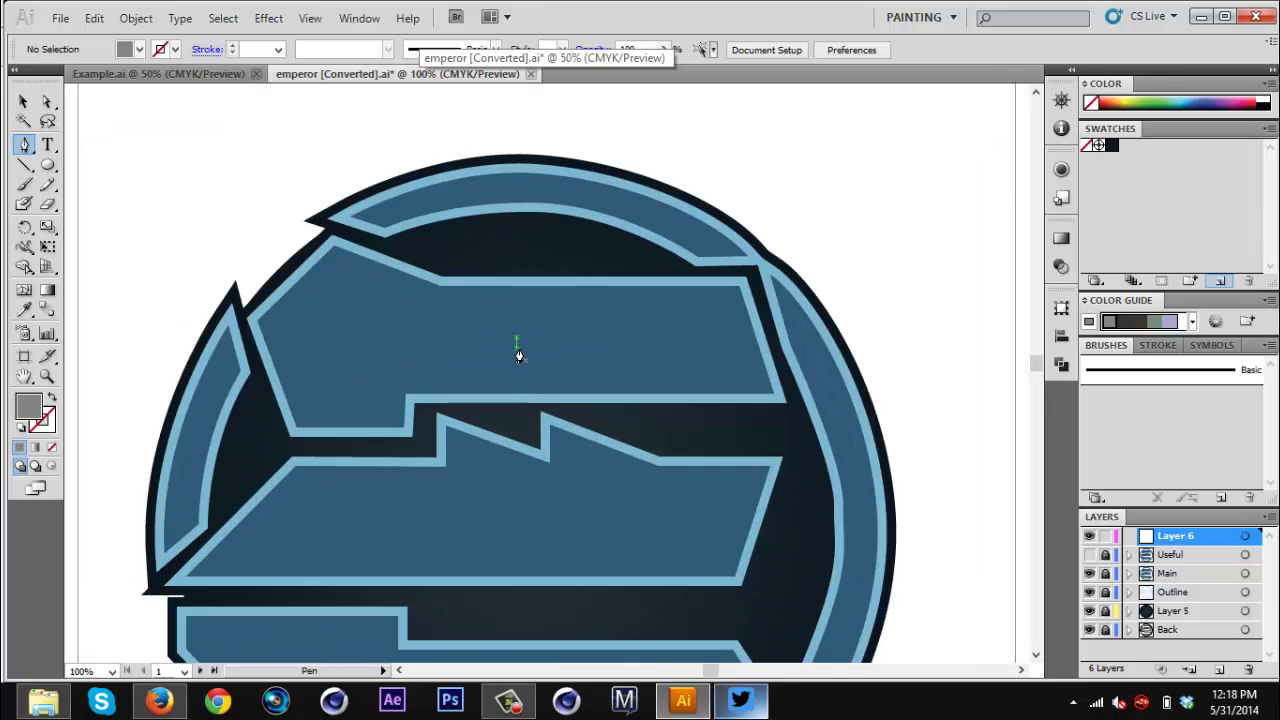
scroll(519, 355, "up", 3)
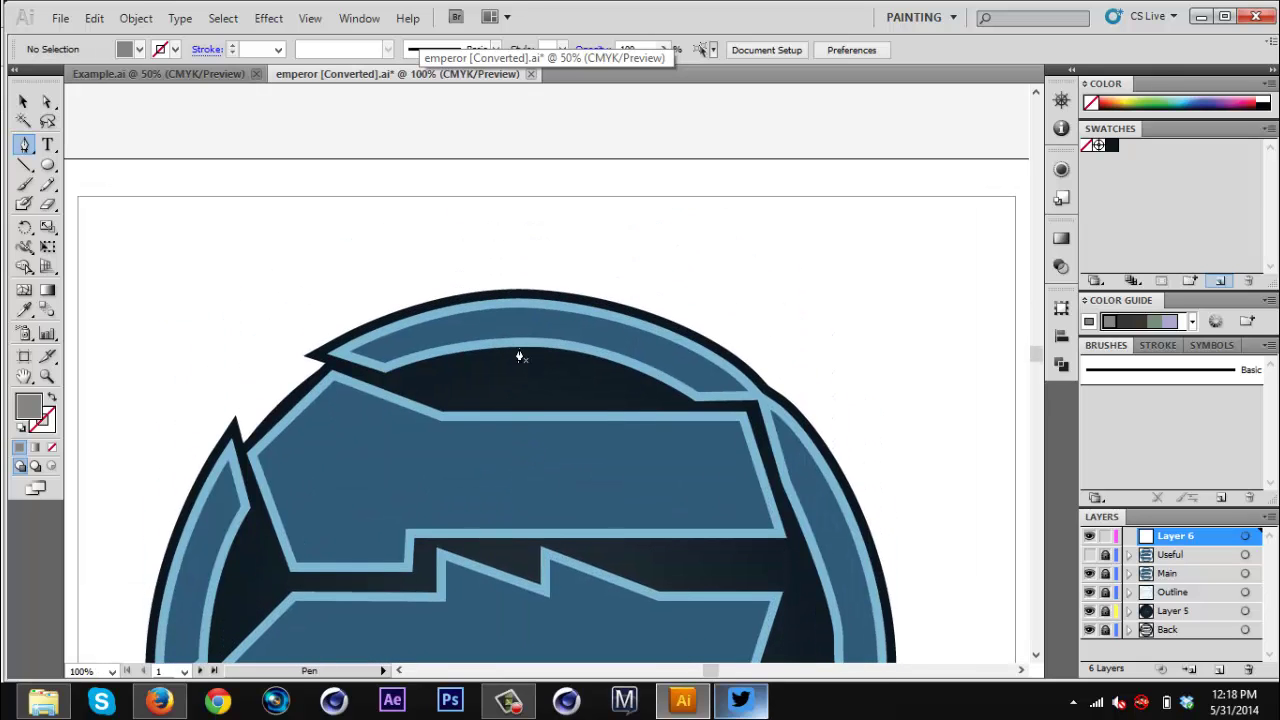
- Trace a curved pen path along the outer band's top arc, retracting handles at anchors
left_click(349, 356)
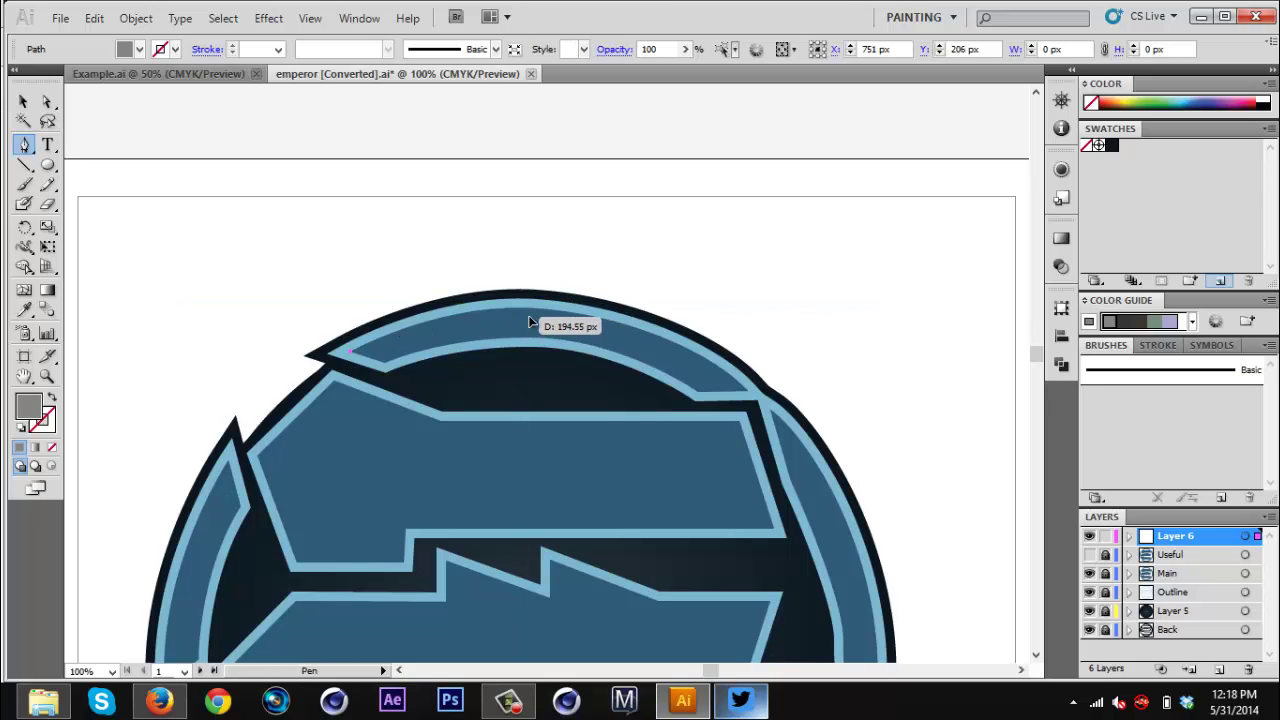
left_click_drag(529, 317, 603, 334)
left_click(601, 321)
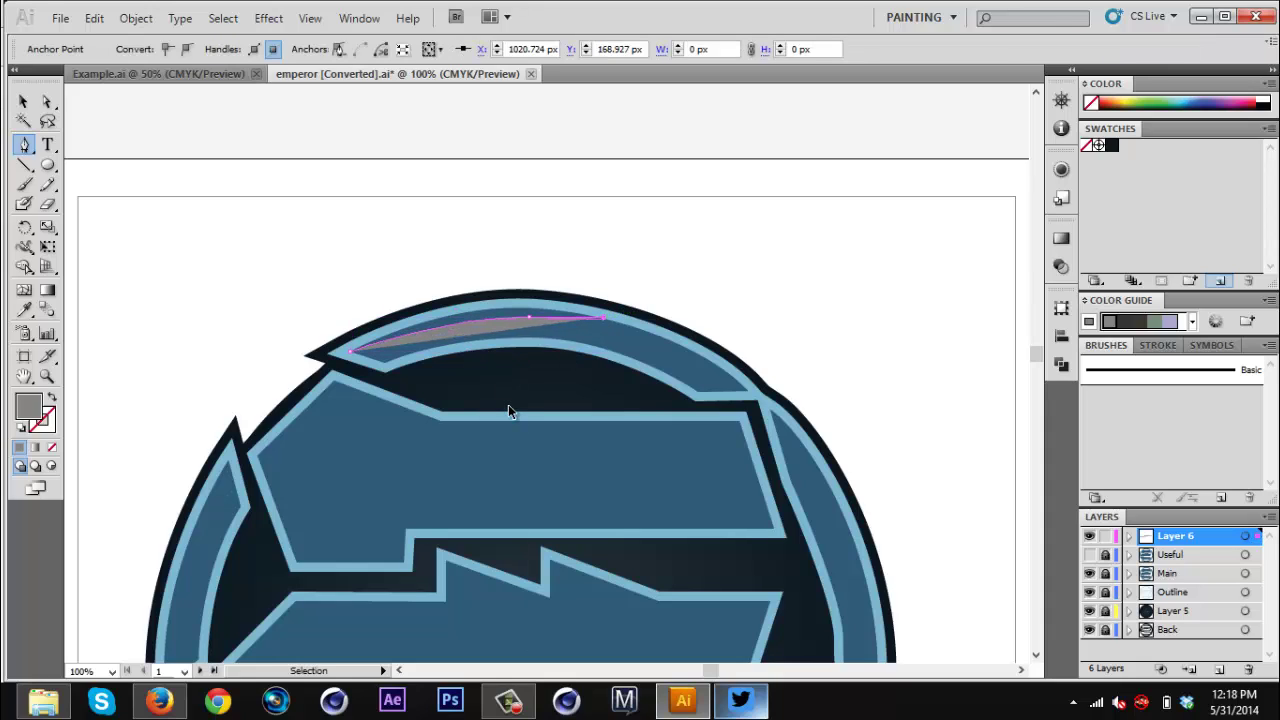
key("ctrl")
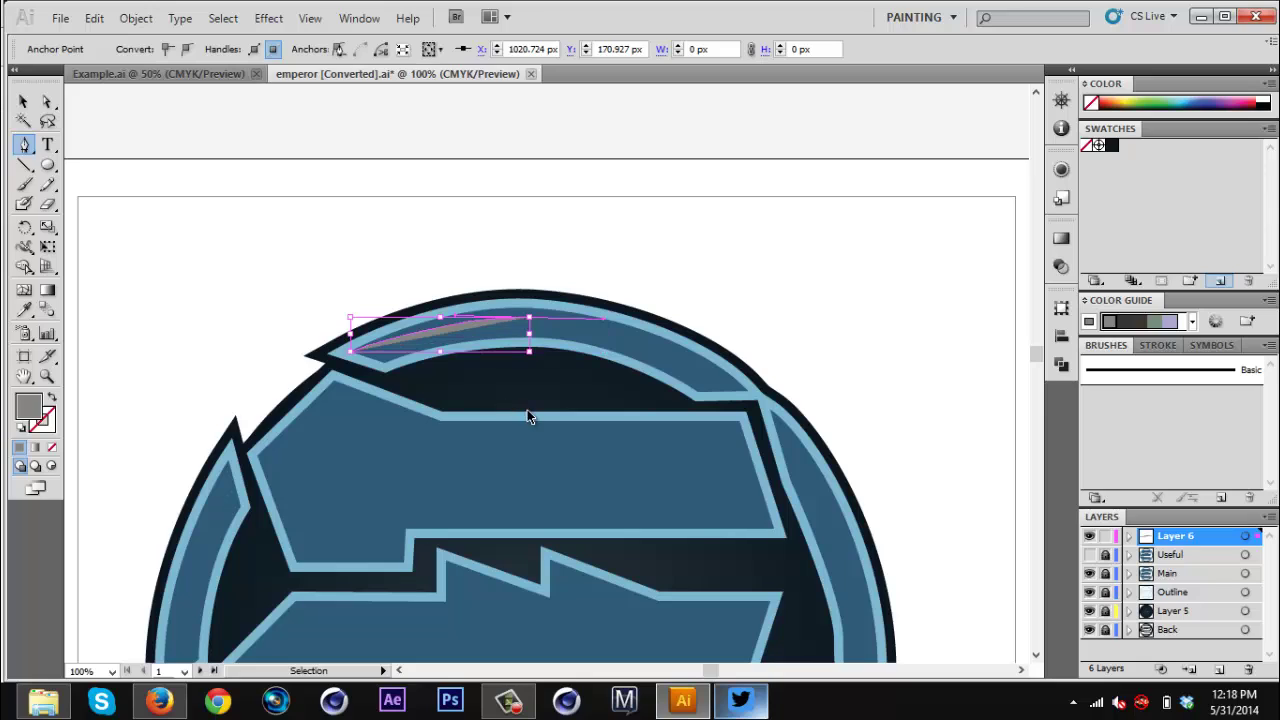
left_click_drag(571, 337, 528, 318)
left_click(530, 317)
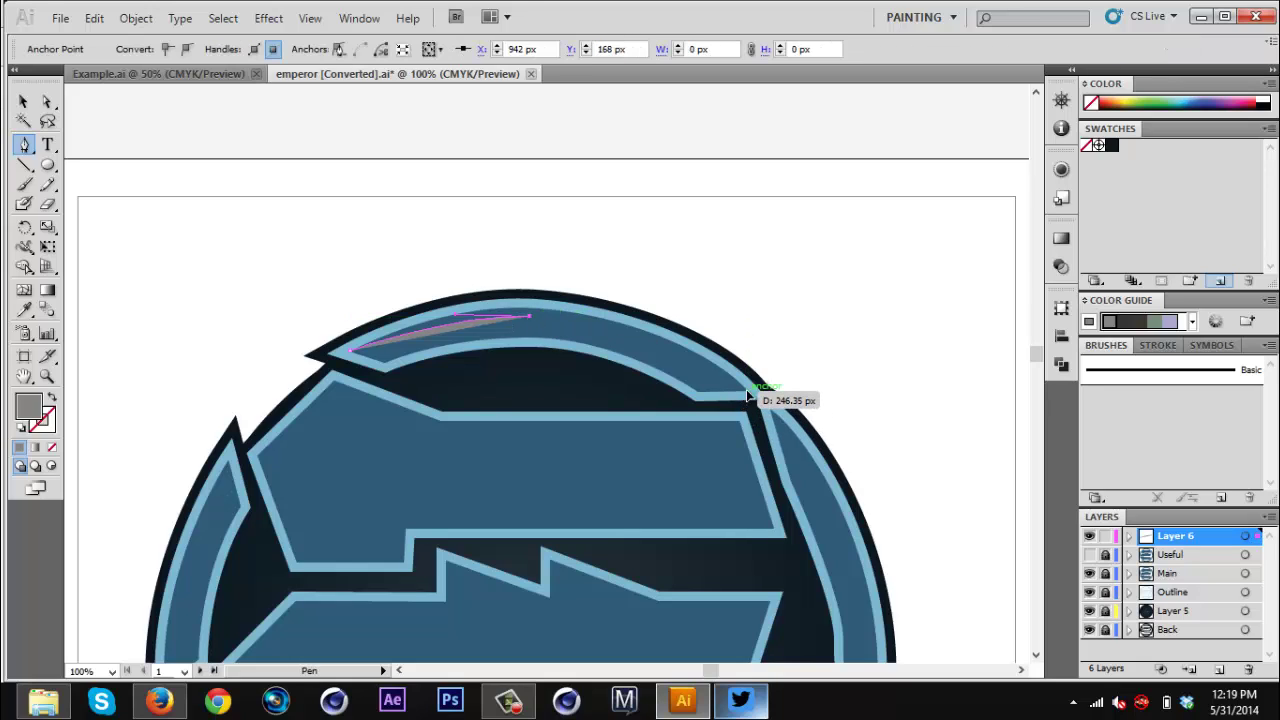
left_click_drag(747, 395, 872, 478)
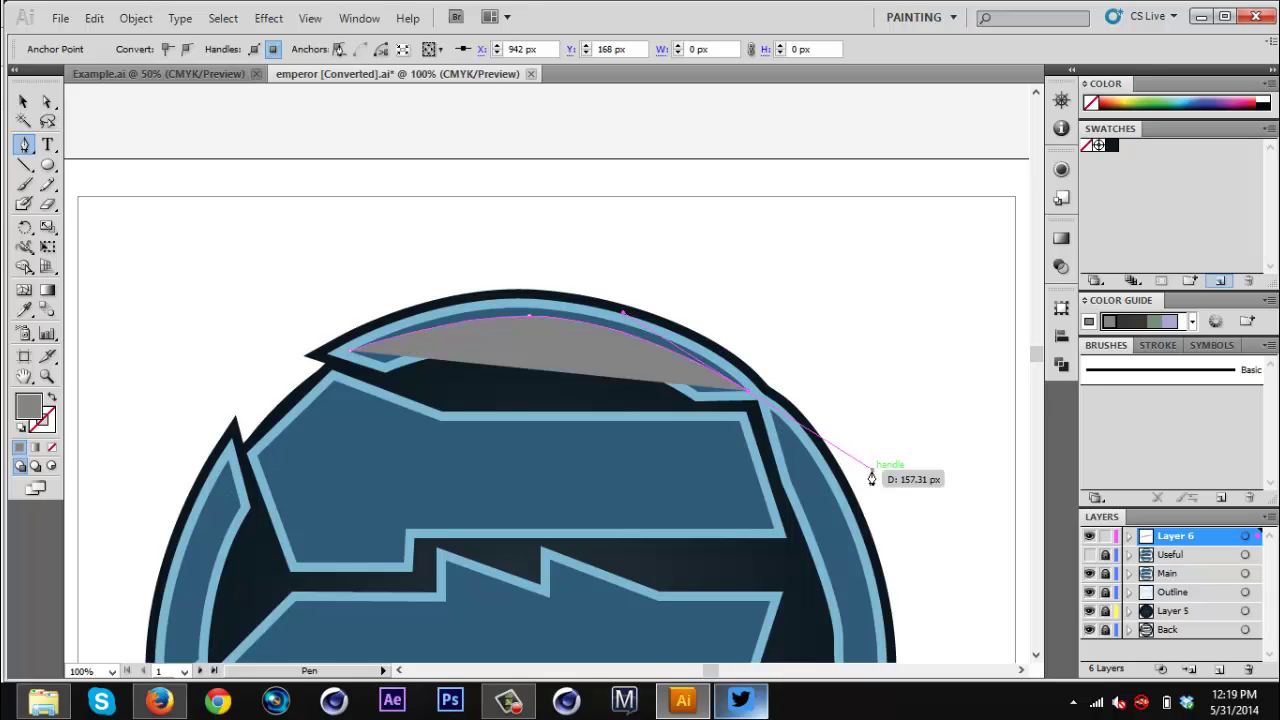
- Add corner points above the arc to close the grey shape over the emblem's top
left_click(757, 392)
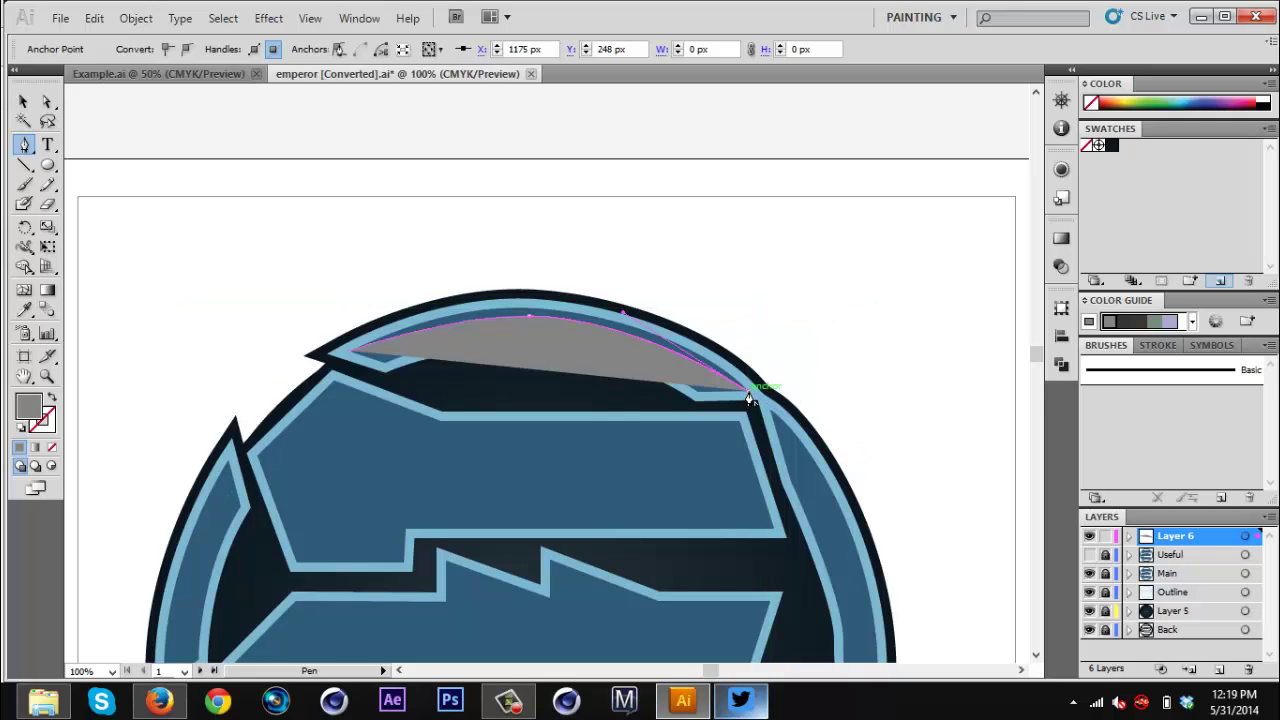
left_click(772, 297)
left_click(612, 217)
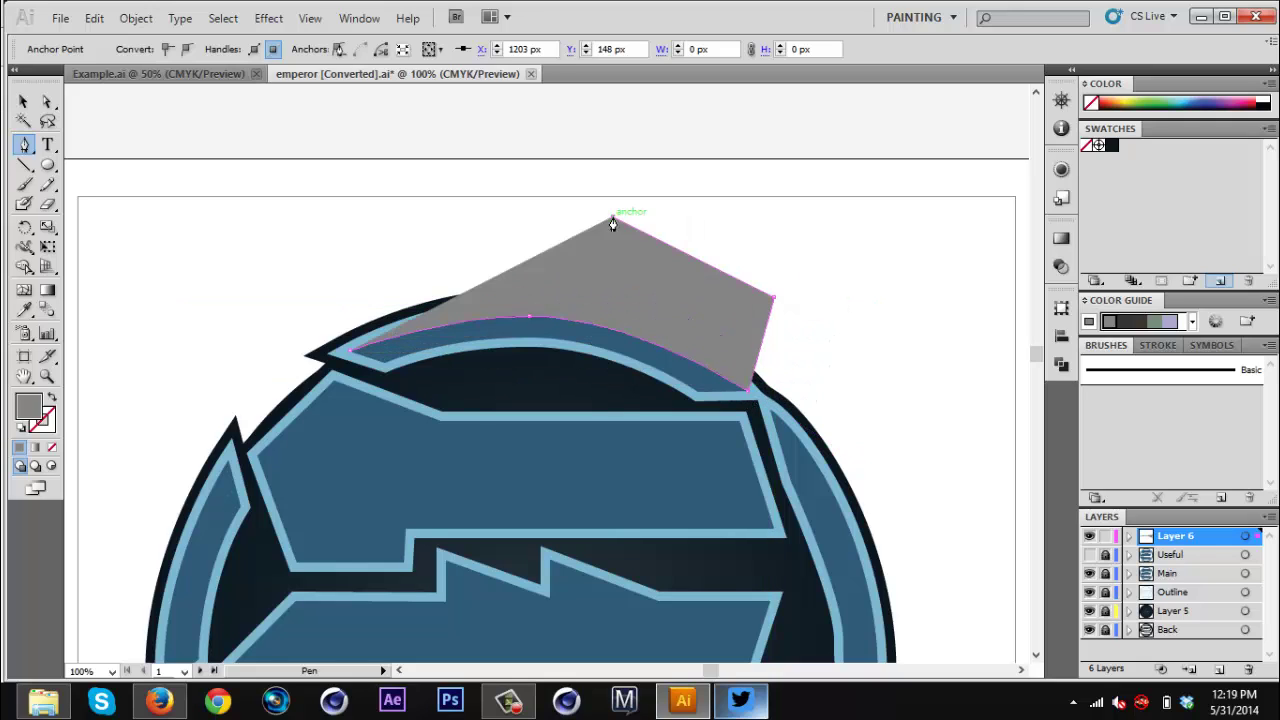
left_click(435, 243)
left_click(311, 292)
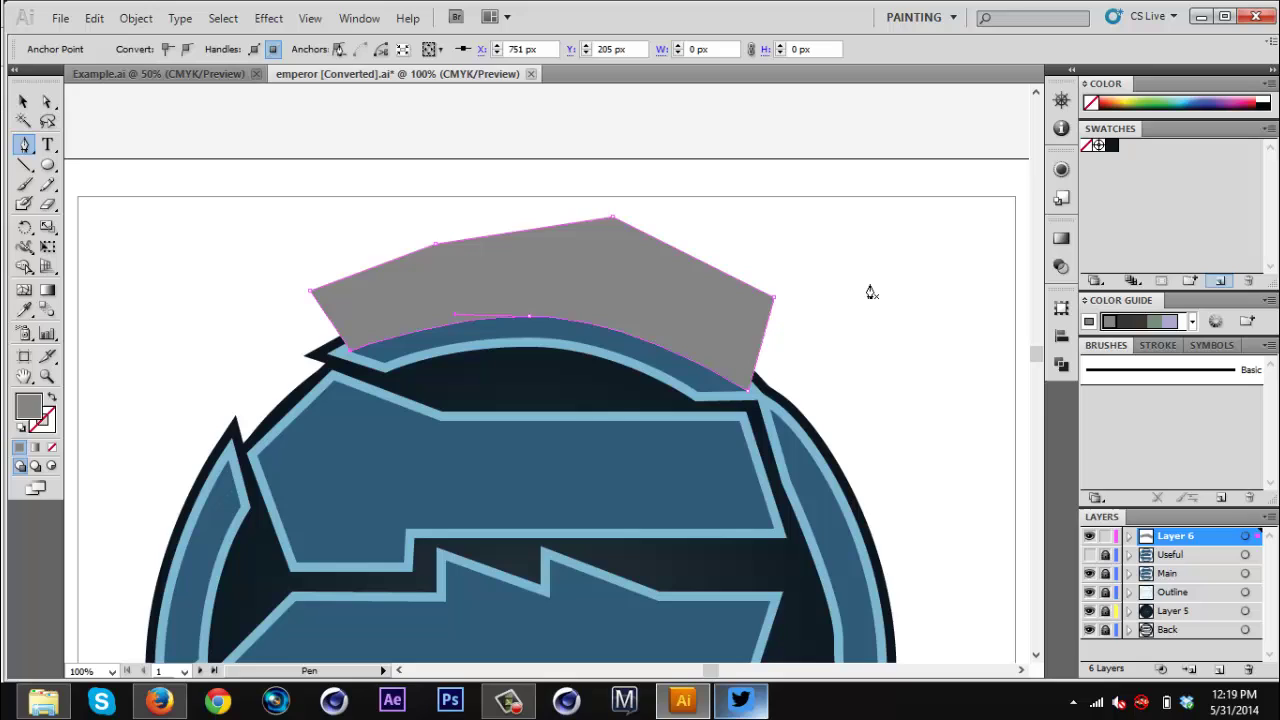
scroll(870, 292, "down", 4)
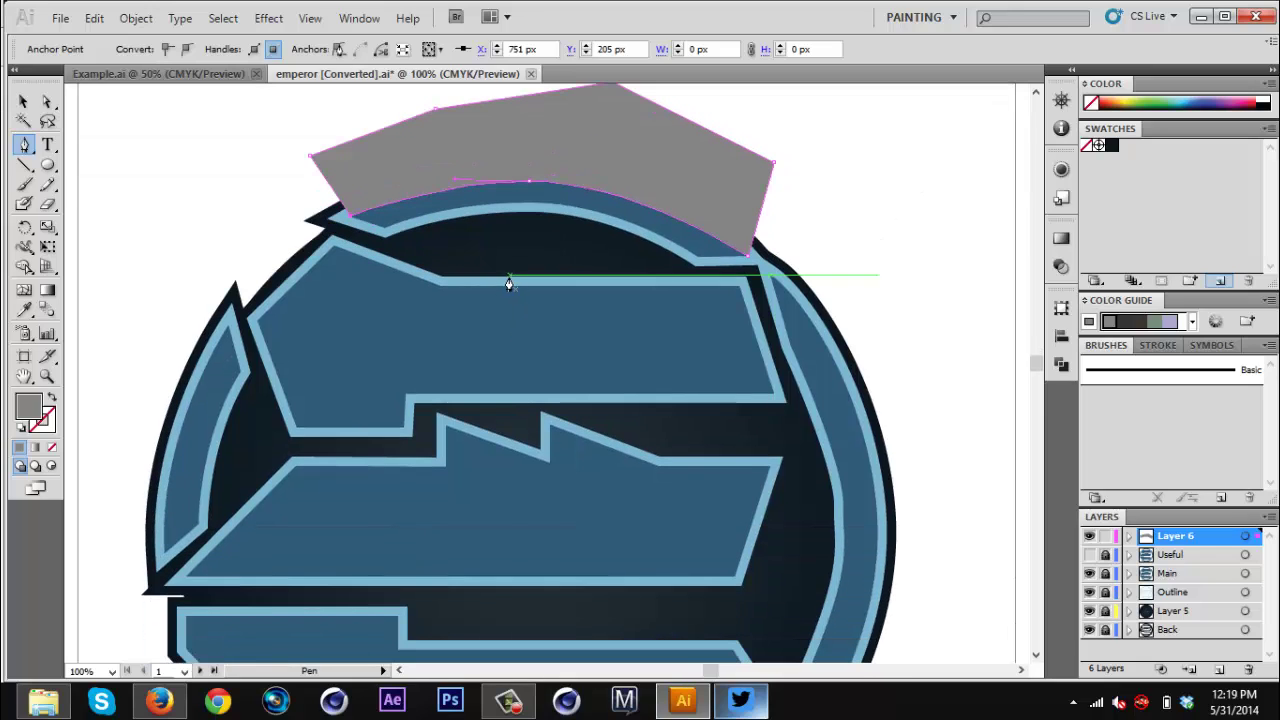
left_click(264, 316, "ctrl")
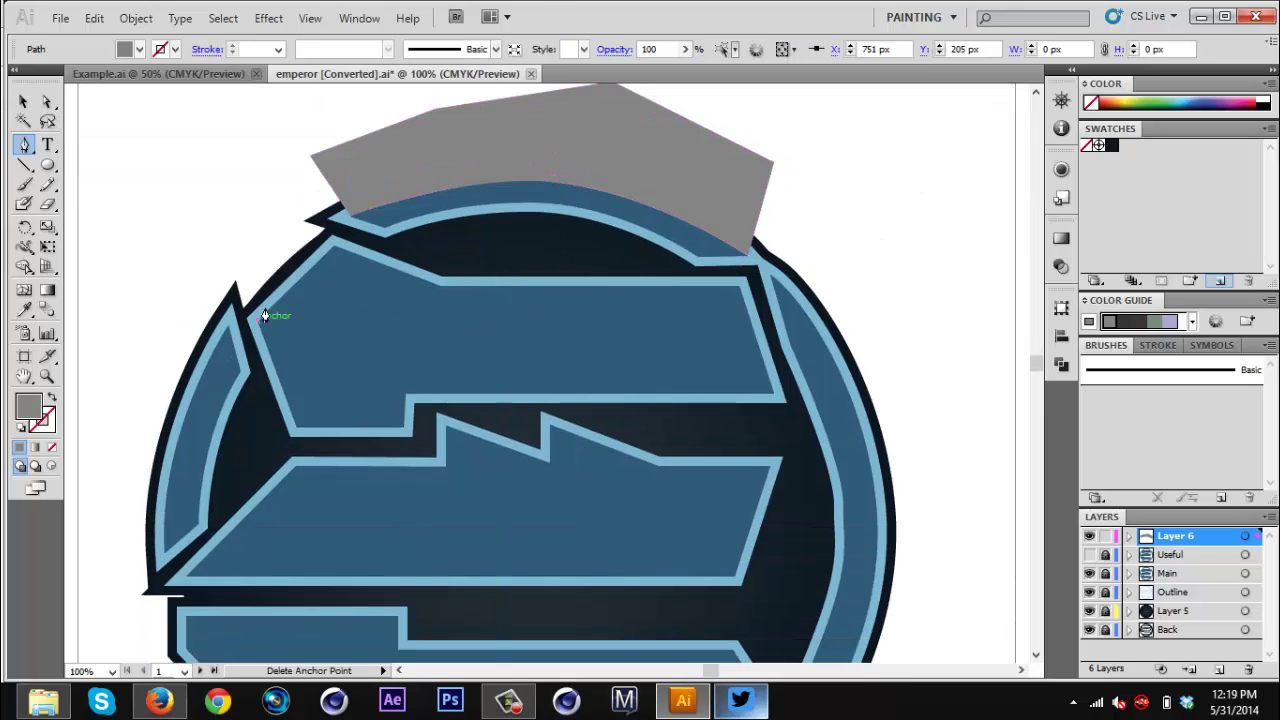
left_click(336, 256)
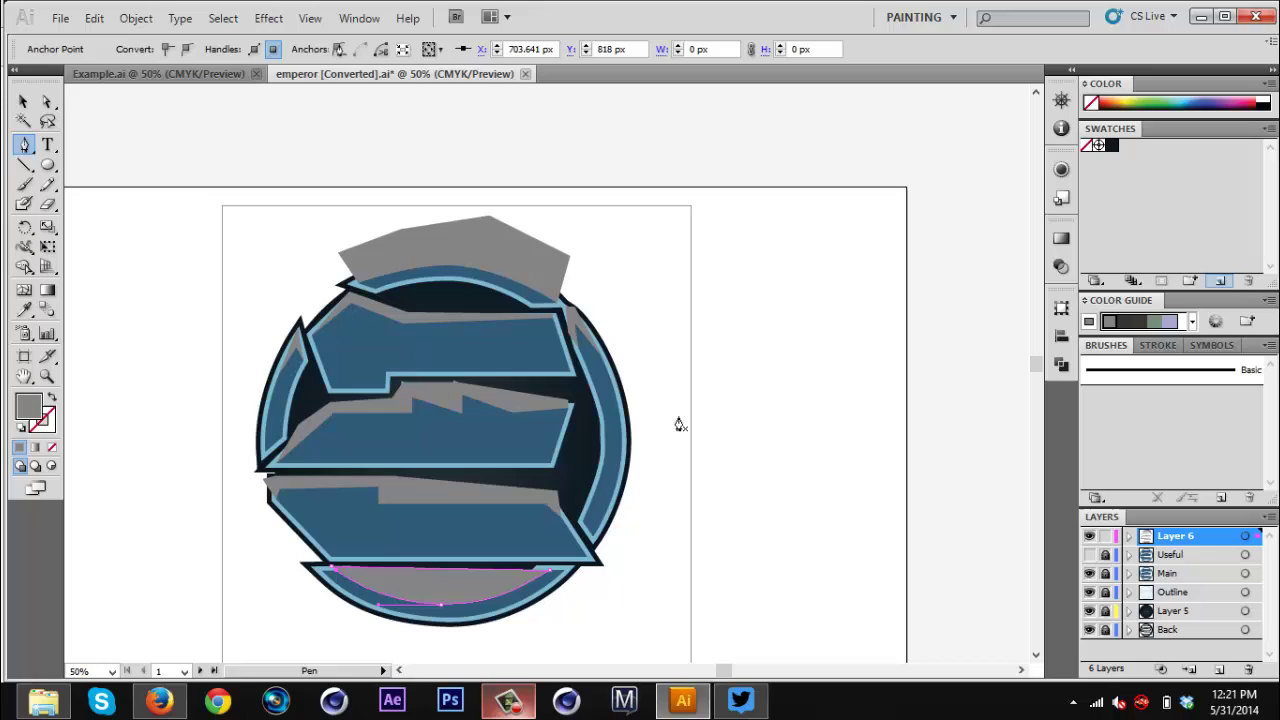
- Unlock and expand the Useful layer and select its five compound paths
left_click(23, 102)
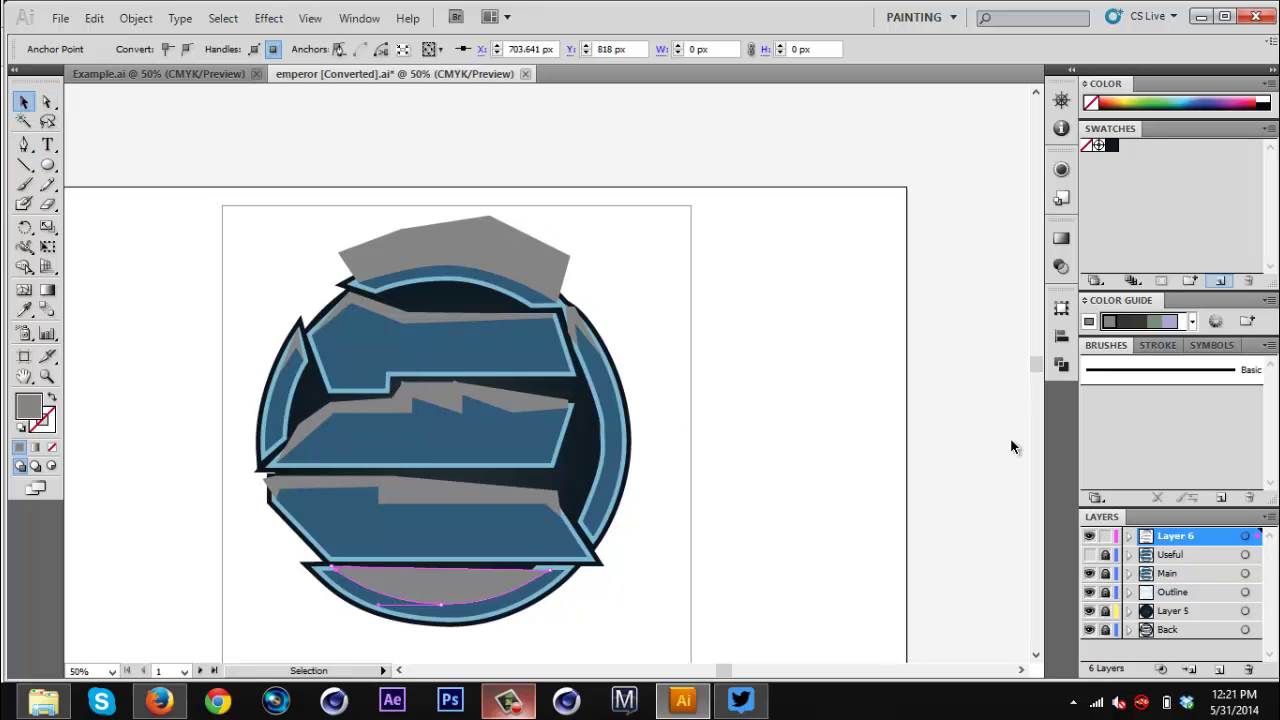
left_click(1128, 555)
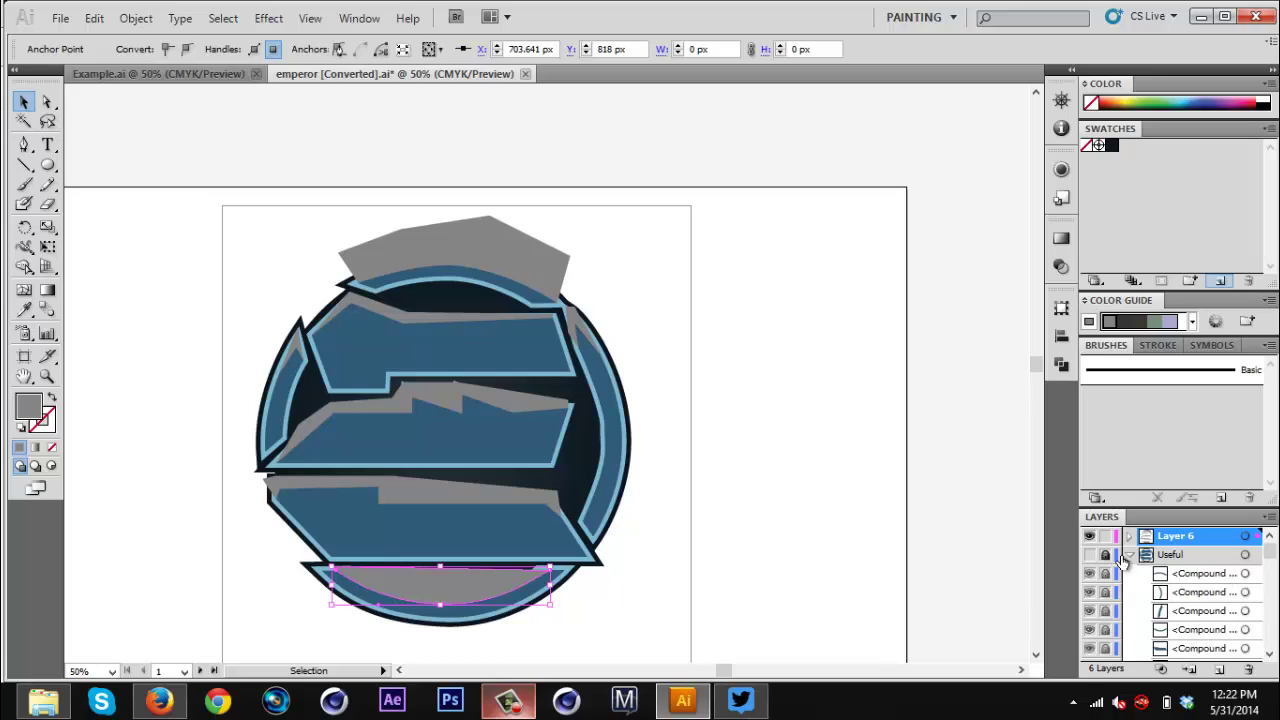
left_click(1105, 555)
left_click(1210, 573)
mouse_move(1271, 555)
left_mouse_down()
mouse_move(1272, 598)
mouse_move(1272, 550)
left_mouse_up()
left_click(1232, 610, "shift")
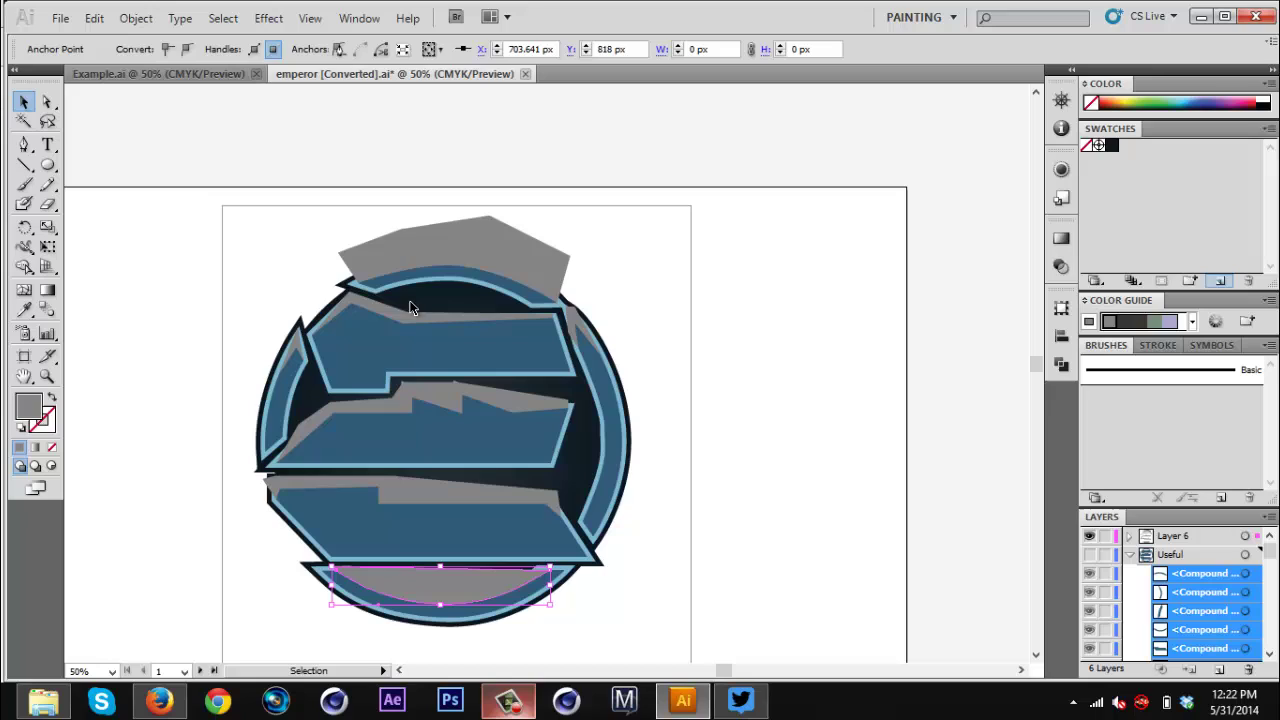
- Move the compound paths into Layer 6 and delete the emptied Useful layer
left_click_drag(1083, 541, 1080, 541)
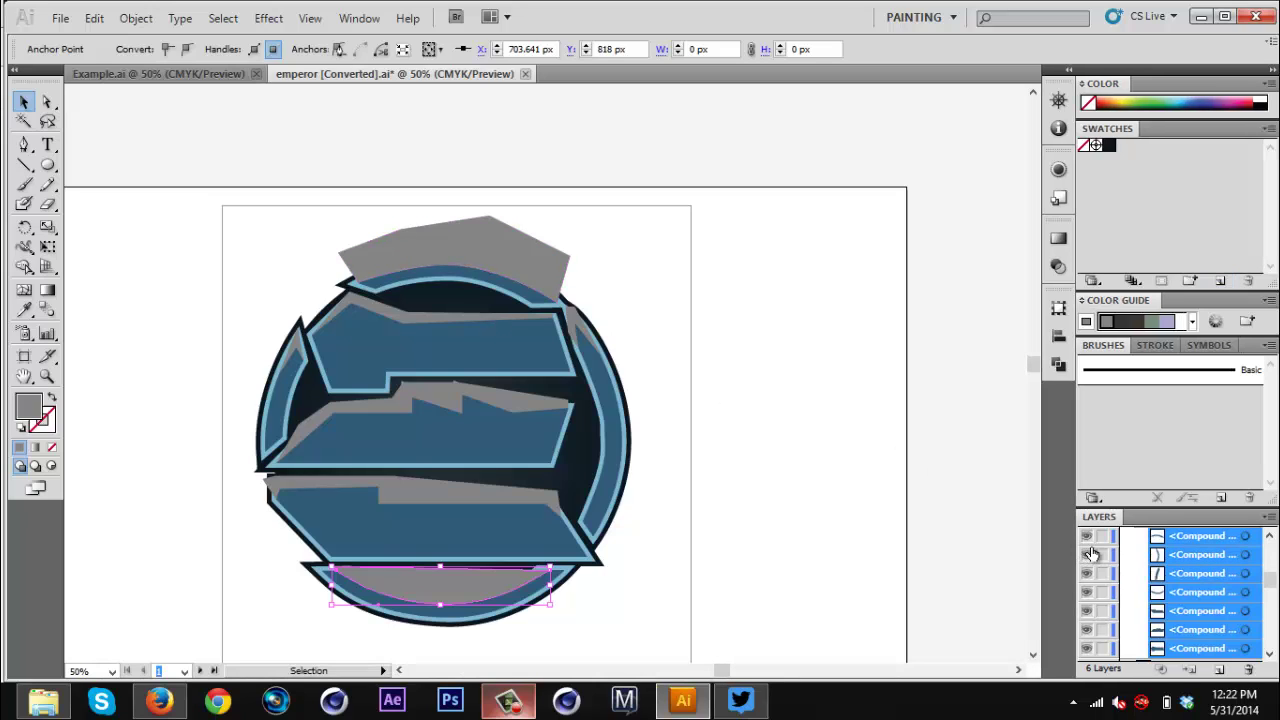
left_click_drag(1274, 573, 1270, 546)
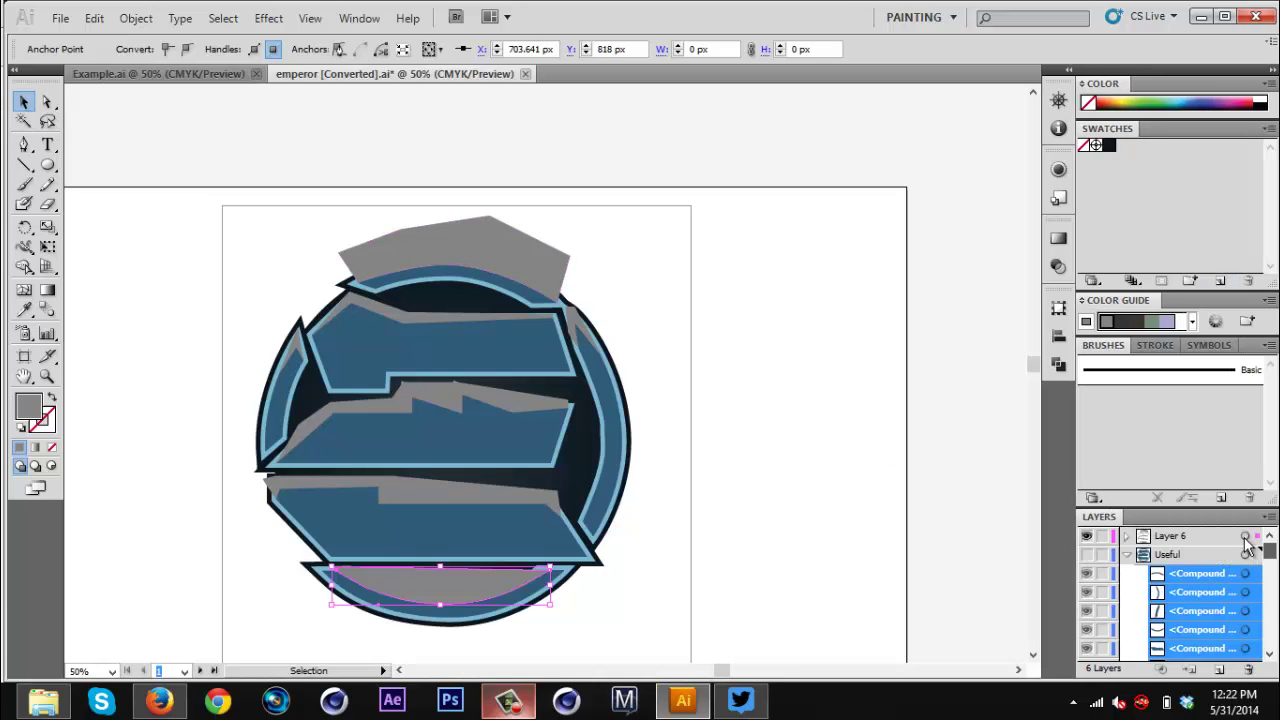
left_click(1172, 536)
left_click(1127, 554)
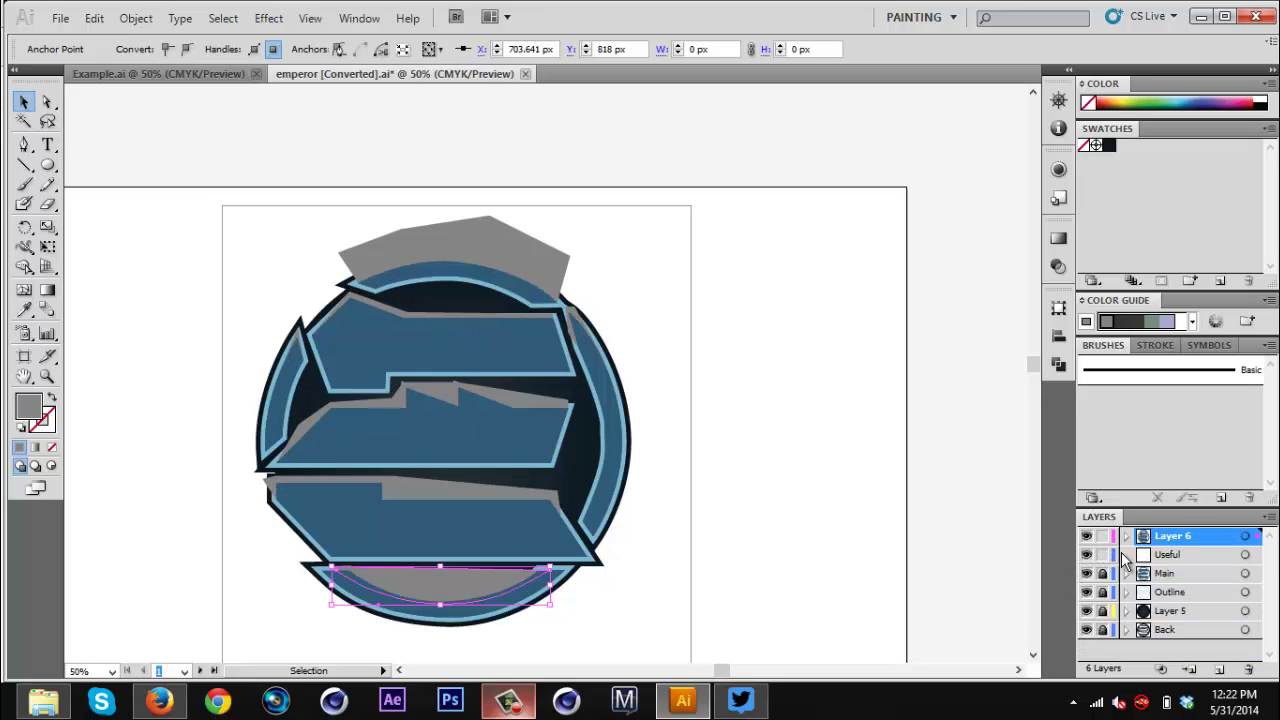
left_click_drag(1207, 553, 1248, 669)
- In Layer 6, drag the five compound paths below the grey paths in the stacking order
left_click(1158, 537)
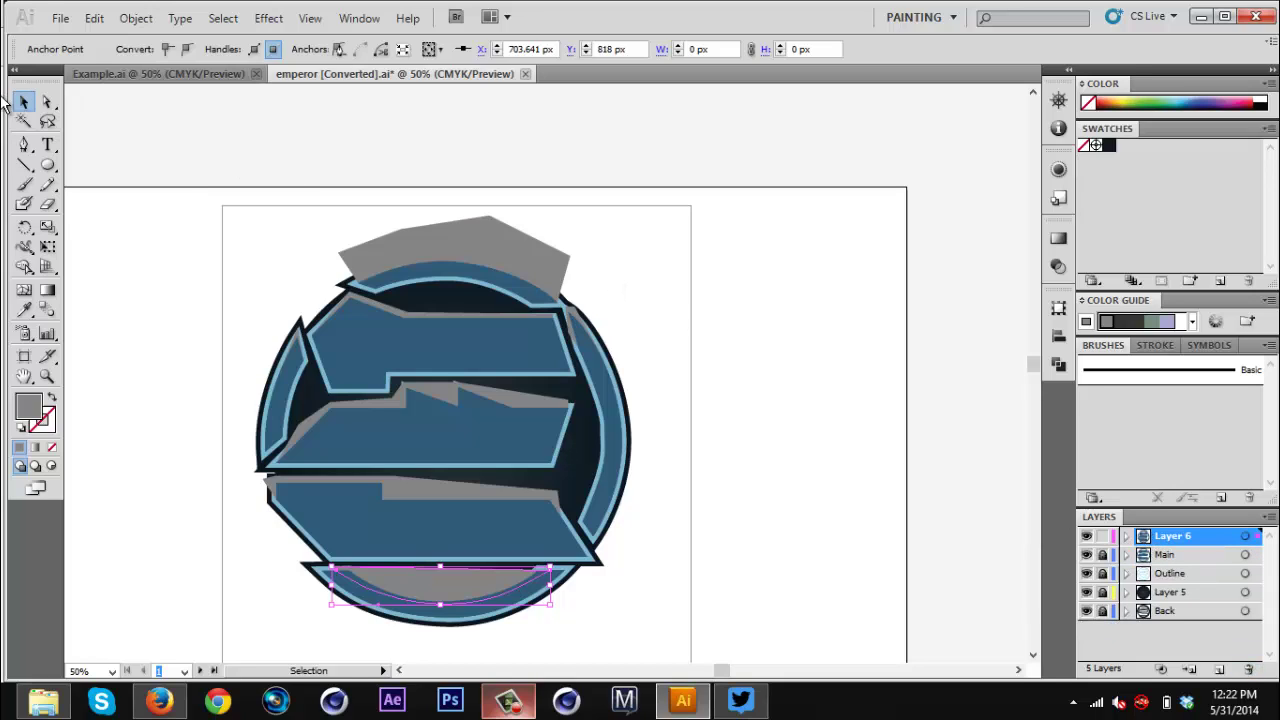
key("ctrl+equal")
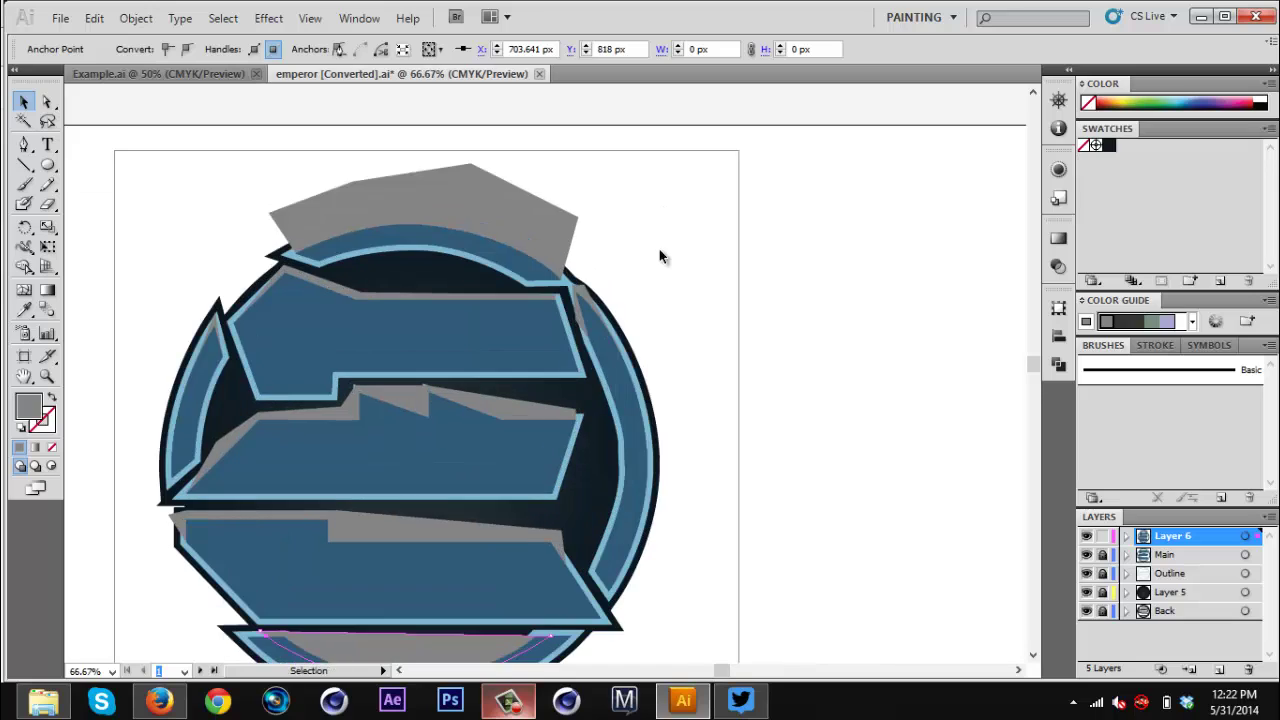
left_click(464, 202)
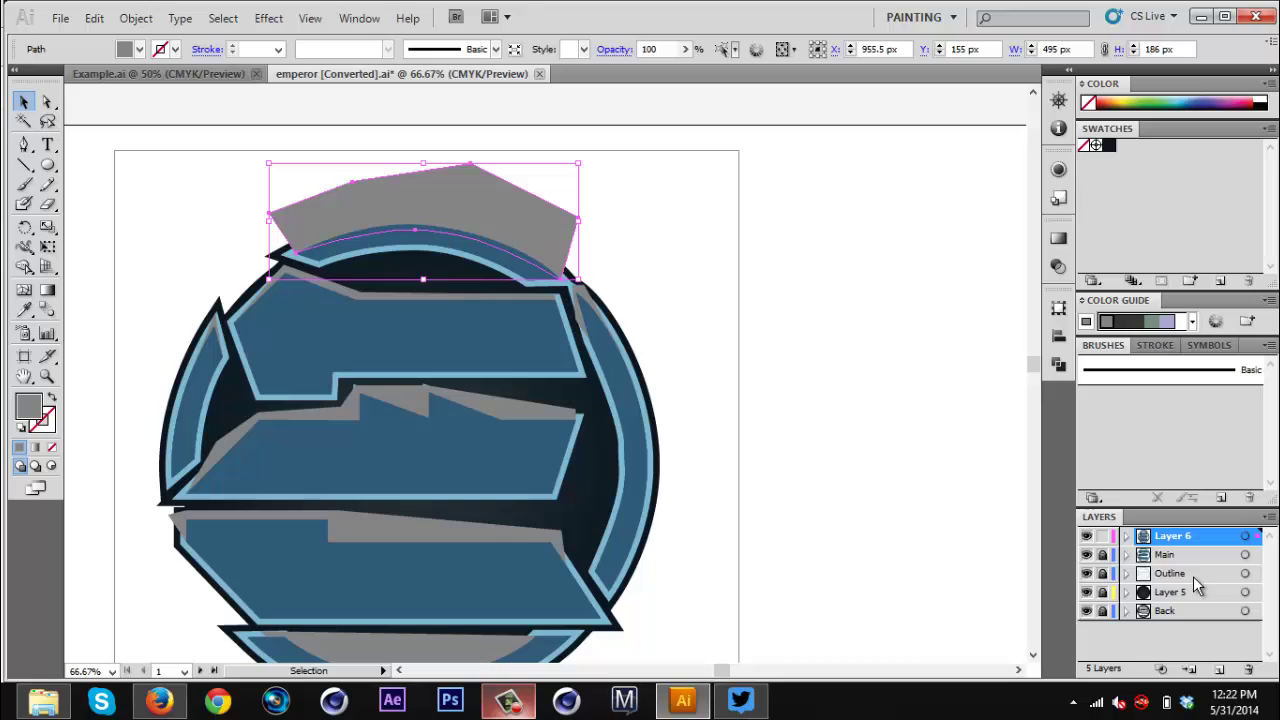
left_click(1127, 536)
scroll(1262, 548, "down", 1)
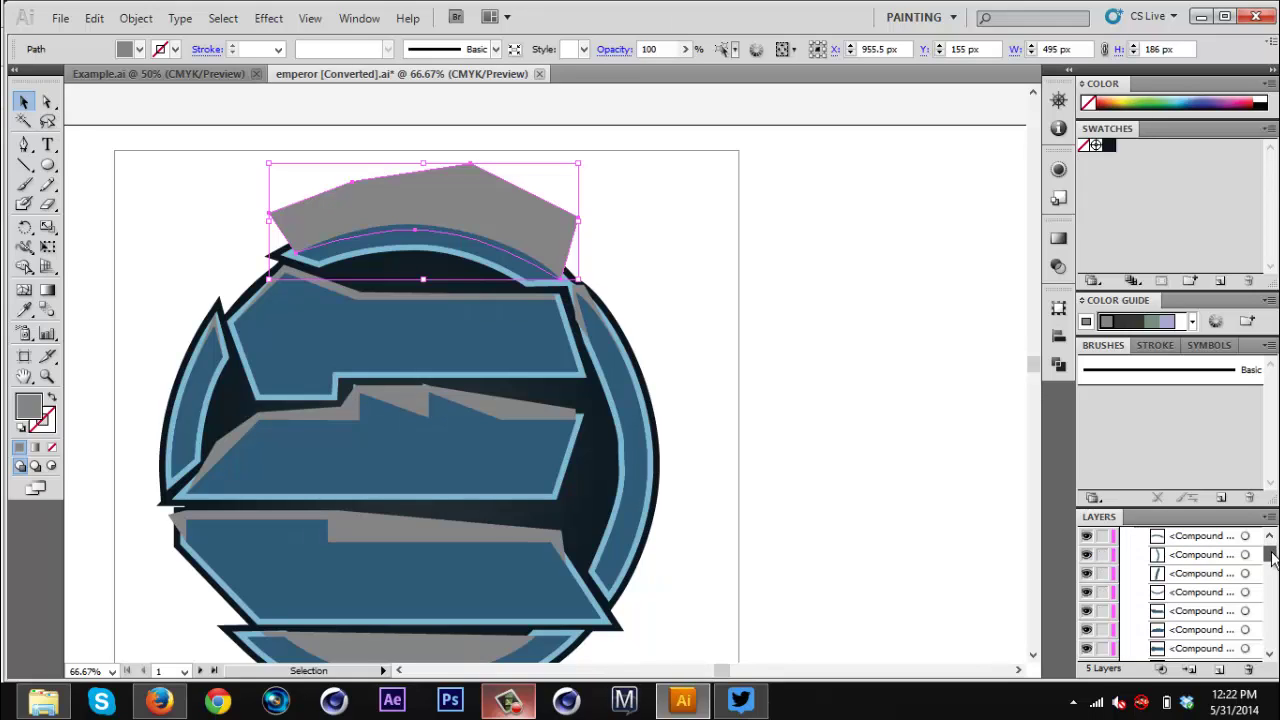
scroll(1273, 568, "down", 2)
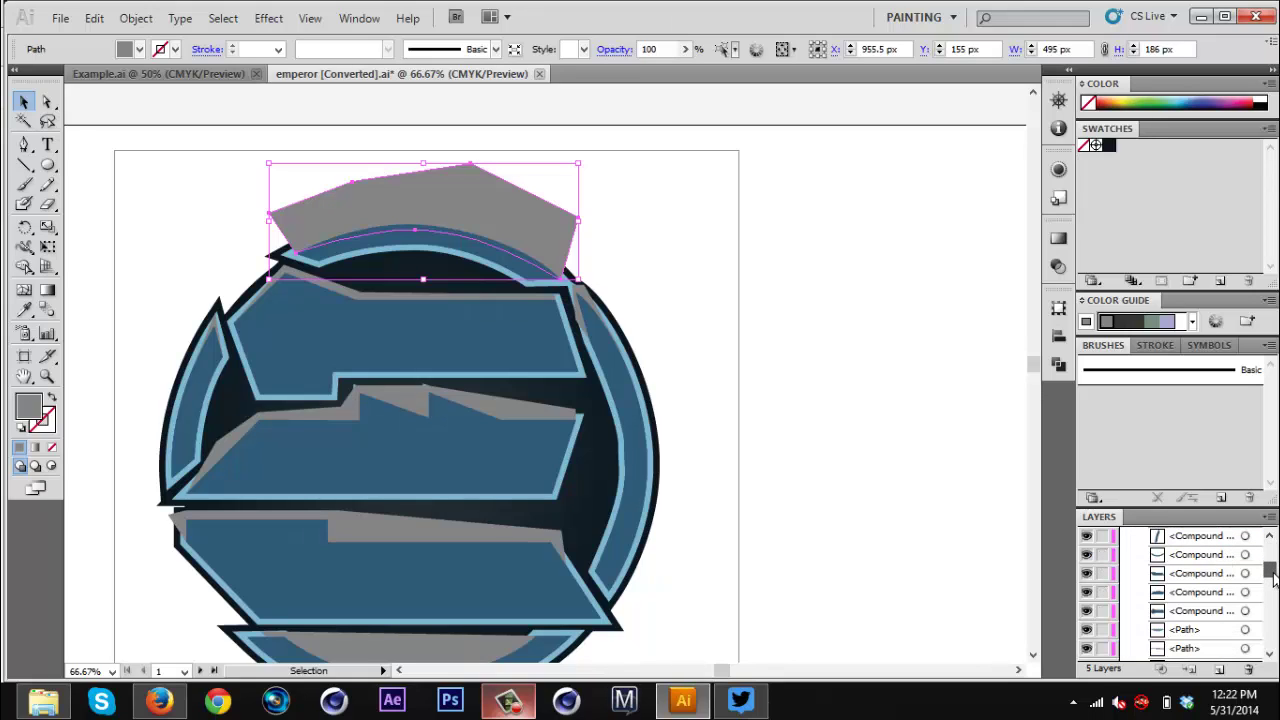
left_click(1213, 611, "shift")
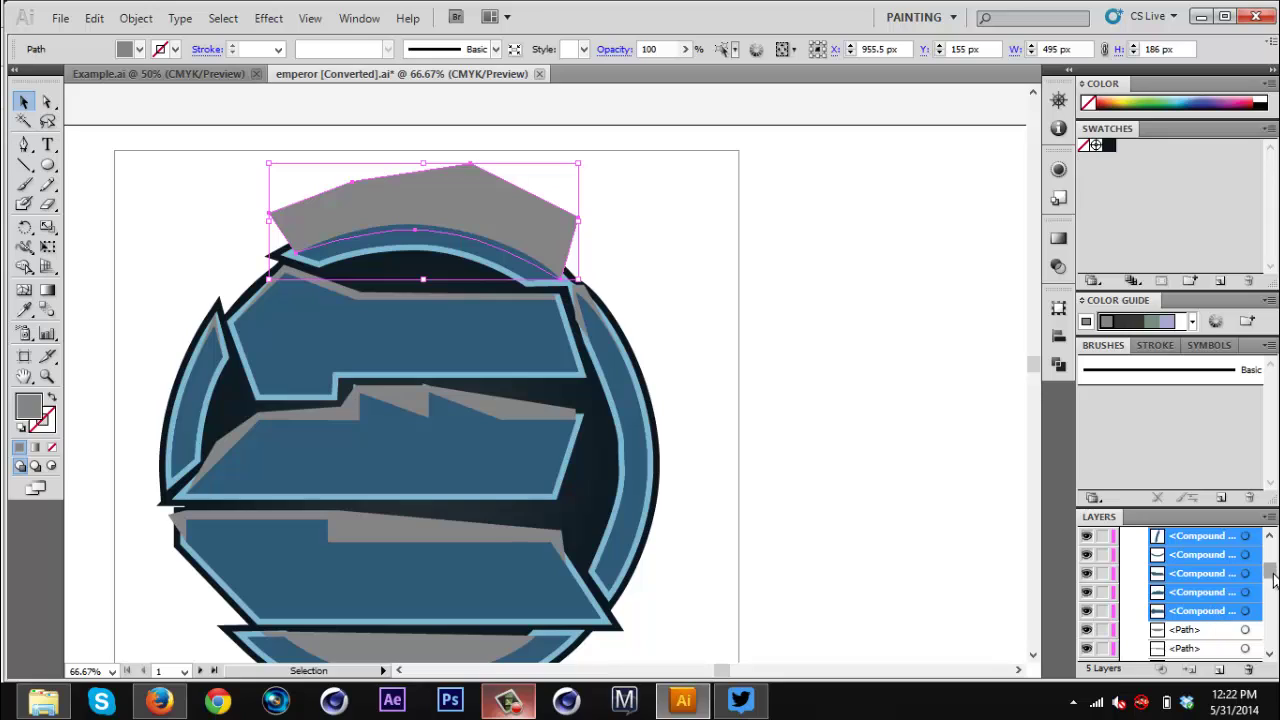
scroll(1273, 580, "down", 3)
left_click_drag(1216, 558, 1206, 646)
scroll(1195, 600, "down", 5)
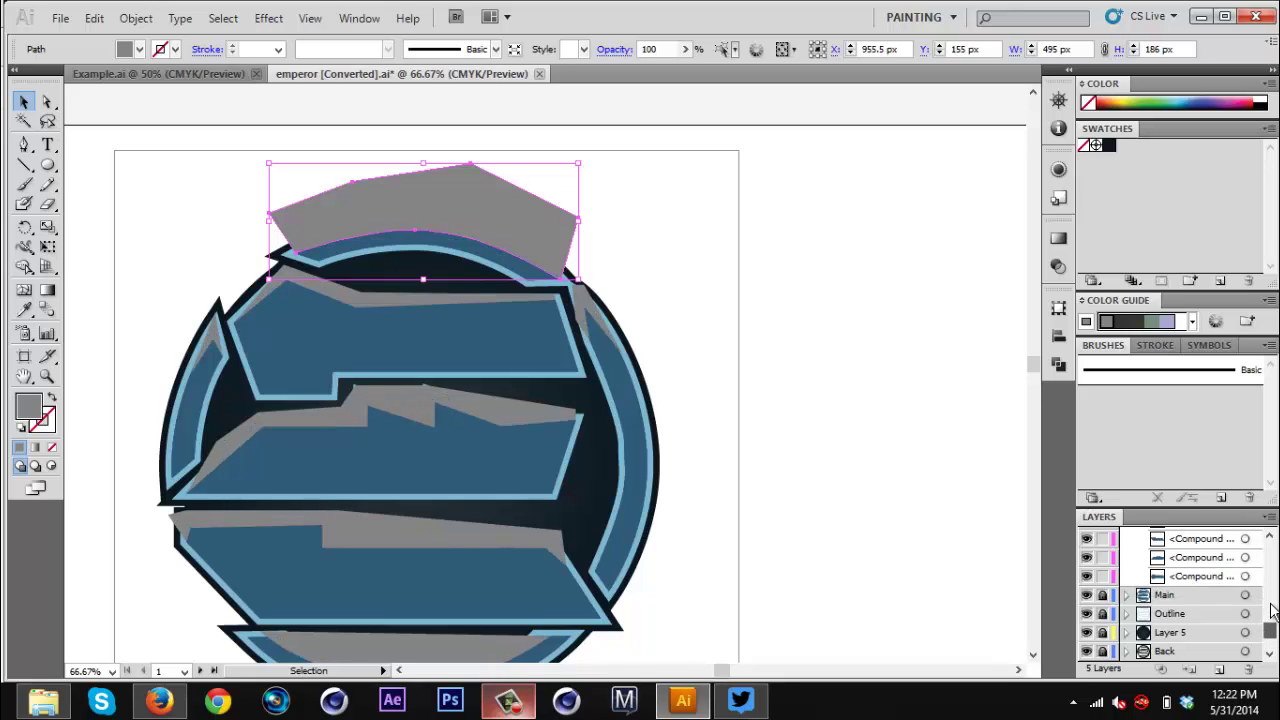
scroll(1273, 612, "up", 5)
left_click(1126, 537)
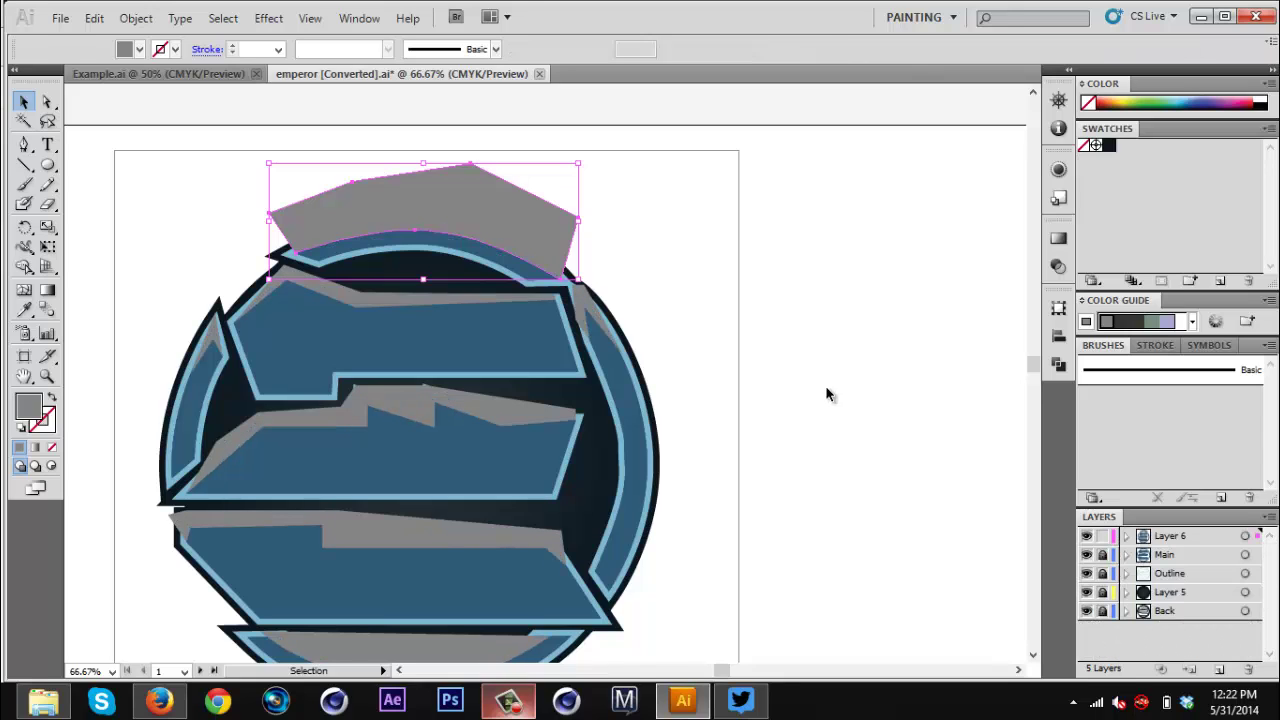
- Select the grey top shape together with the ring arc beneath it
left_click(826, 393)
left_click(488, 197)
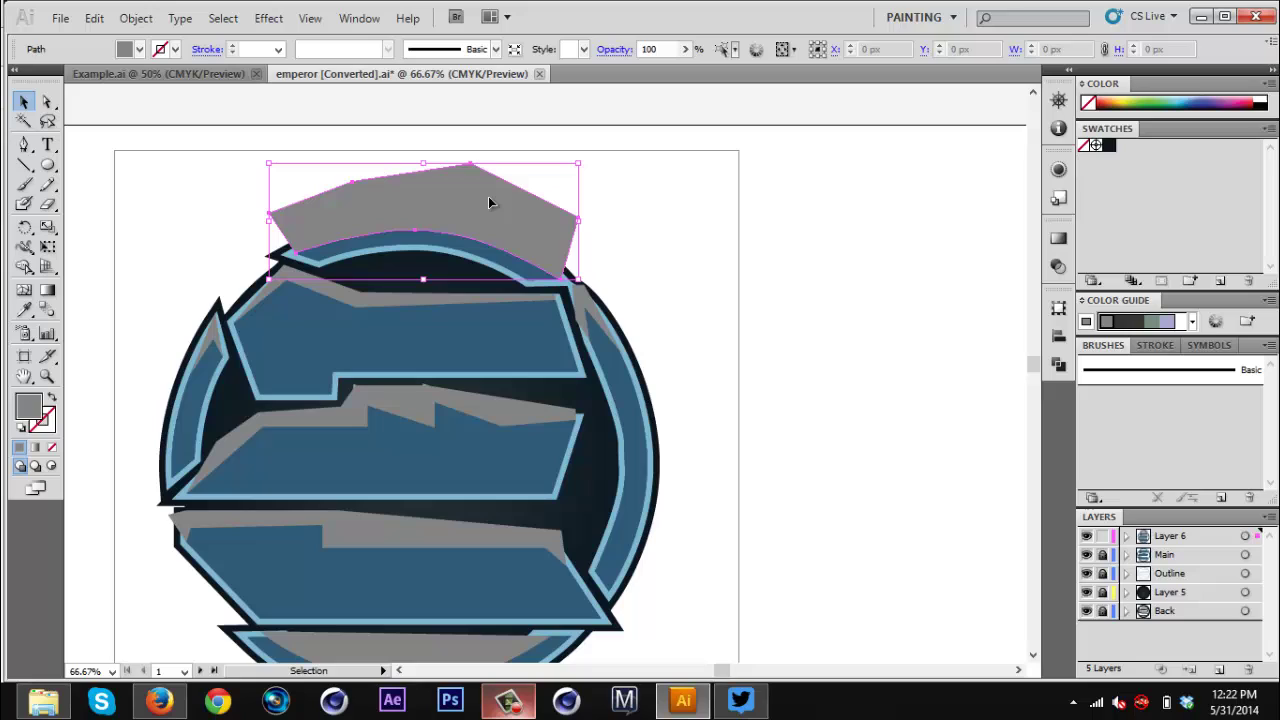
left_click(511, 264, "shift")
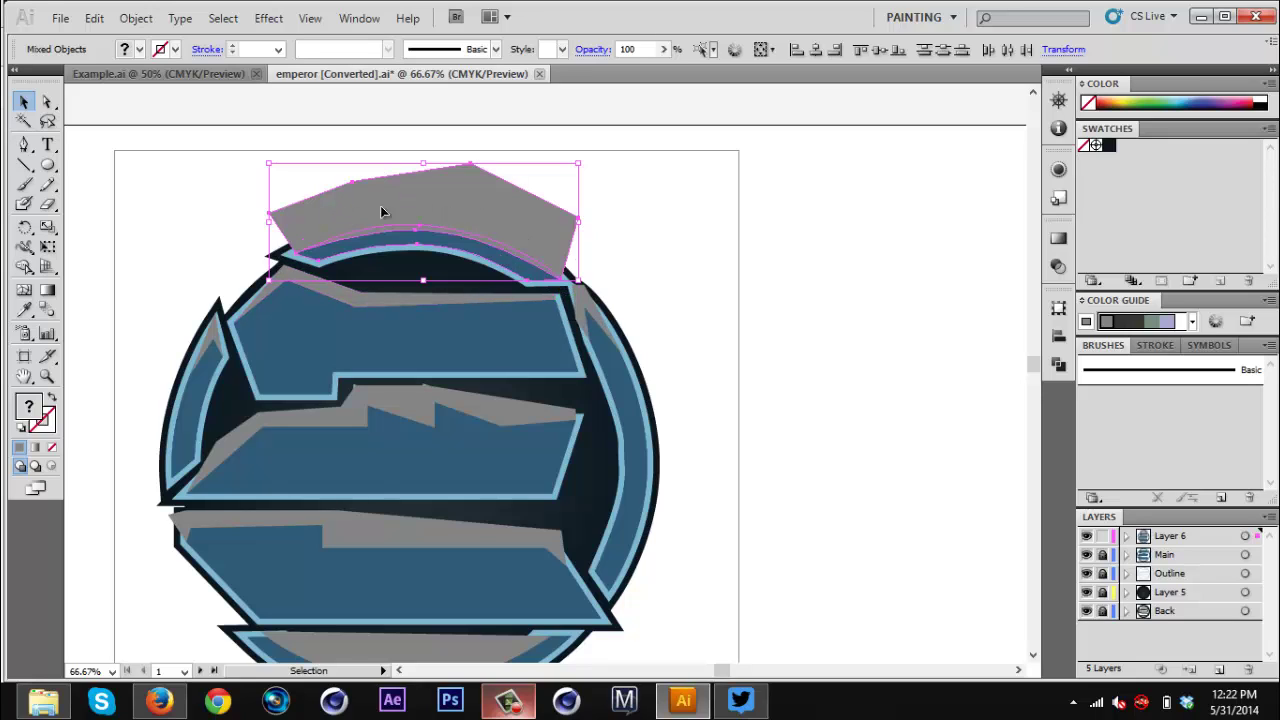
- Apply Pathfinder Intersect to the grey top shape and arc, leaving a thin highlight
left_click(1060, 365)
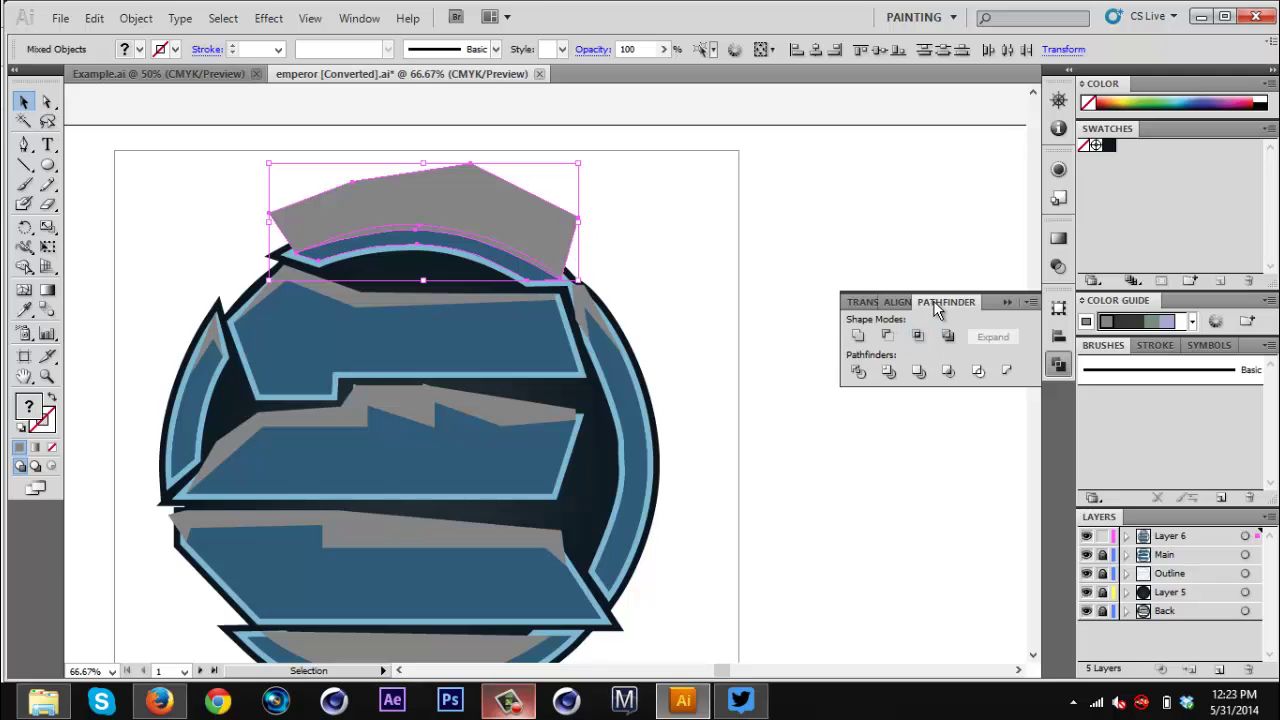
left_click(358, 18)
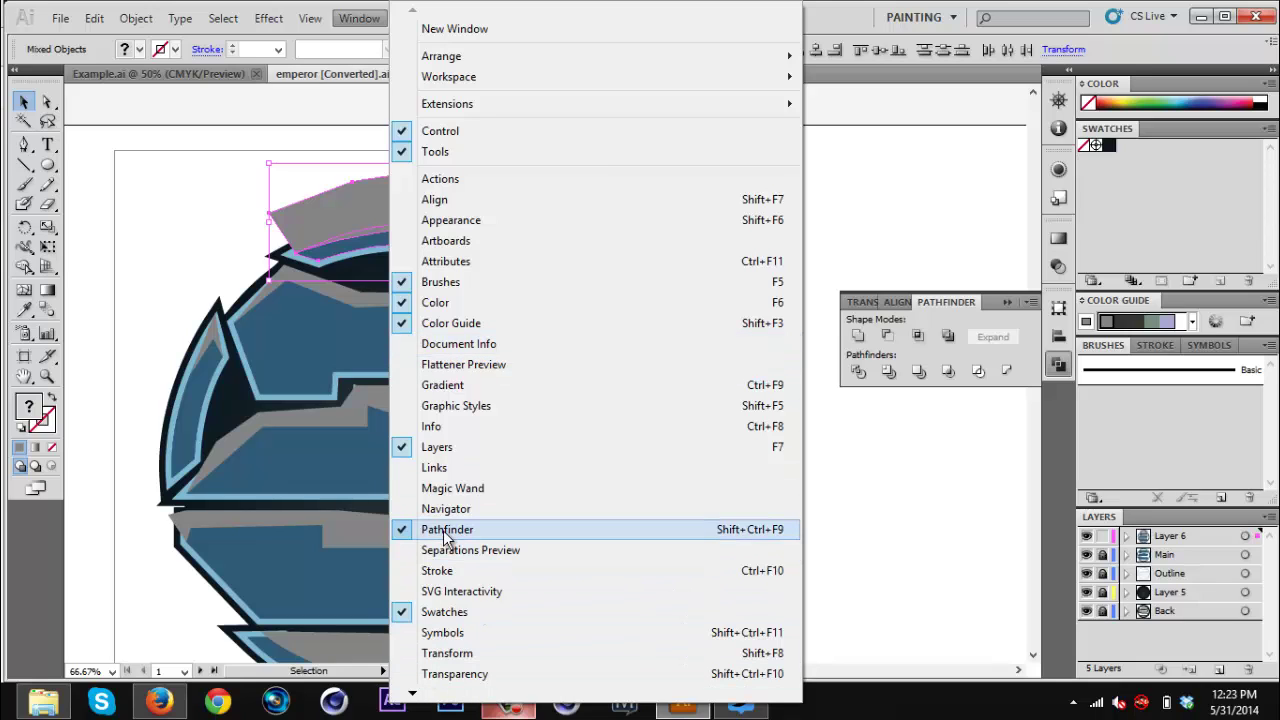
left_click(355, 20)
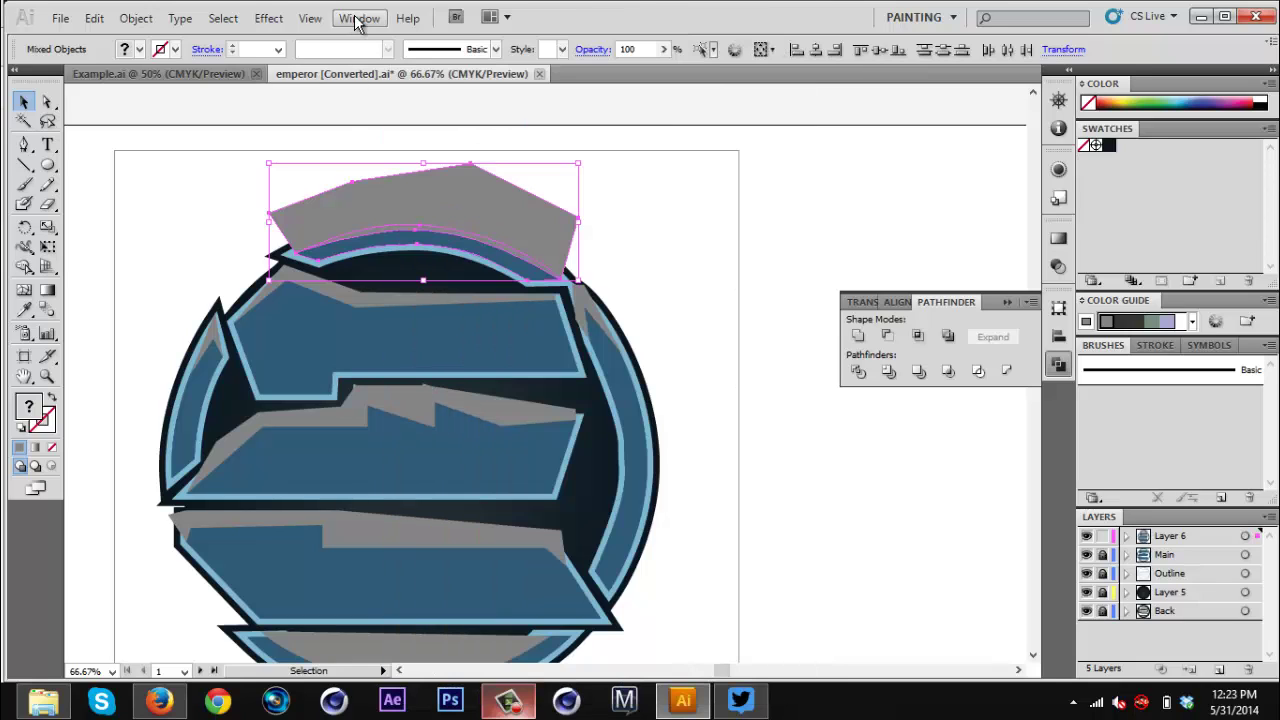
left_click(920, 338)
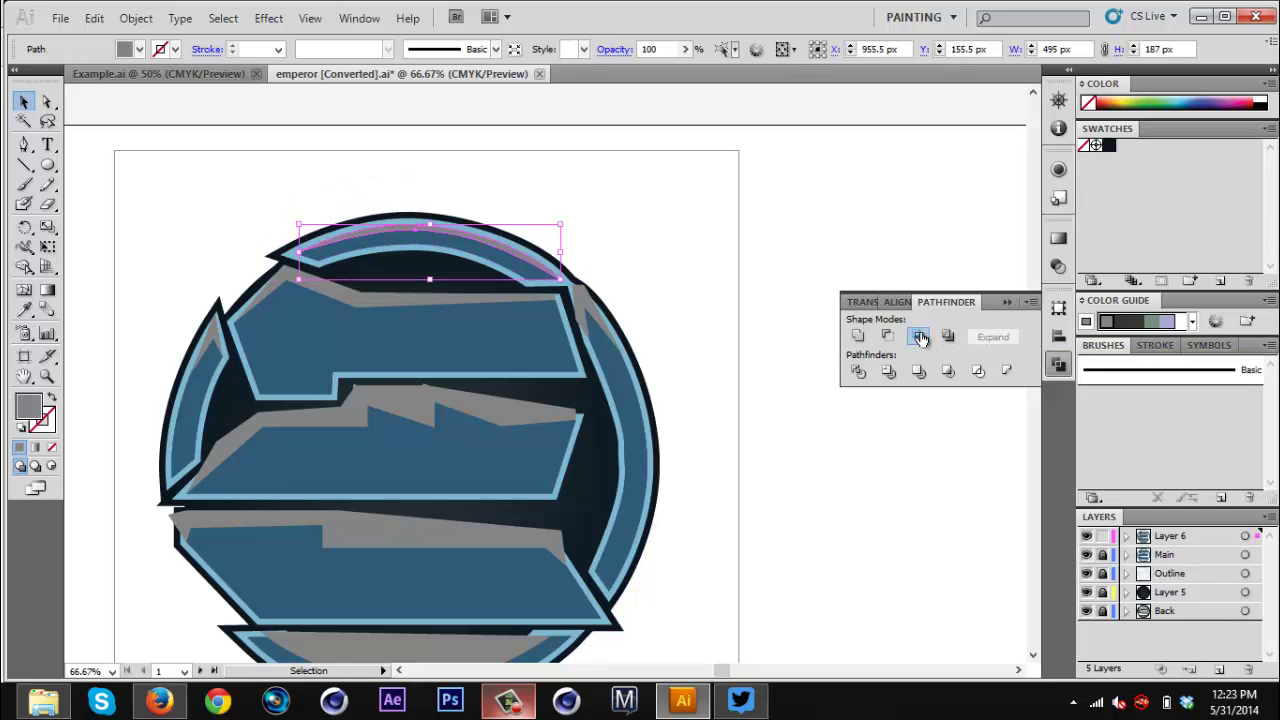
left_click(796, 327)
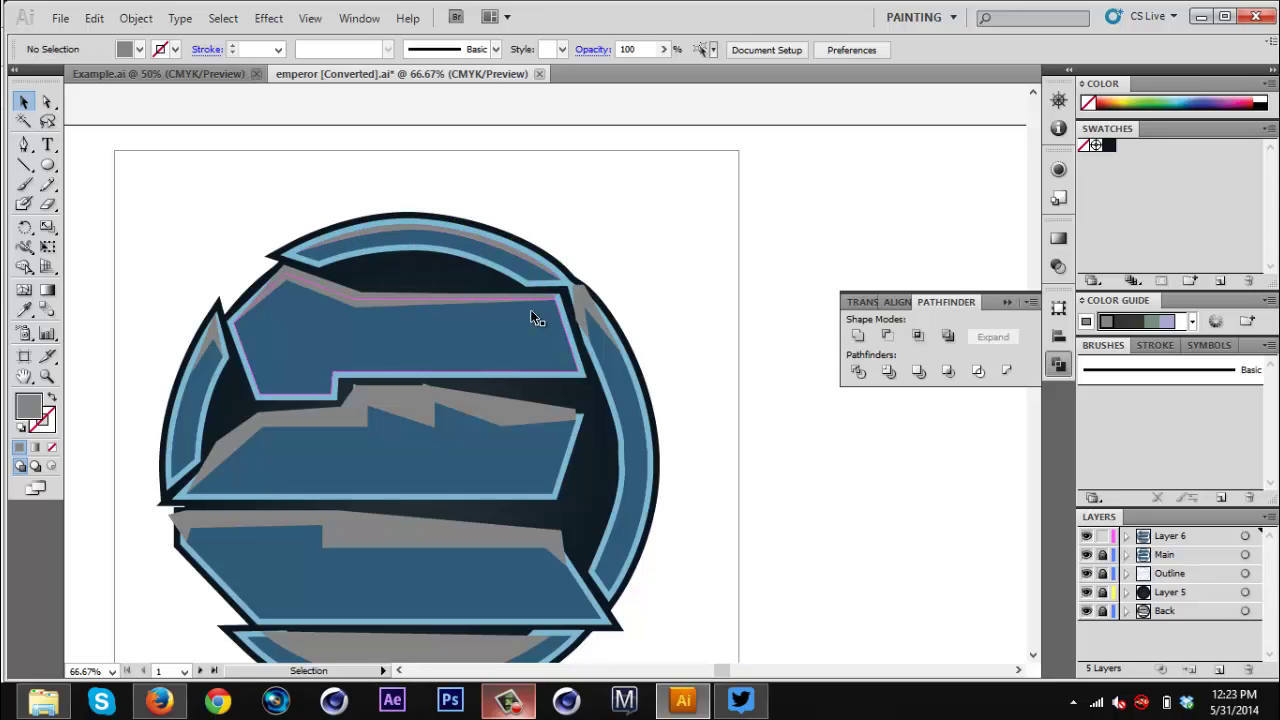
- Intersect the grey wedge at top right with the rim's right crescent
left_click(423, 345)
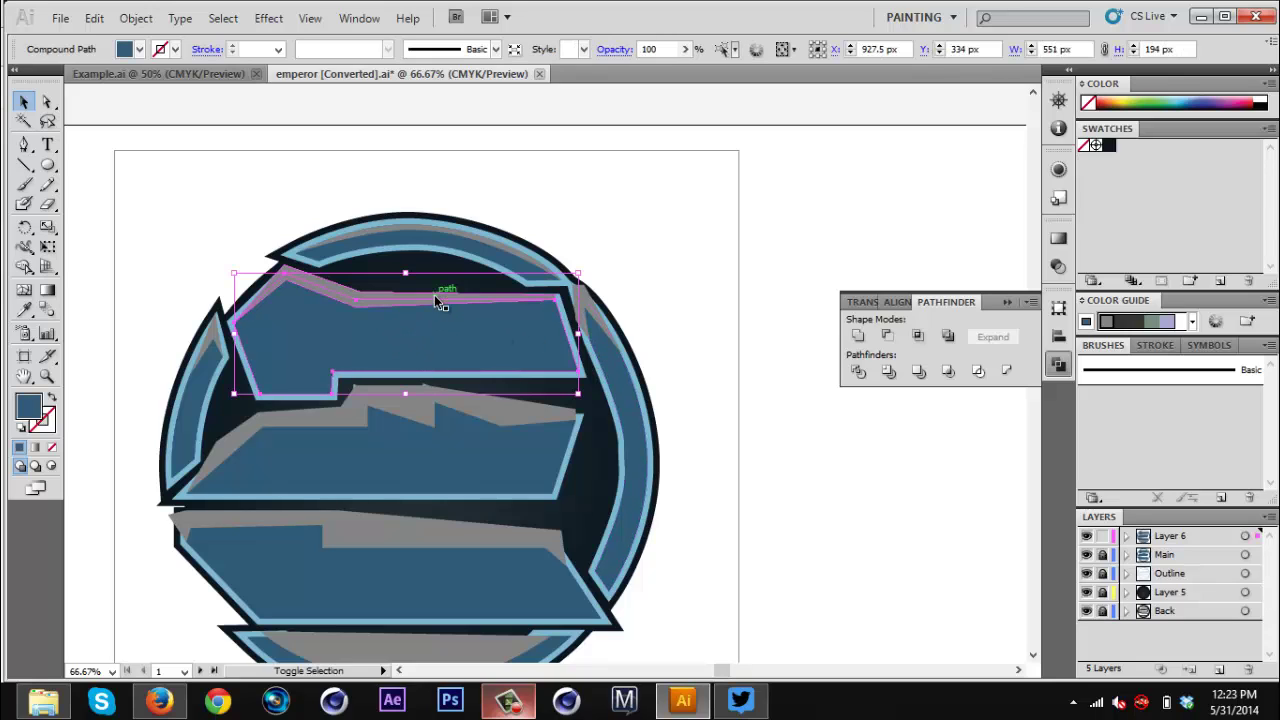
left_click(434, 295)
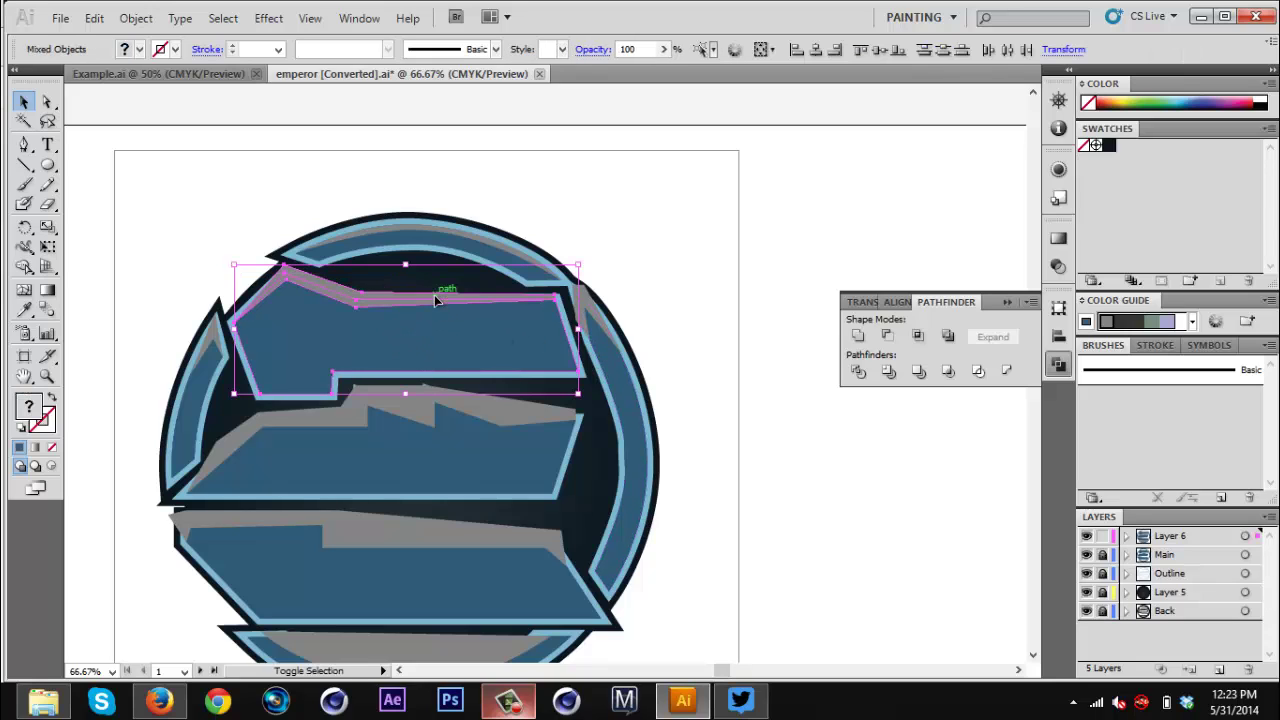
left_click(606, 368)
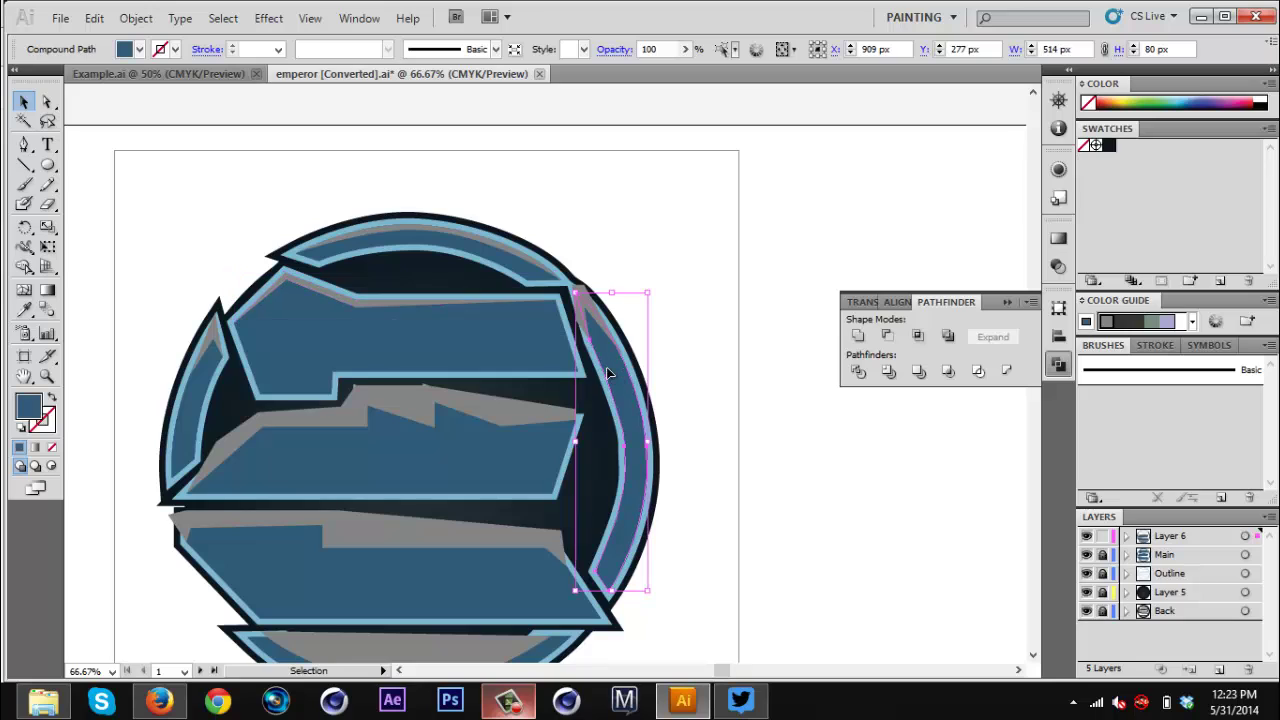
left_click(582, 291, "shift")
left_click(918, 335)
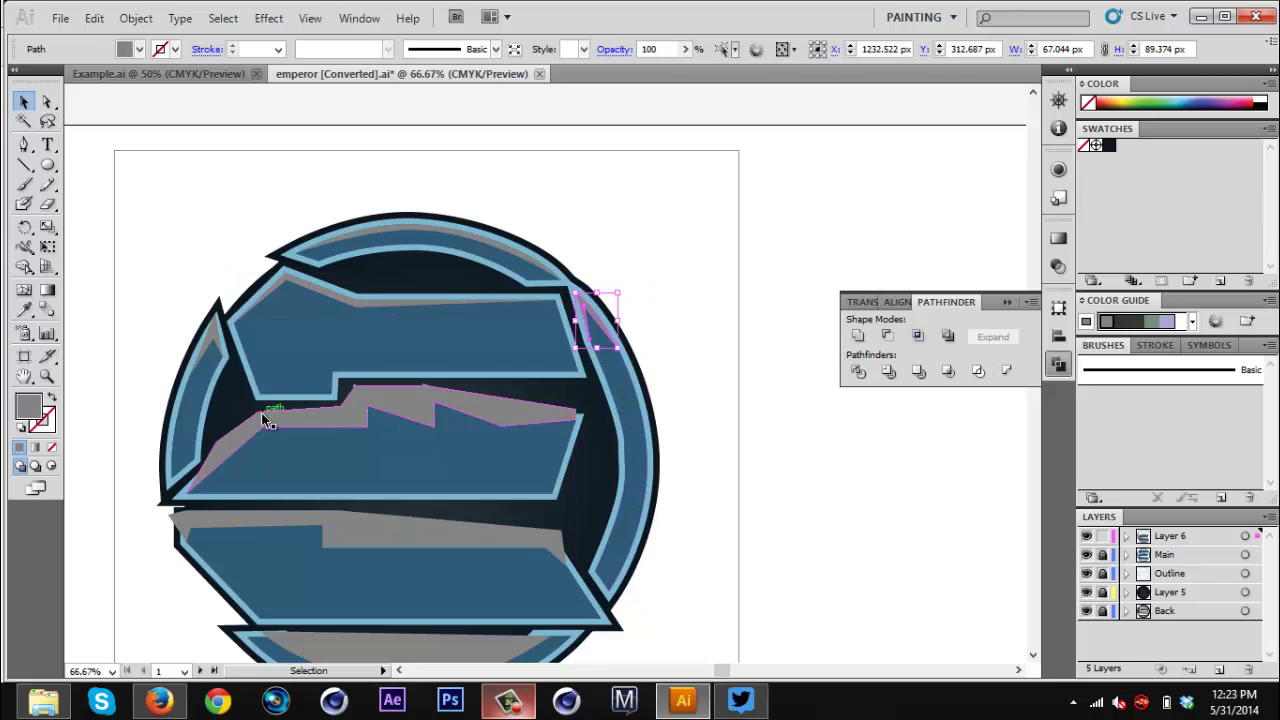
- Intersect the middle letter bar with the grey zigzag to trim its highlight
left_click(360, 457)
left_click(508, 416, "shift")
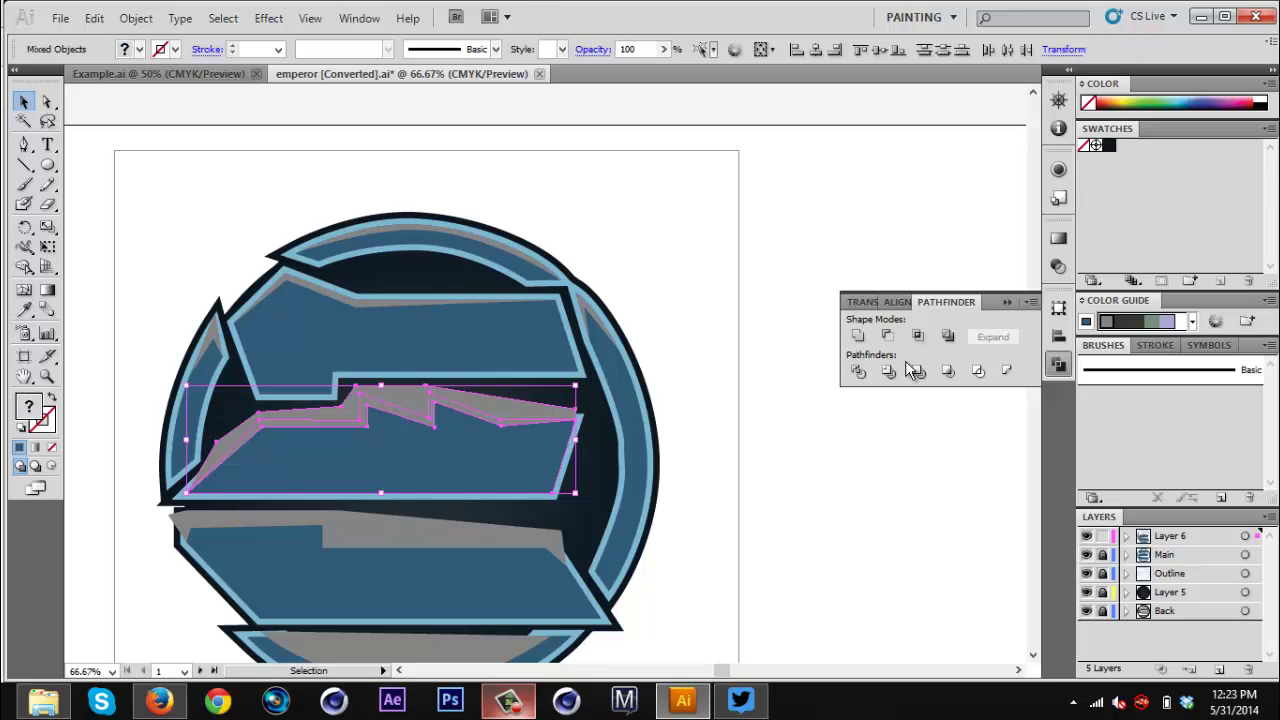
left_click(918, 337)
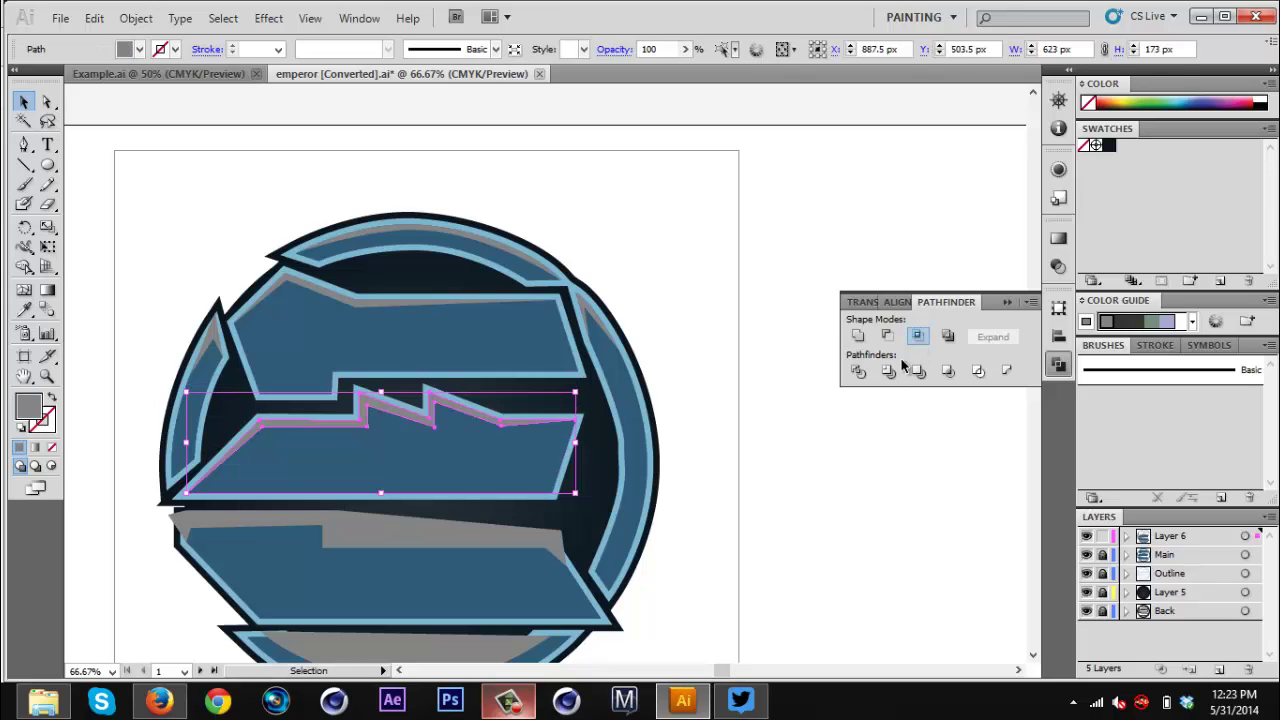
left_click(801, 517)
- Intersect the left rim sliver with the inner grey sliver for the left highlight
left_click(198, 412)
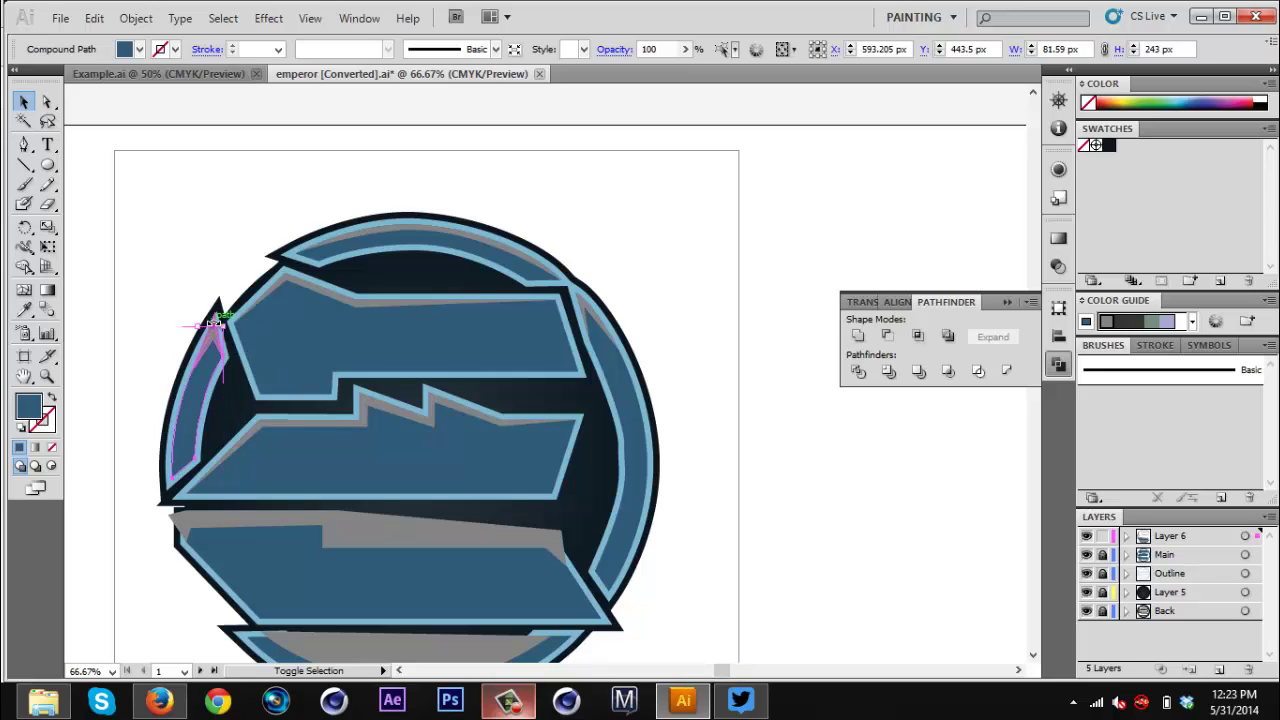
left_click(918, 340)
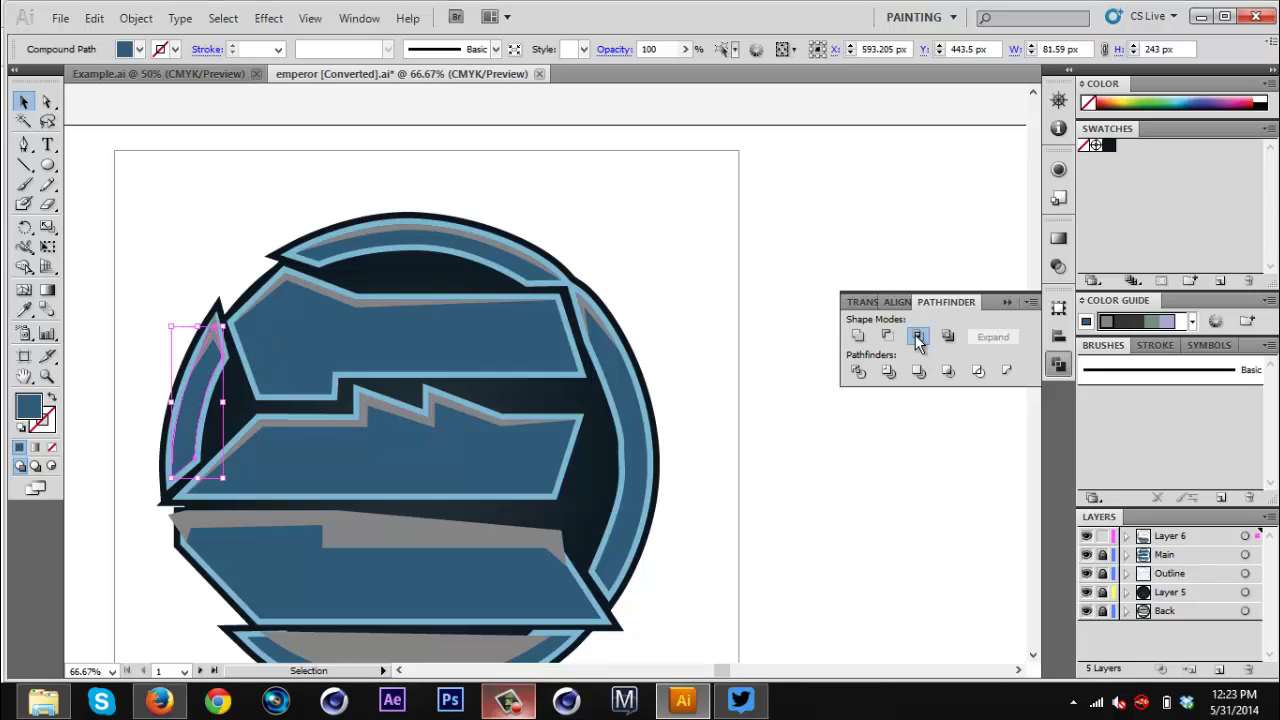
left_click(648, 390)
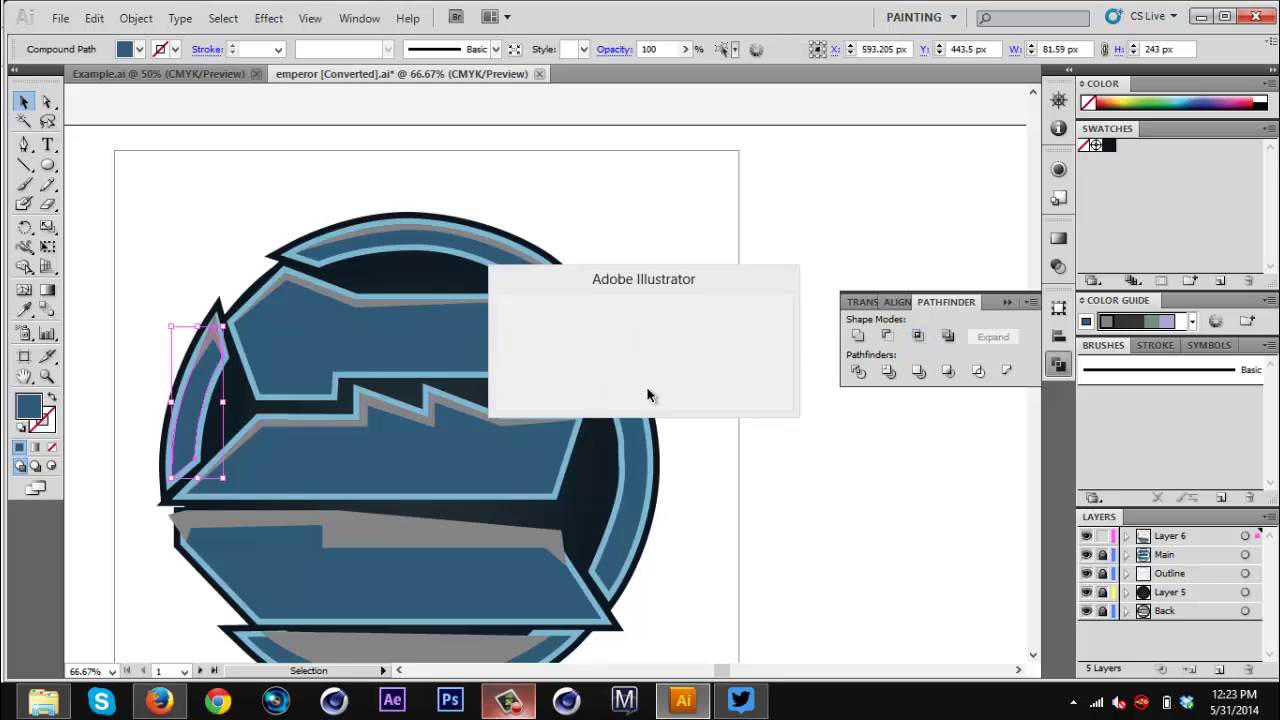
left_click(860, 449)
left_click(200, 399)
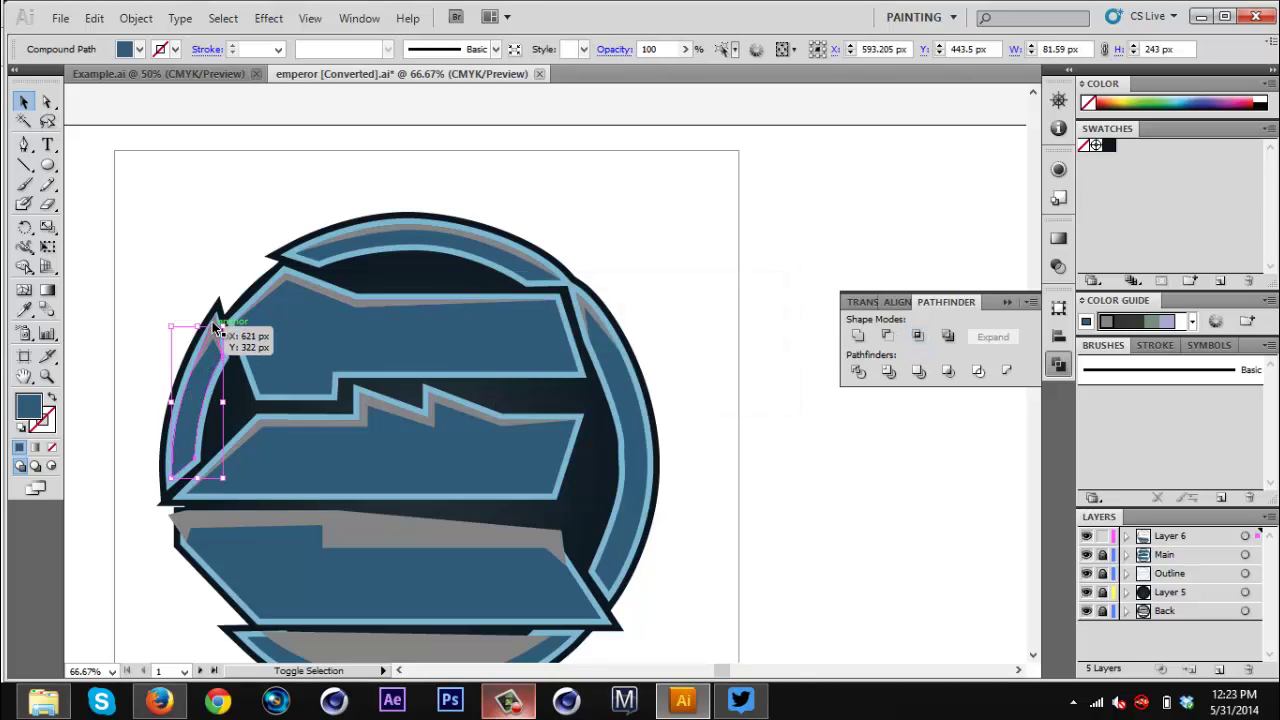
left_click(212, 319, "shift")
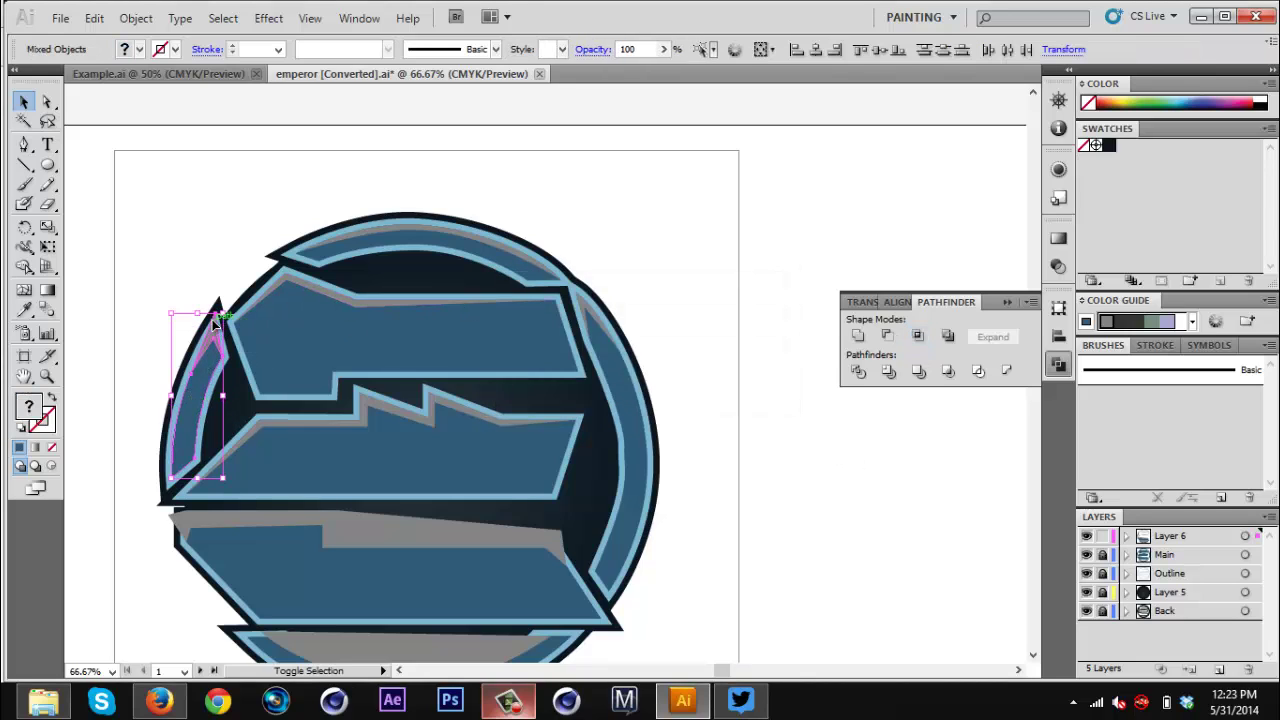
left_click(918, 336)
left_click(858, 560)
- Intersect the lower letter bar with the grey strip above it
scroll(860, 565, "down", 1)
scroll(860, 565, "down", 1)
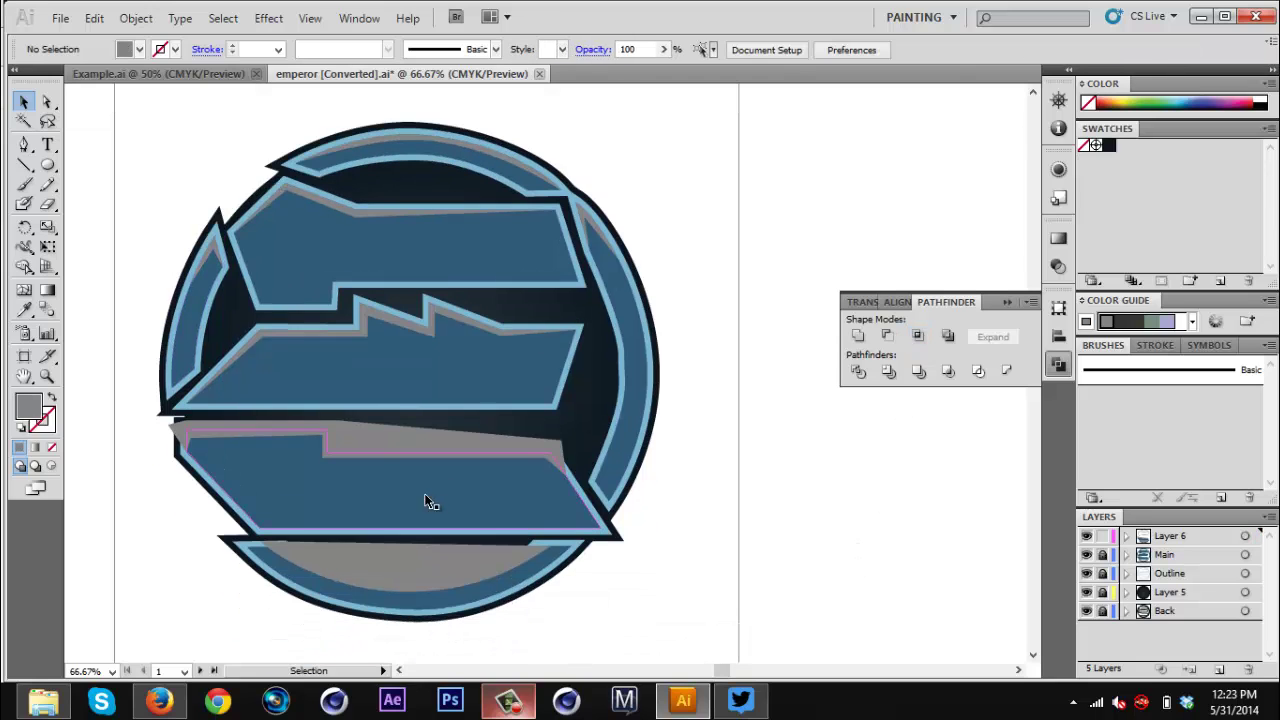
left_click(403, 474)
left_click(372, 441, "shift")
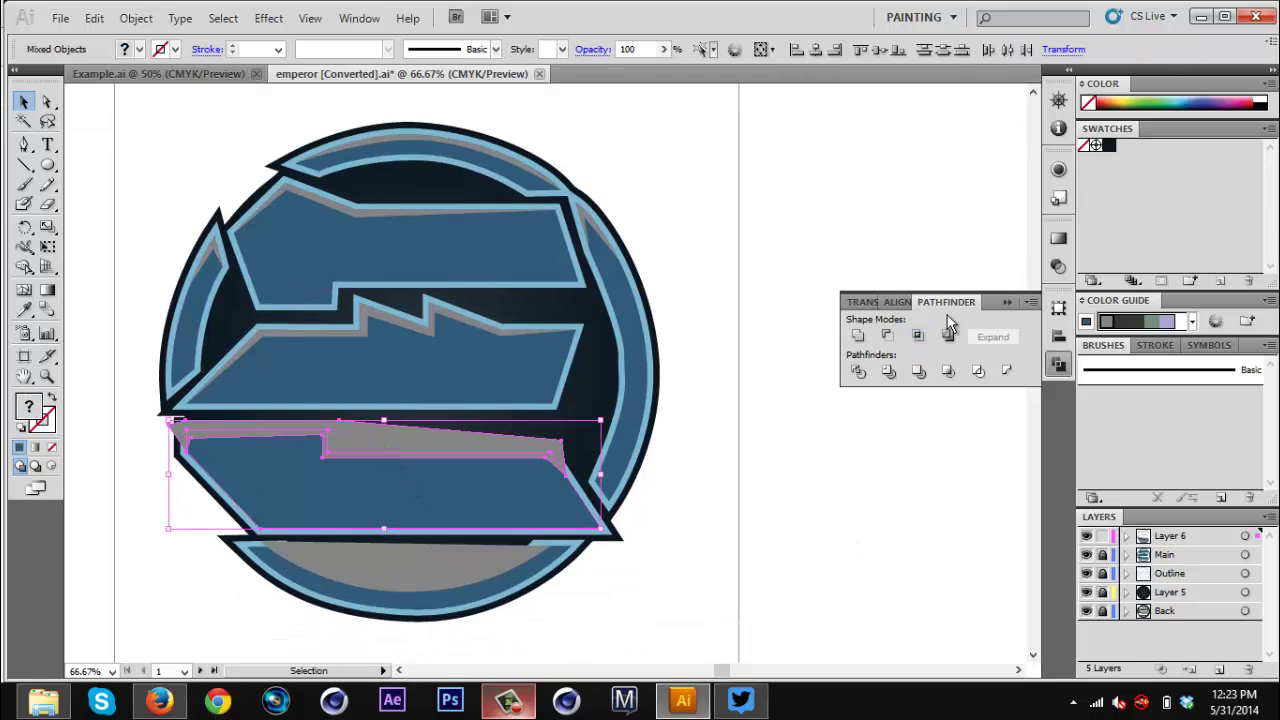
left_click(918, 336)
- Intersect the bottom grey shape with the bottom rim band, leaving a thin arc
left_click(433, 585)
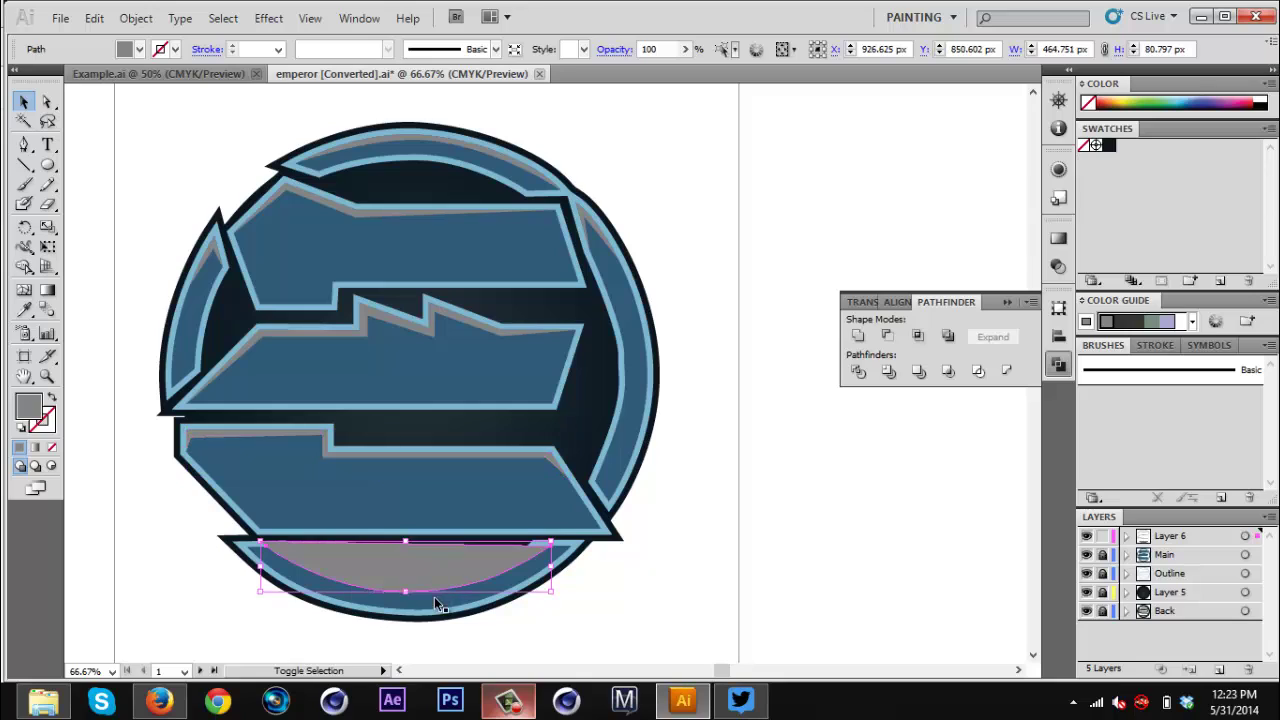
left_click(434, 599, "shift")
left_click(917, 337)
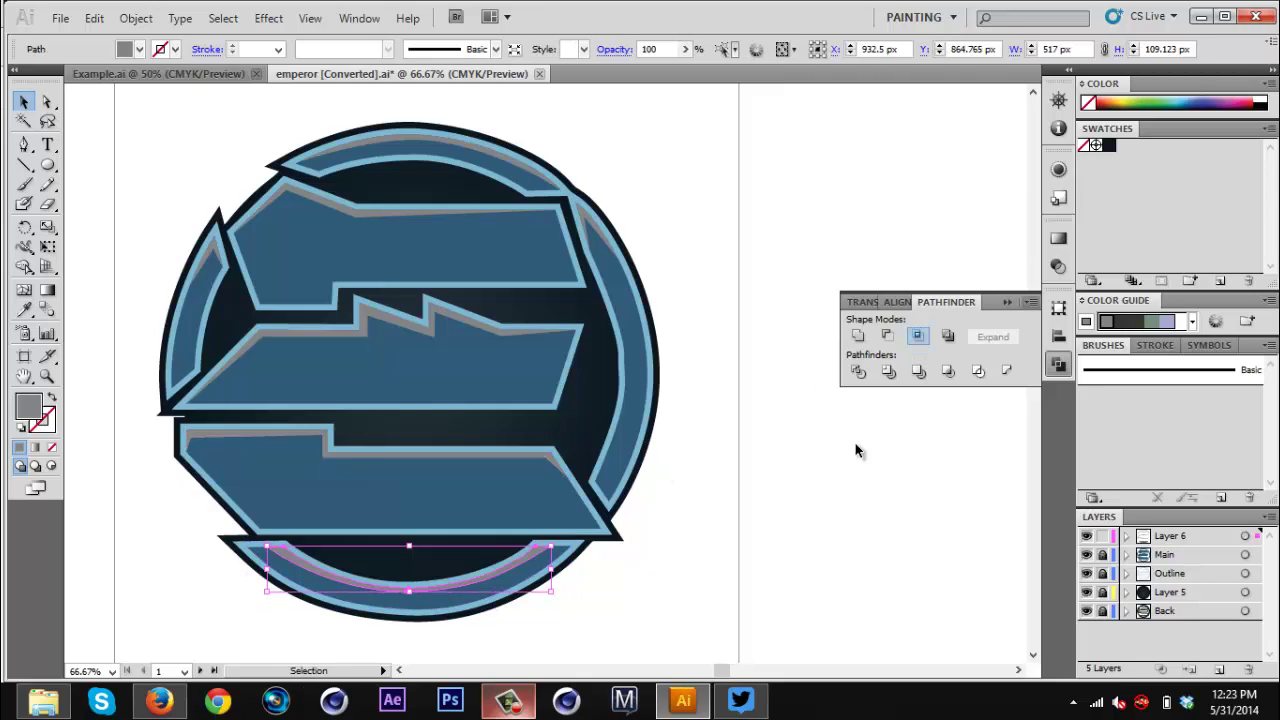
left_click(831, 482)
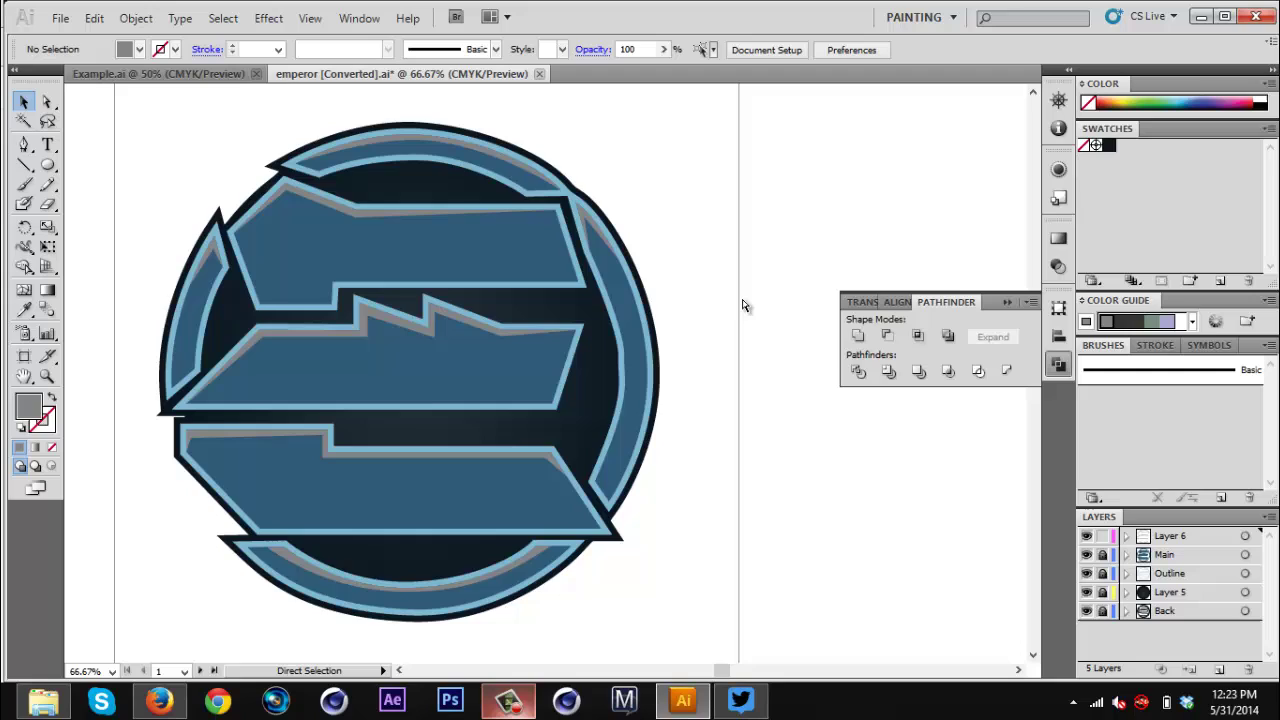
key("ctrl+minus")
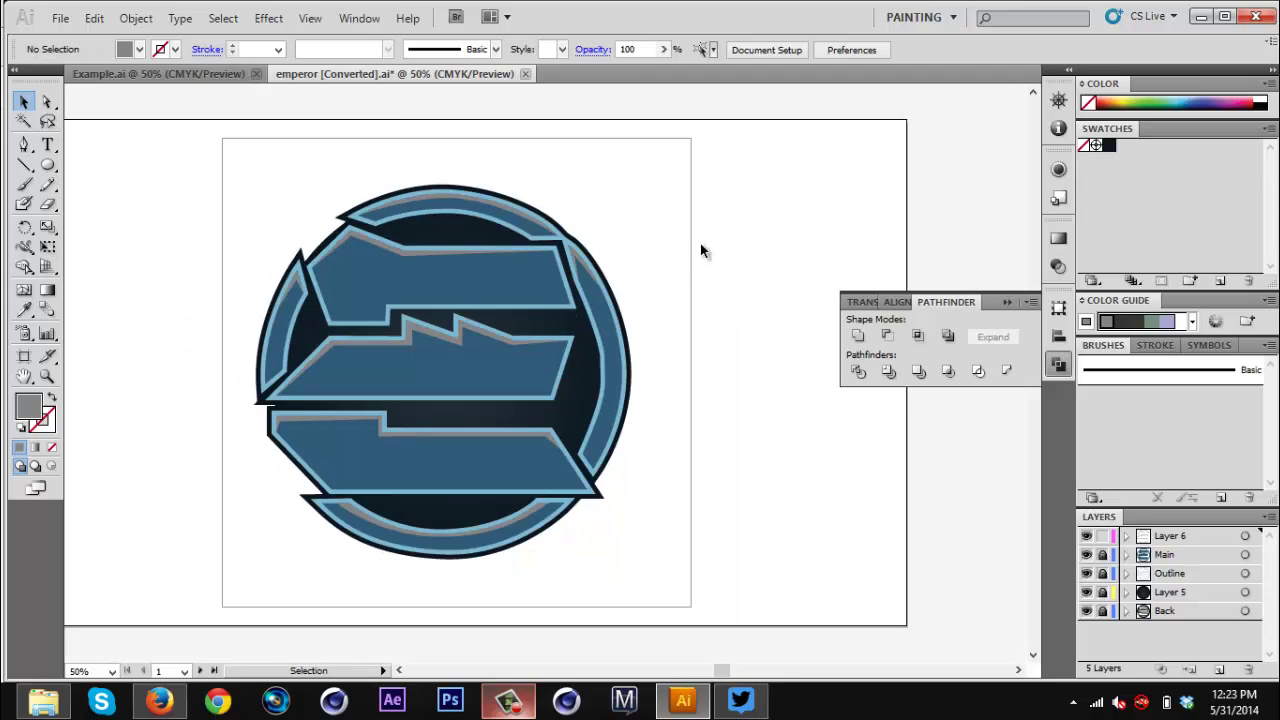
- Recolour all Layer 6 highlight strips from grey to pale light blue (A6DFE8)
left_click(1245, 537)
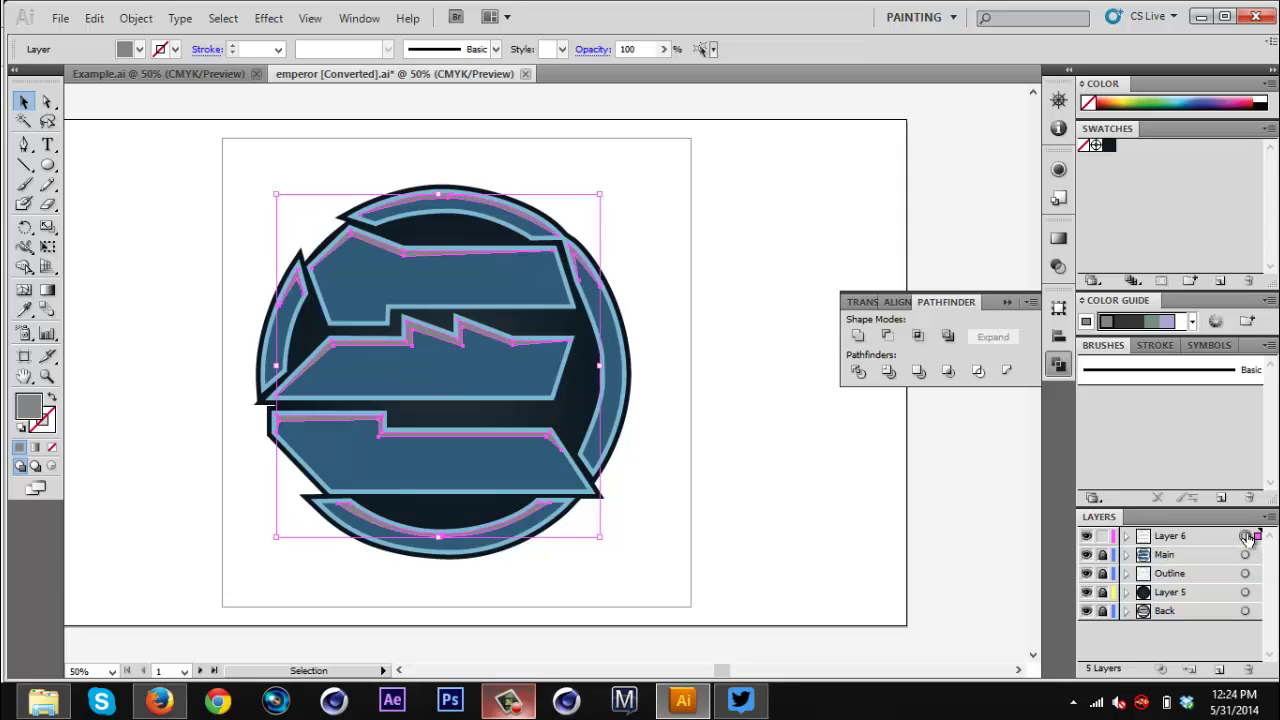
double_click(27, 407)
left_click_drag(551, 170, 675, 166)
left_click(600, 258)
left_click(595, 249)
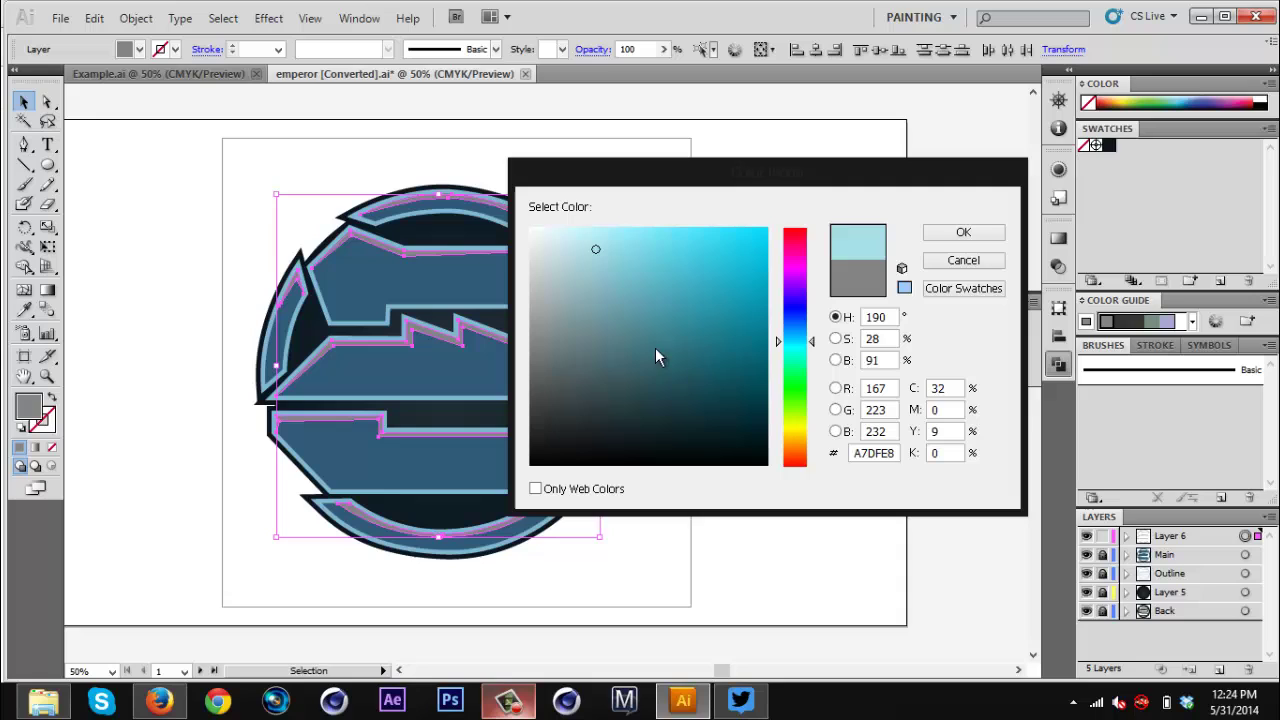
left_click(597, 249)
left_click(958, 232)
left_click(806, 435)
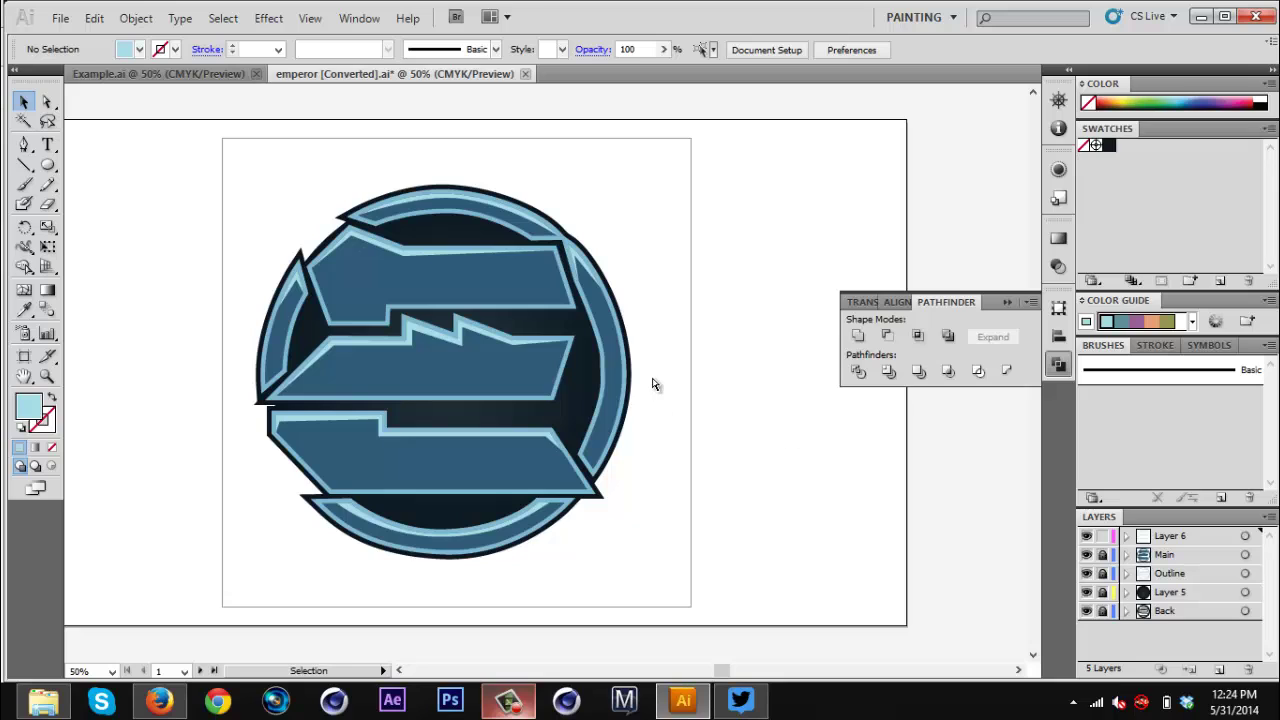
key("ctrl+minus")
key("ctrl+plus")
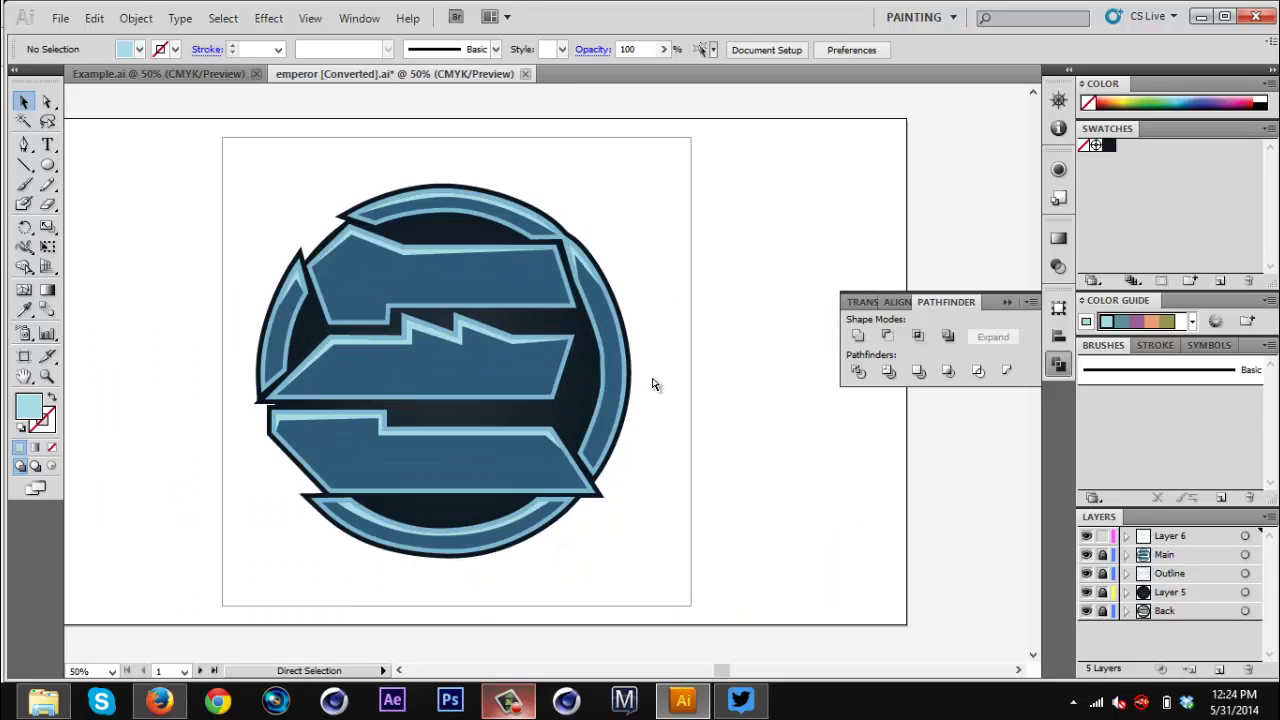
scroll(799, 507, "left", 3)
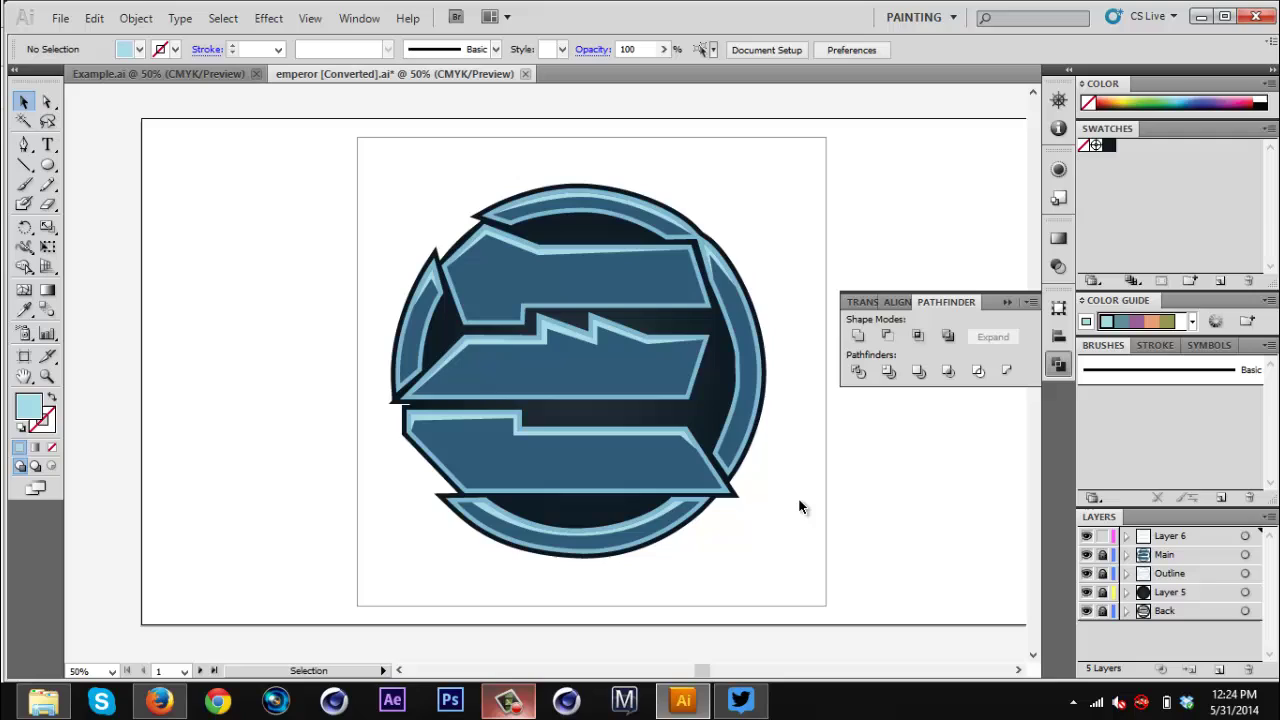